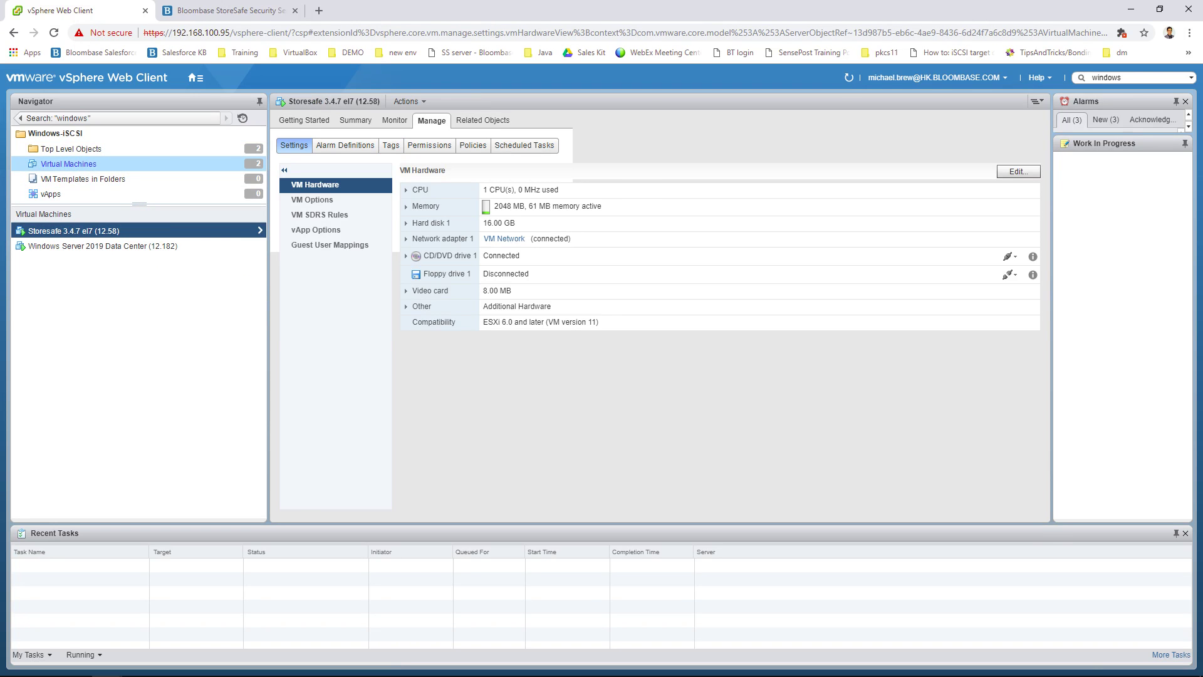
Step: Switch from vSphere Web Client to the Bloombase StoreSafe login page tab
key("ctrl+Tab")
Step: Sign in to the StoreSafe console with the admin user ID and its password
left_click(388, 240)
type("admin")
key("Tab")
type("admi")
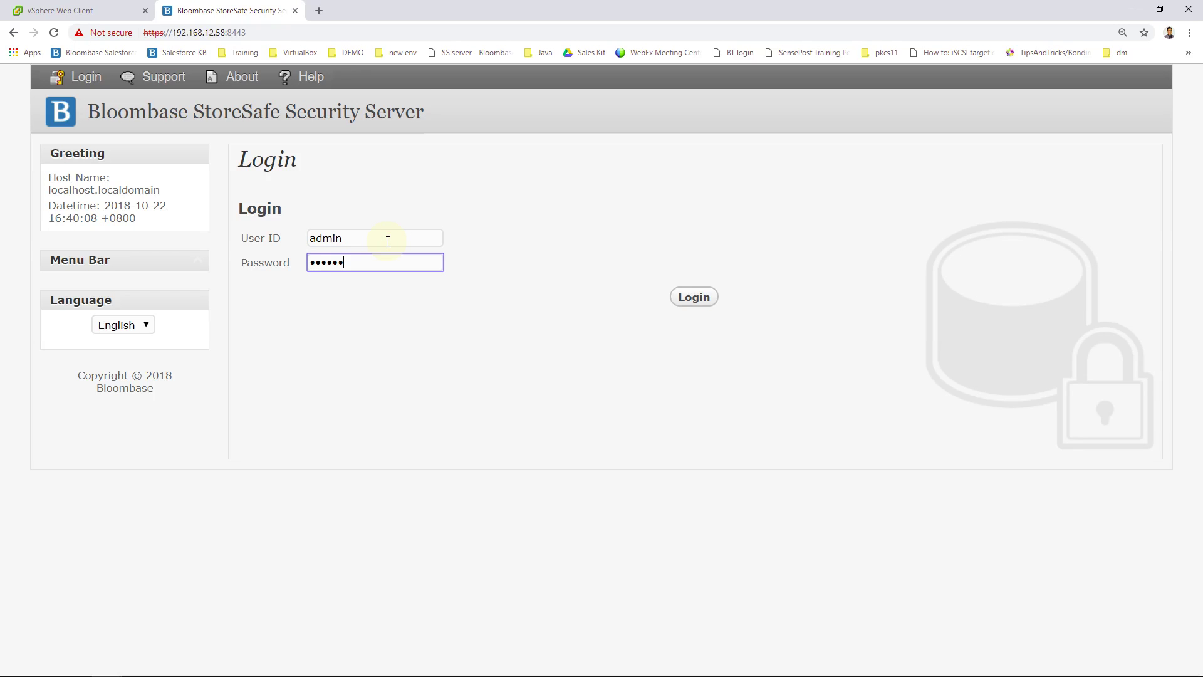
left_click(685, 298)
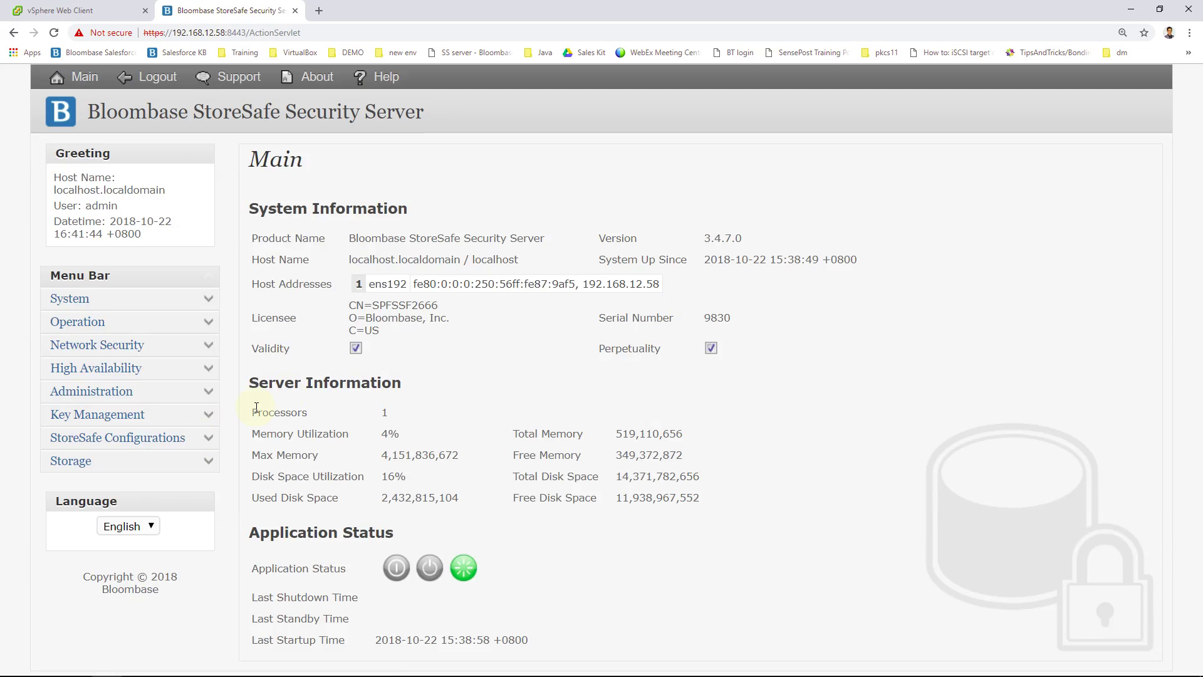
Step: Select the Current Initiator Name on the StoreSafe iSCSI configuration page for copying
left_click(208, 438)
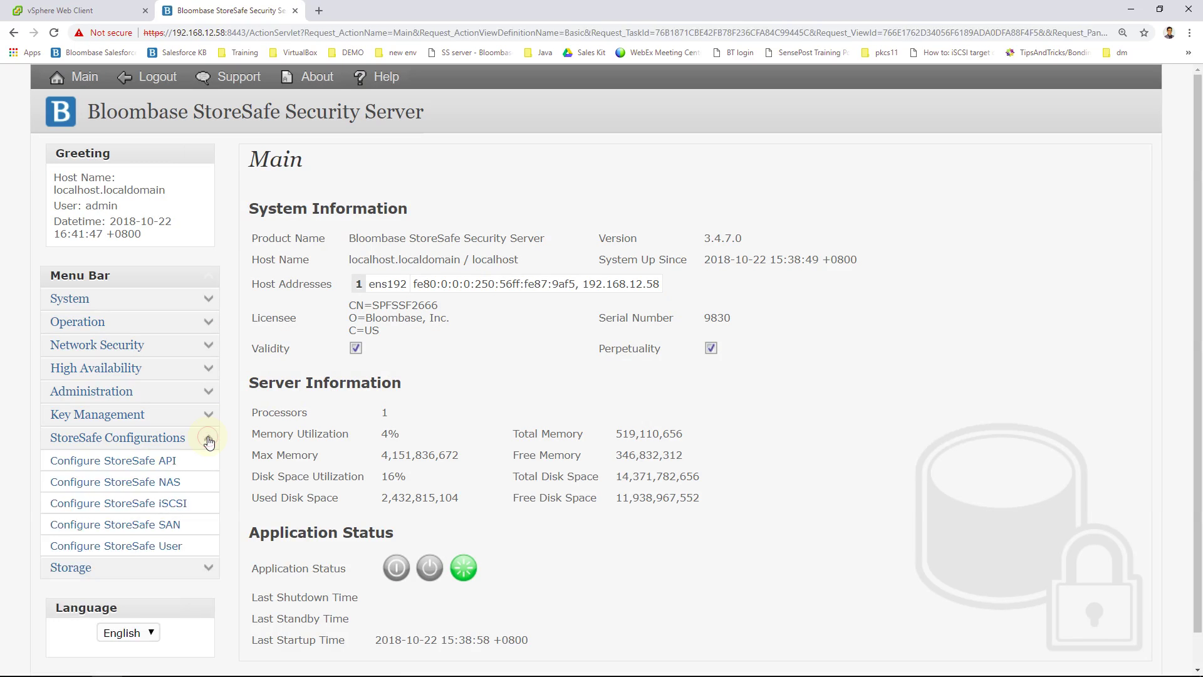
left_click(186, 505)
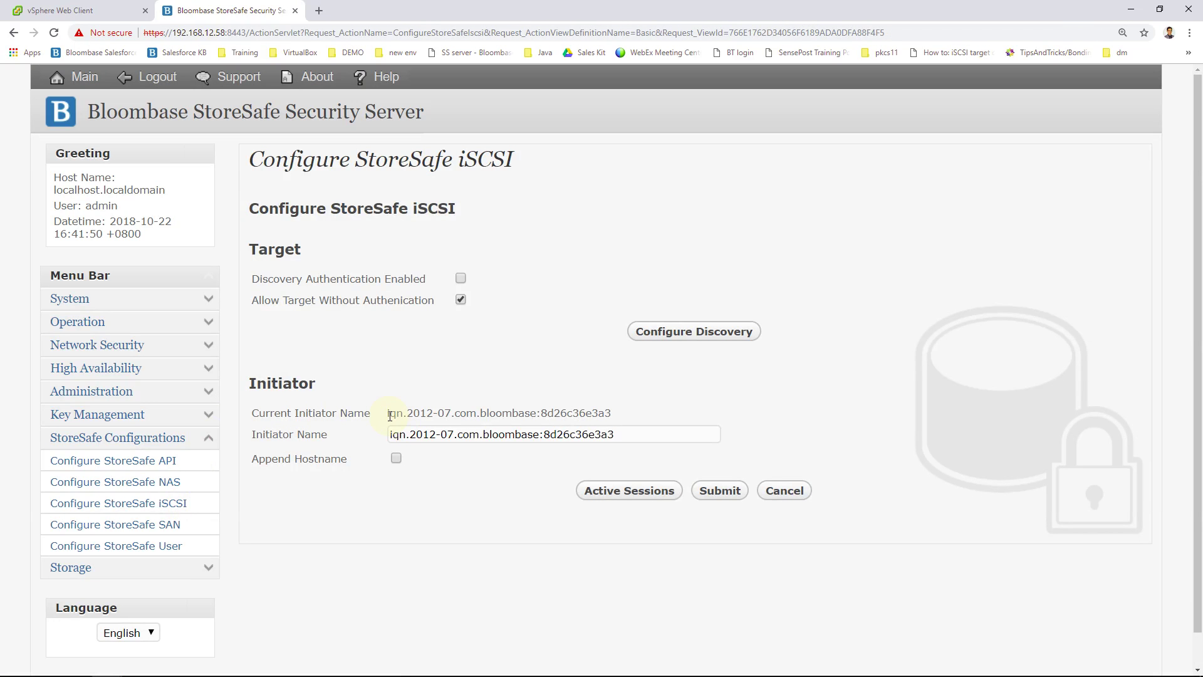
left_click_drag(386, 413, 653, 409)
key("ctrl+c")
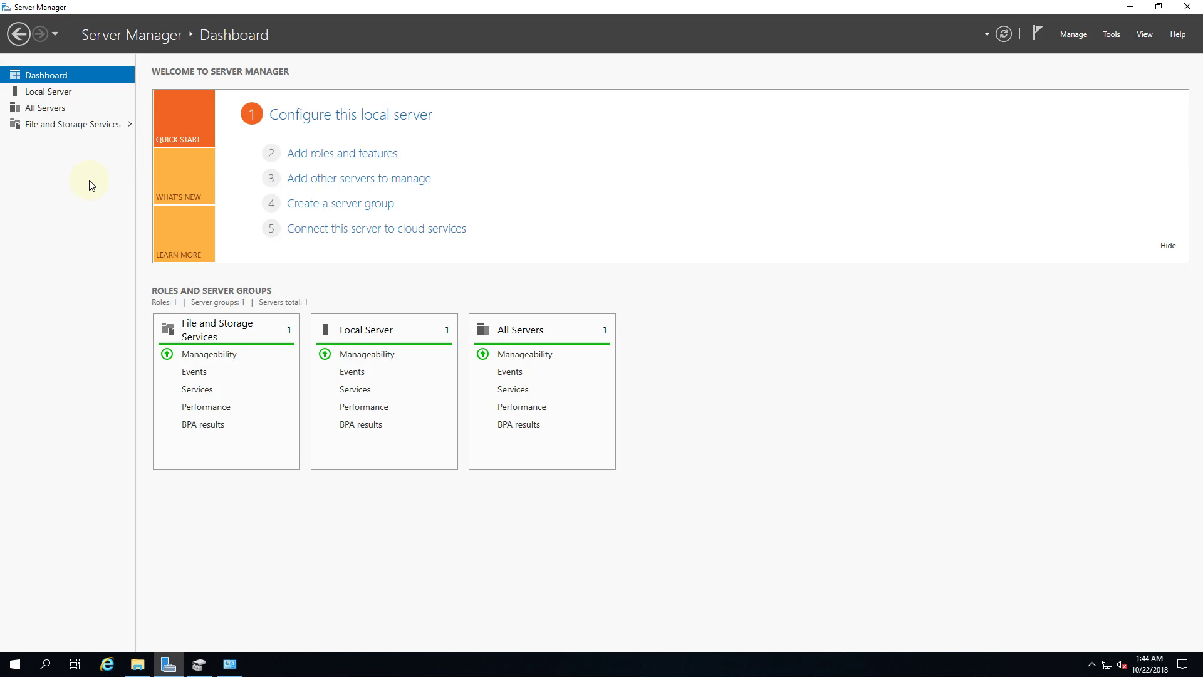
Step: Start a new iSCSI virtual disk named volume01 on the C: volume
left_click(63, 123)
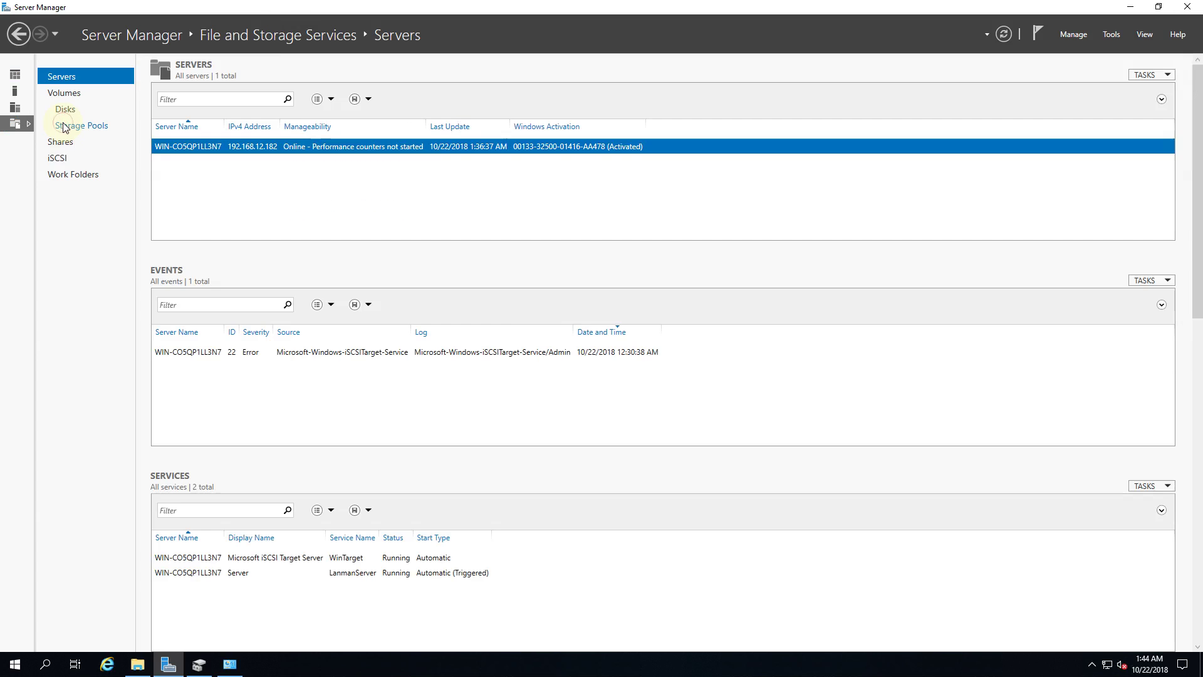
left_click(61, 160)
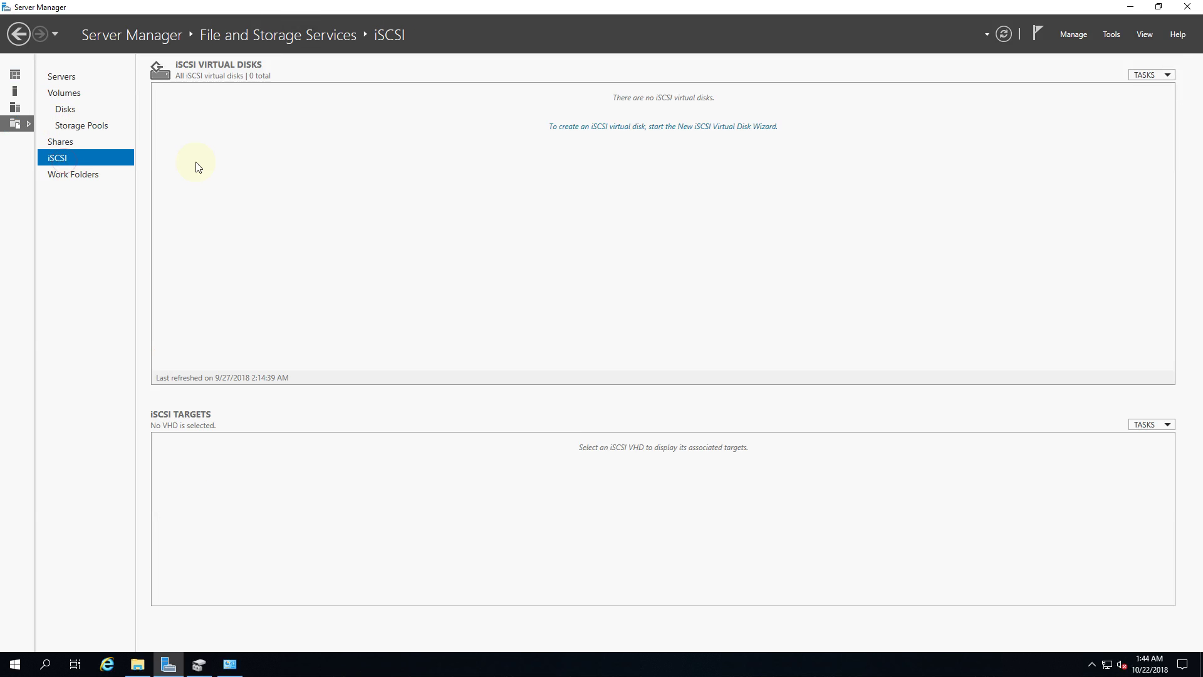
left_click(661, 128)
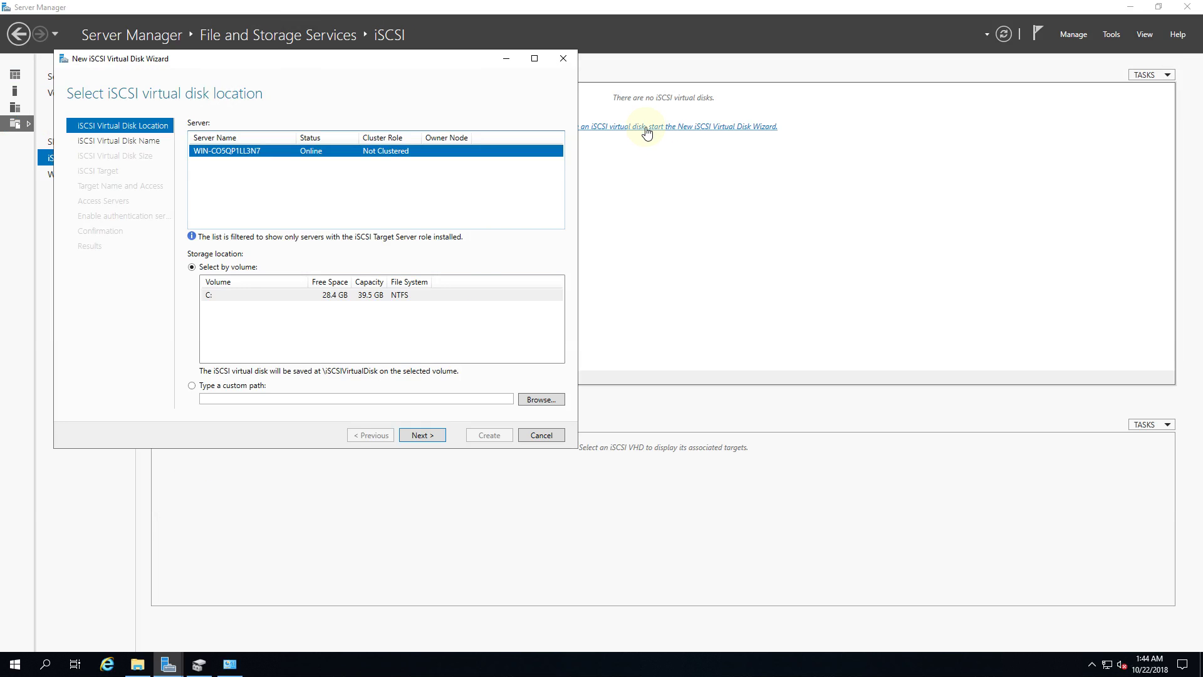
left_click(423, 435)
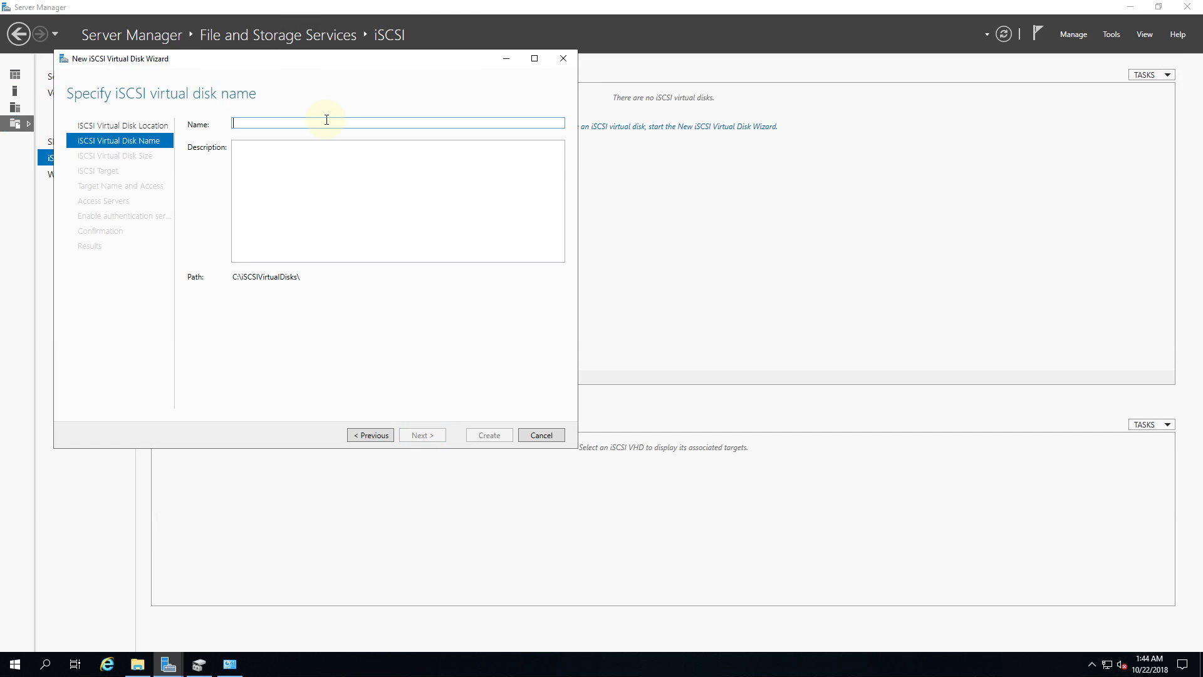
type("volume")
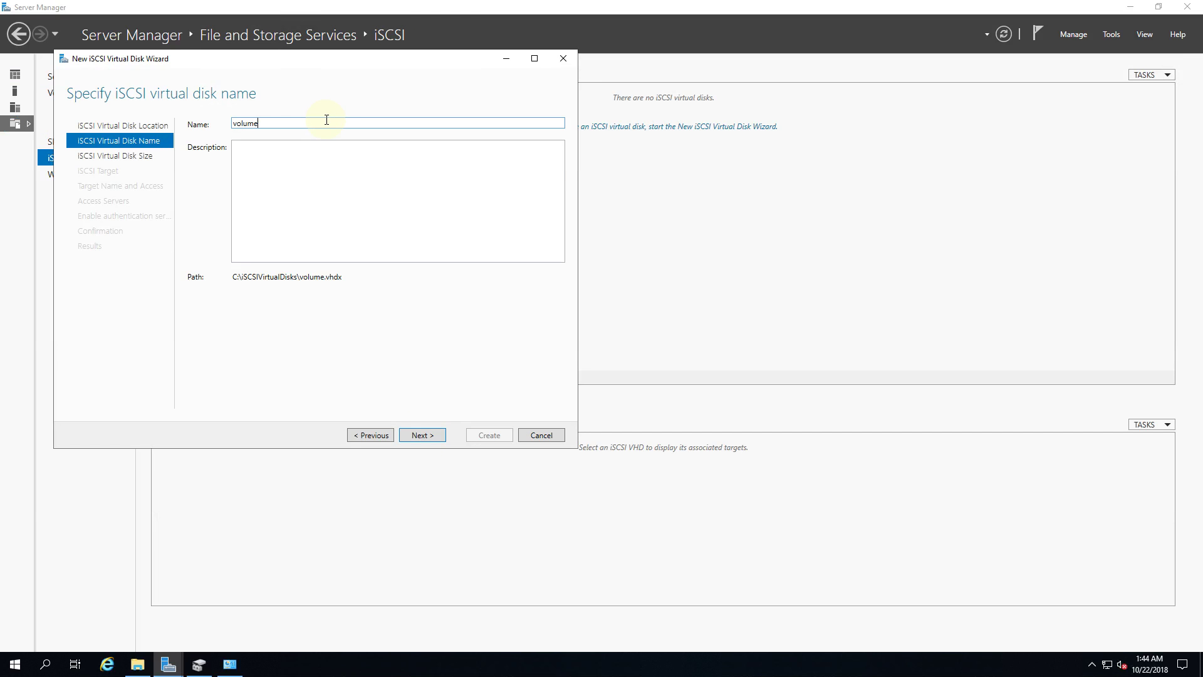
type("01")
left_click(418, 432)
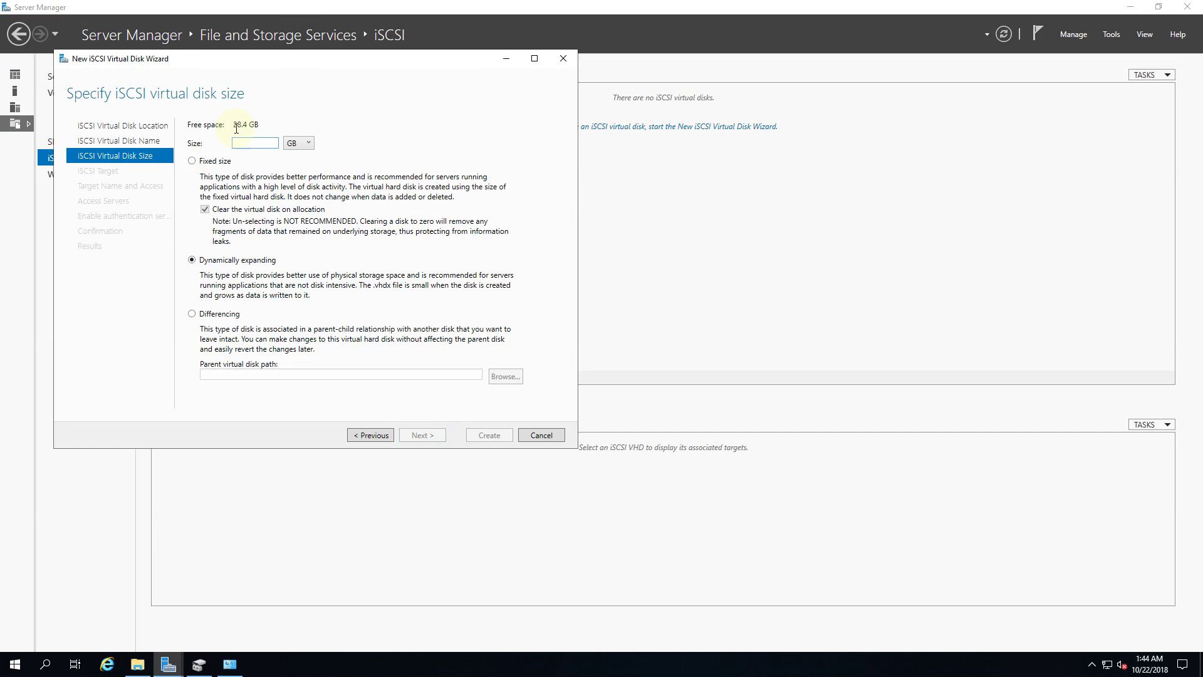
Step: Make the disk 10 GB dynamically expanding, served by a new target lun01
type("10")
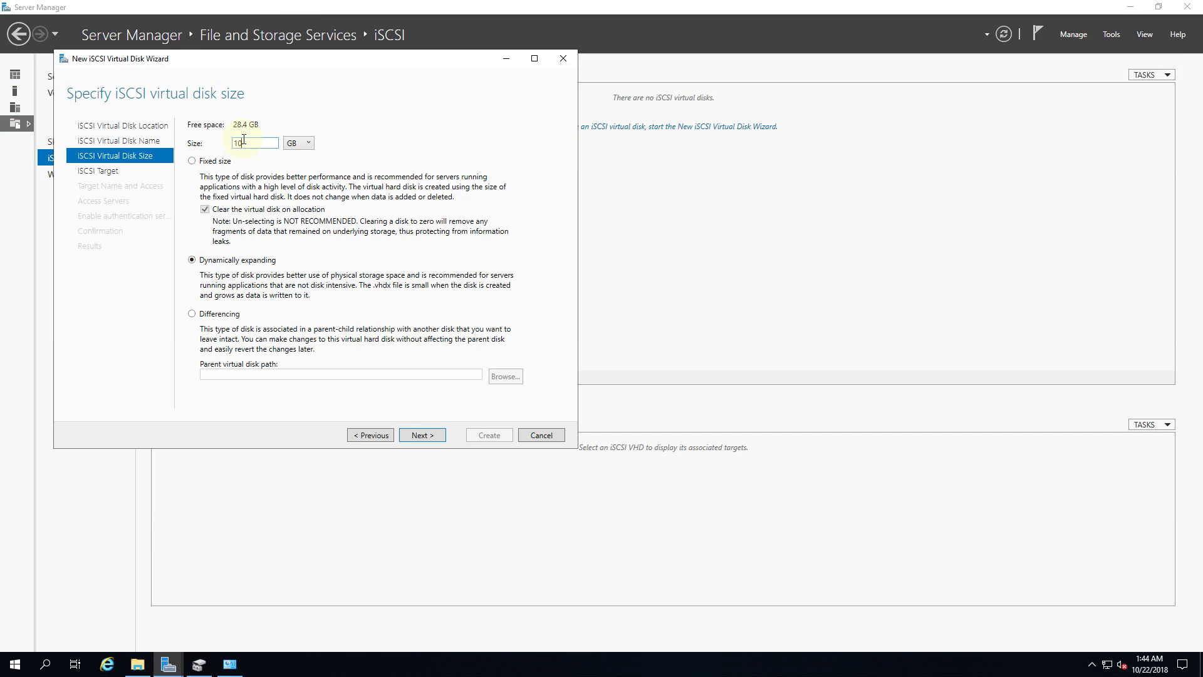
left_click(220, 162)
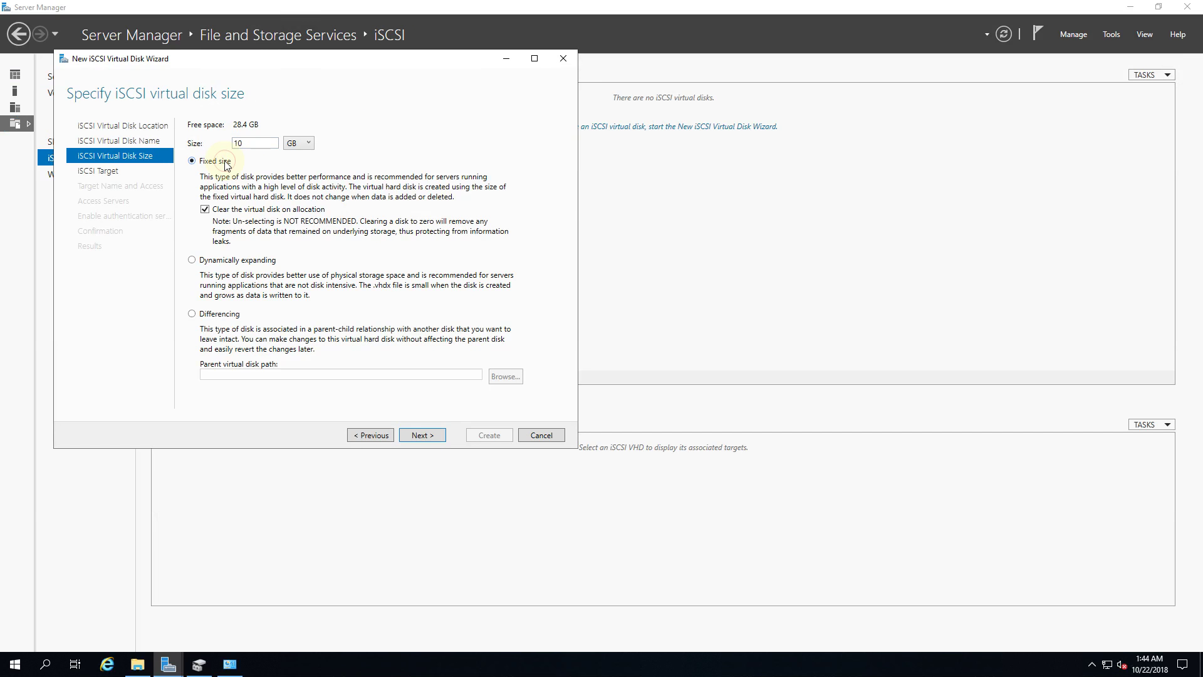
left_click(234, 264)
left_click(420, 434)
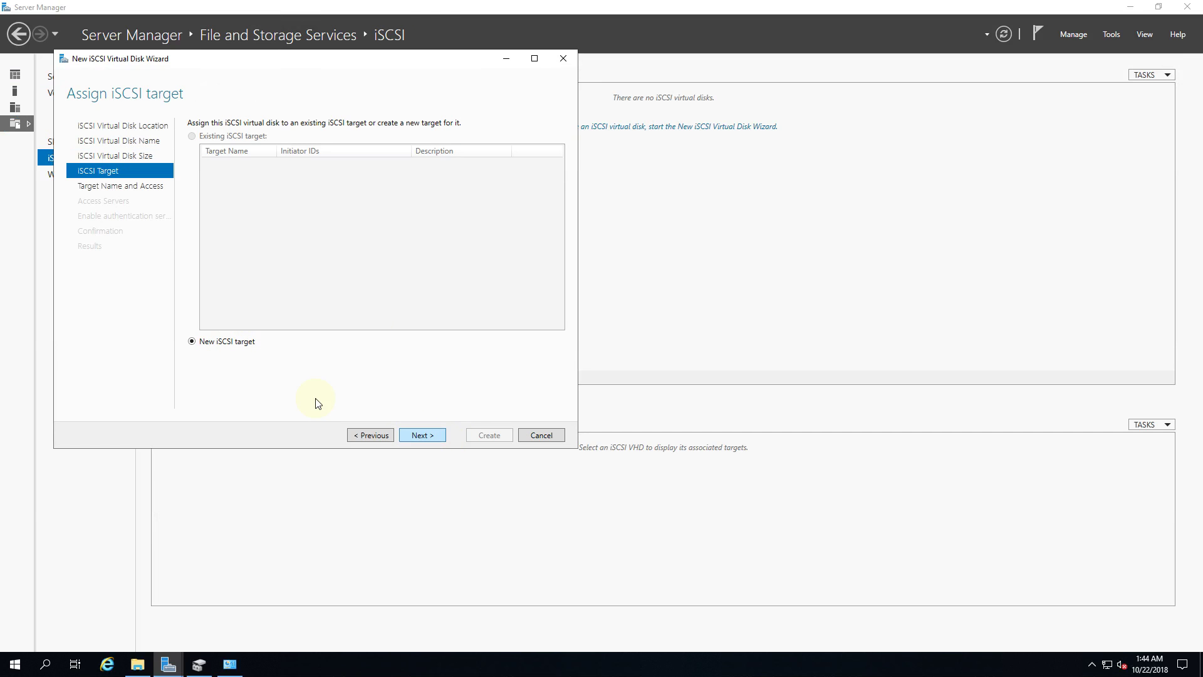
left_click(419, 433)
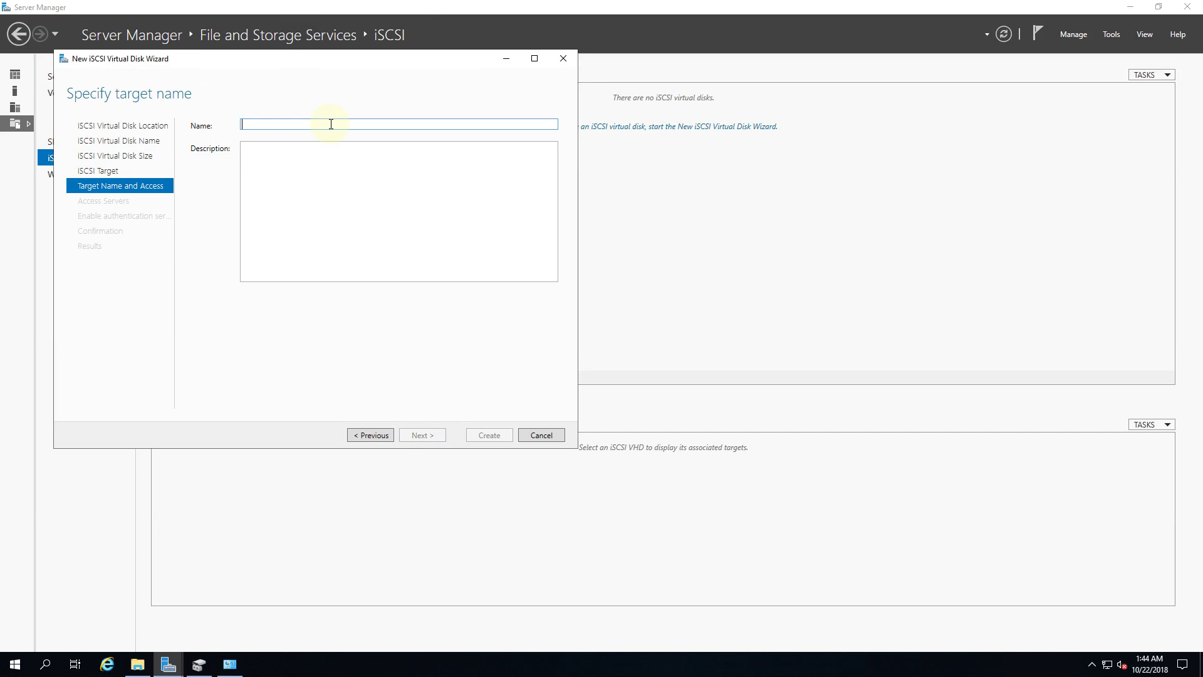
type("un01")
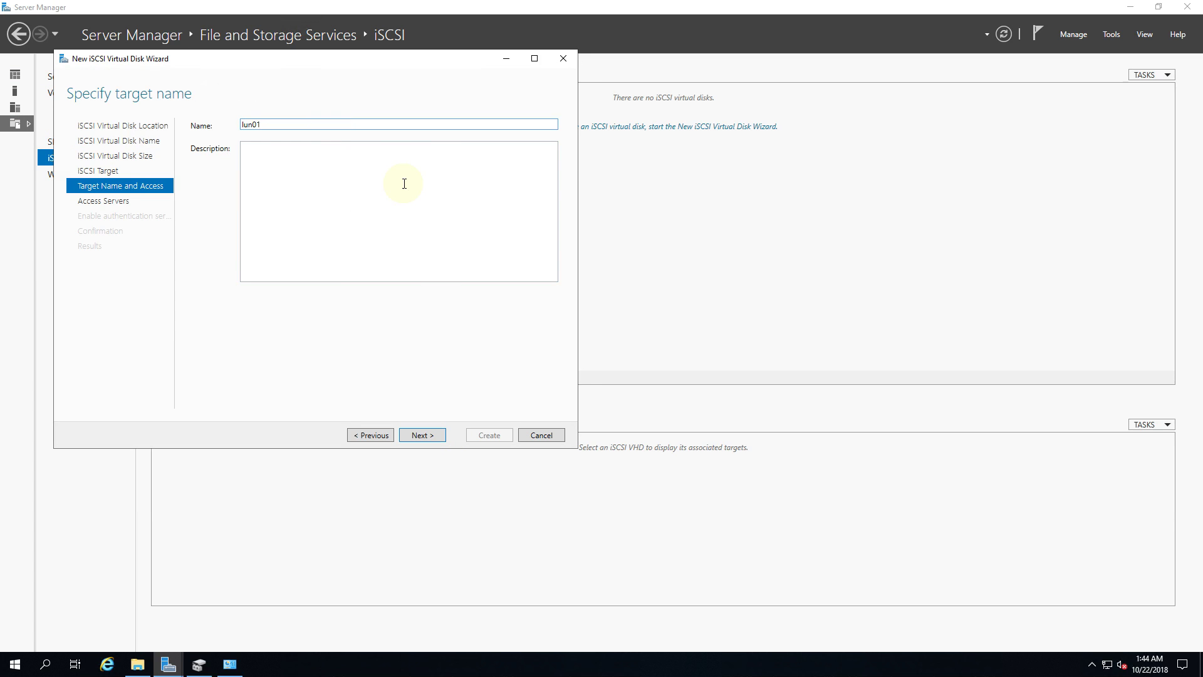
left_click(421, 435)
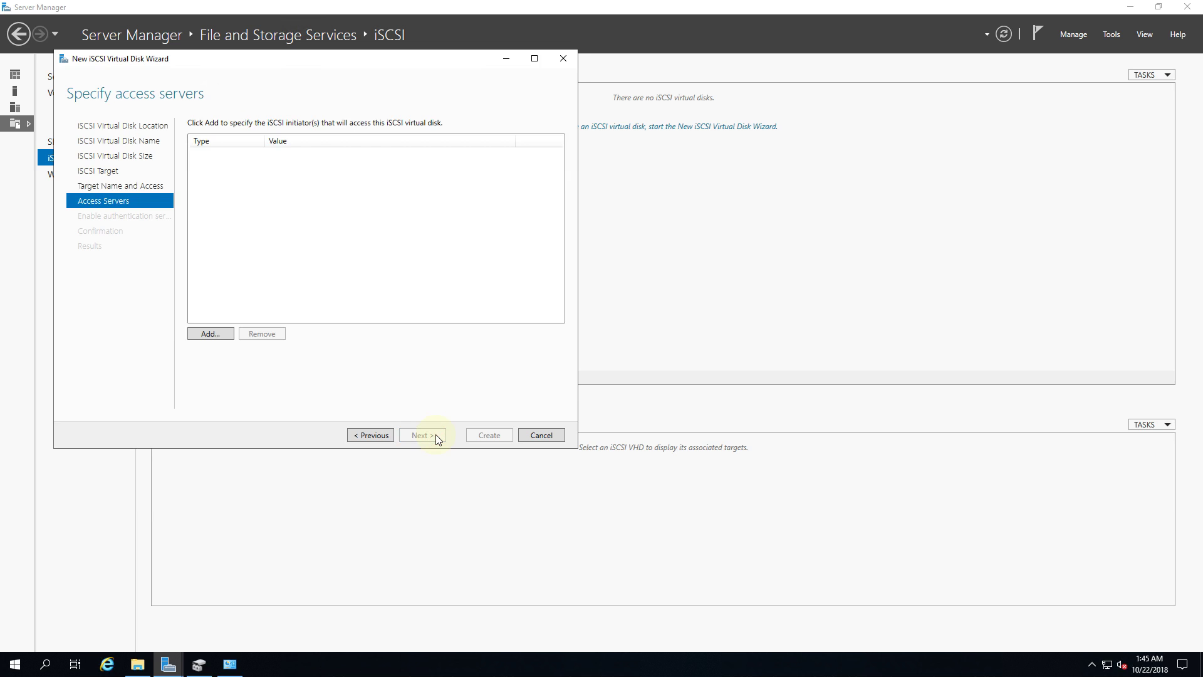
Step: Add the pasted StoreSafe initiator IQN as an allowed access server
left_click(216, 335)
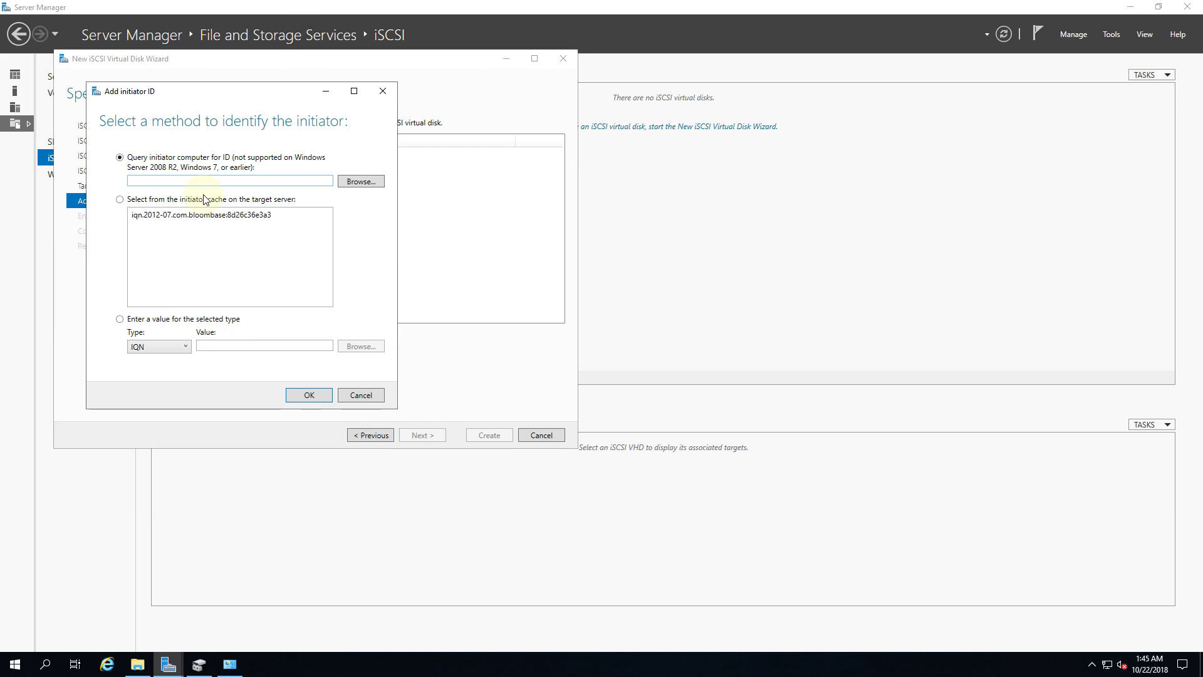
left_click(161, 345)
left_click(225, 349)
key("ctrl+v")
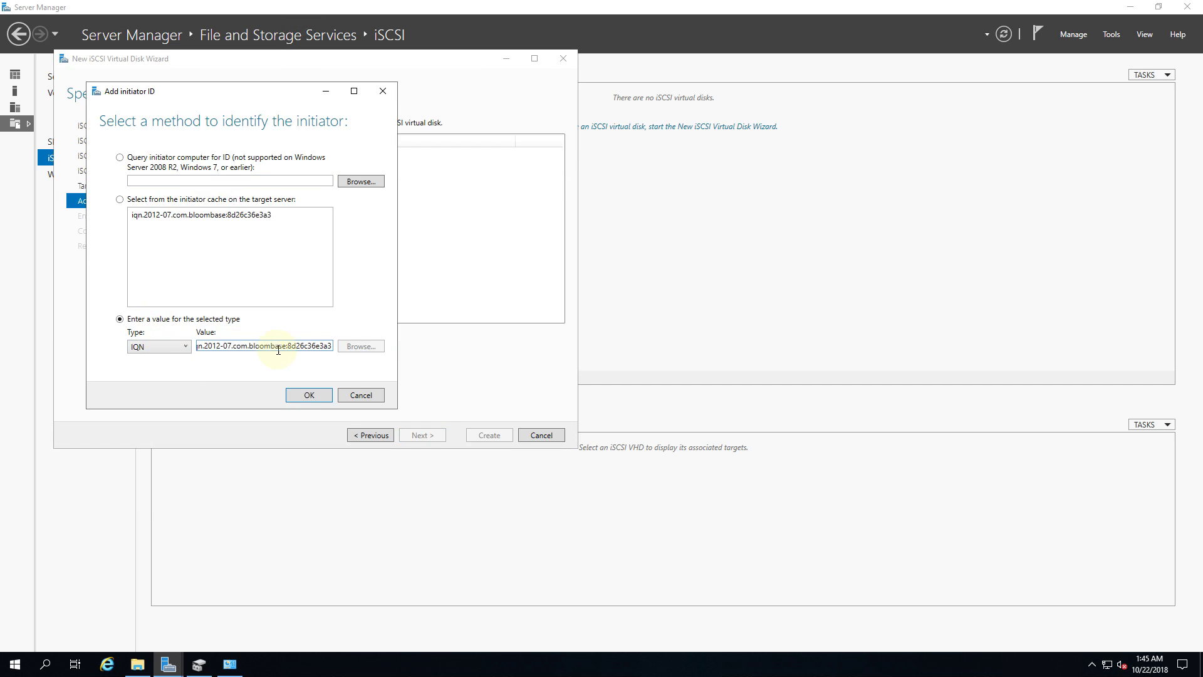
left_click(309, 394)
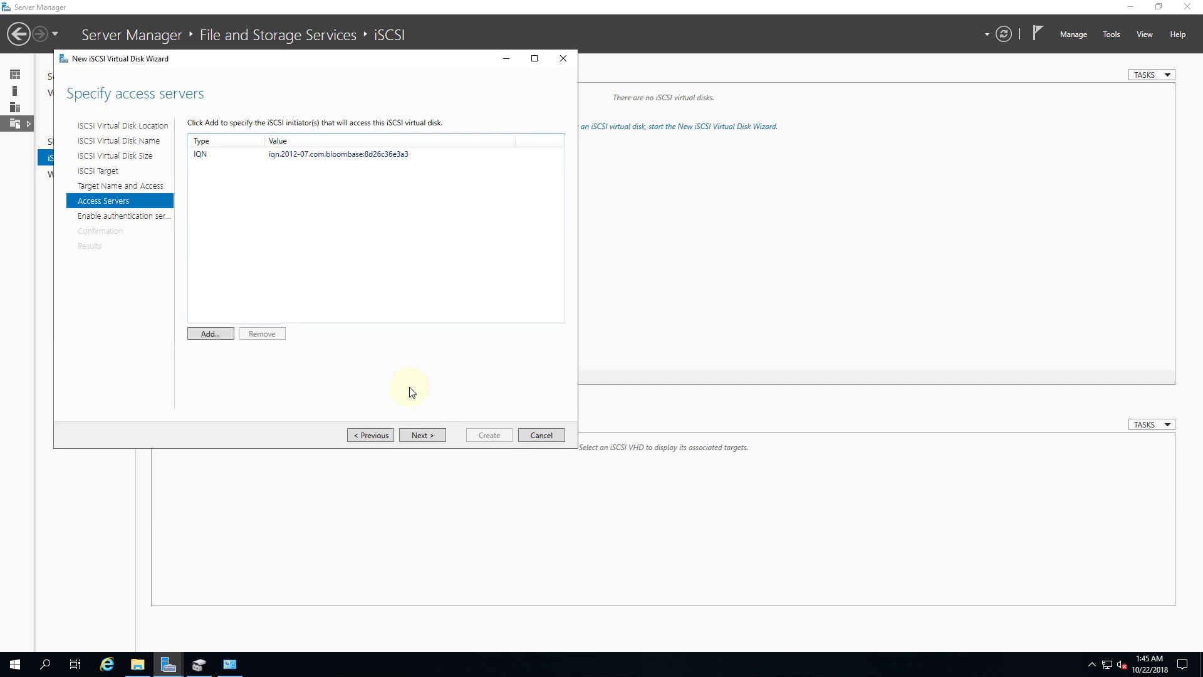
Step: Keep default authentication, create the volume01 disk and lun01 target, and close the wizard
left_click(426, 436)
left_click(428, 431)
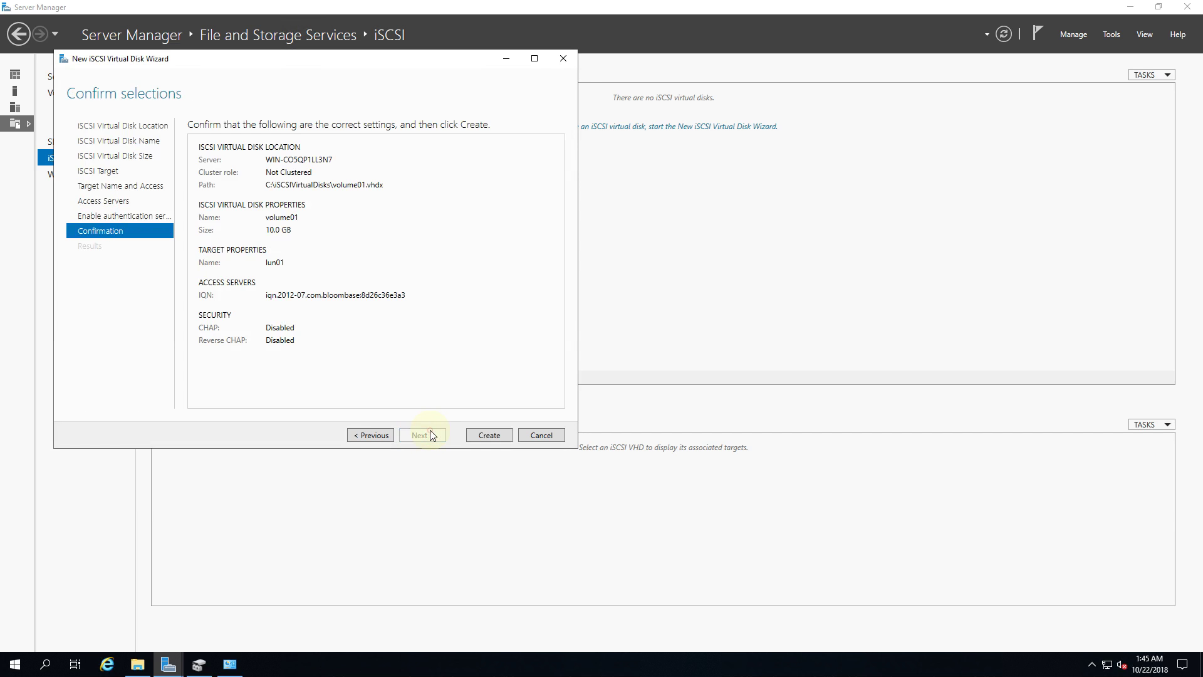
left_click(489, 439)
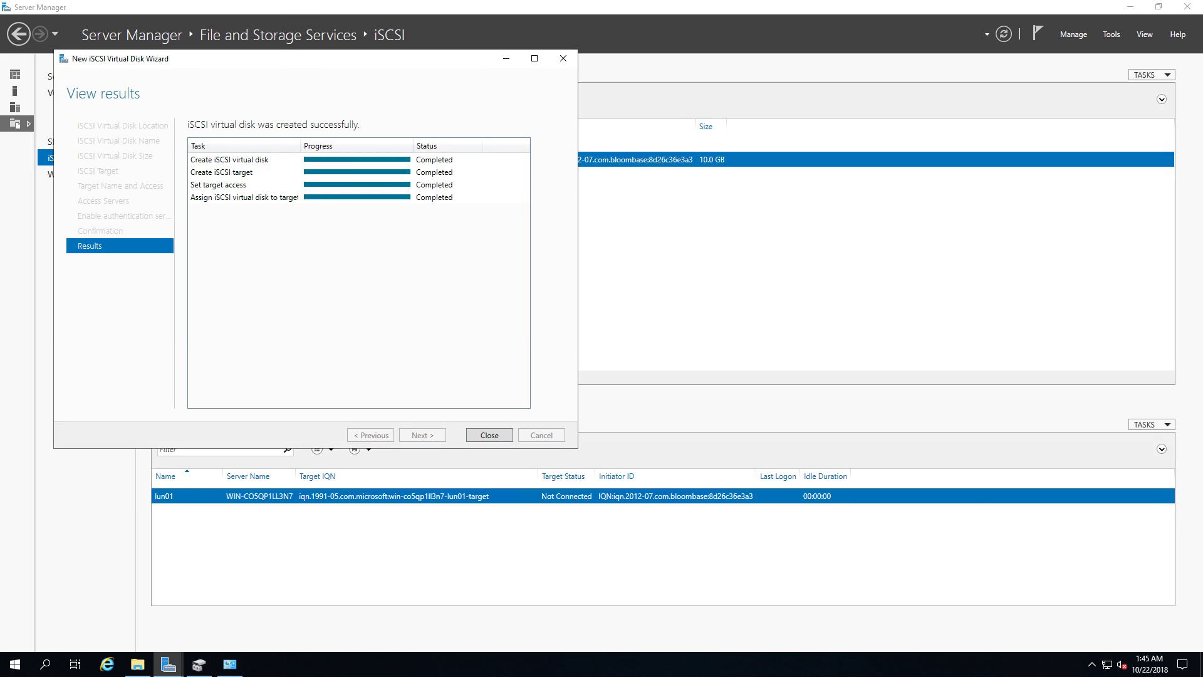
left_click(491, 433)
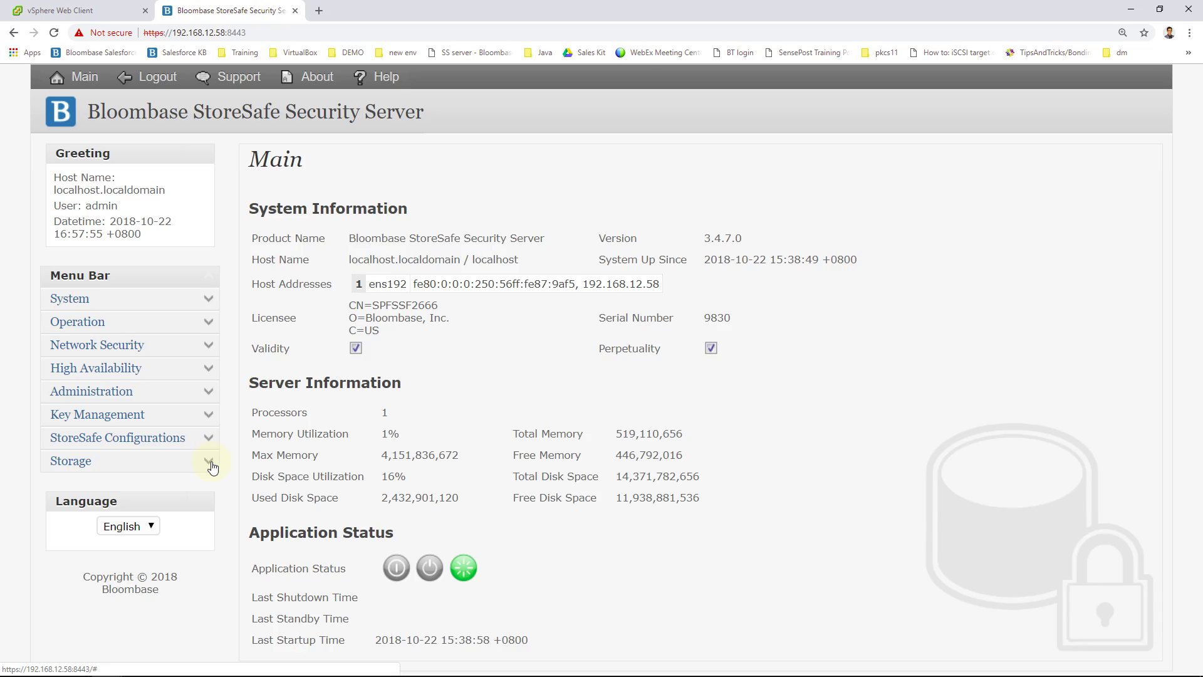
Step: Add a new active iSCSI physical storage named lun01
left_click(212, 464)
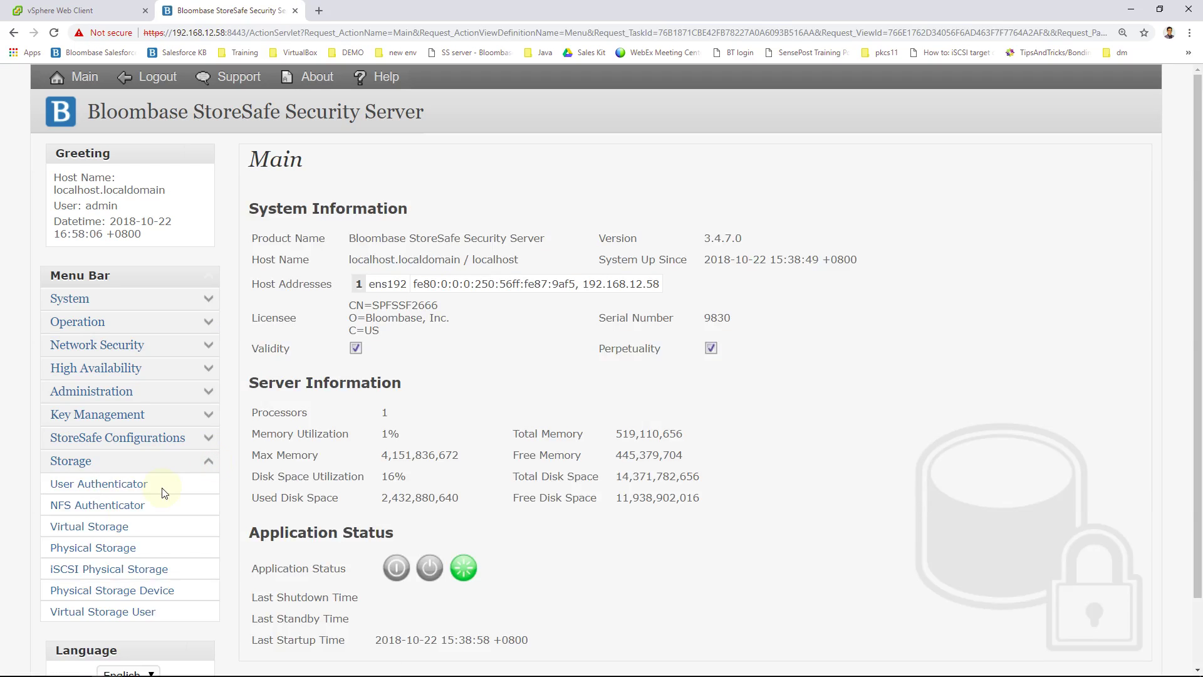
left_click(129, 572)
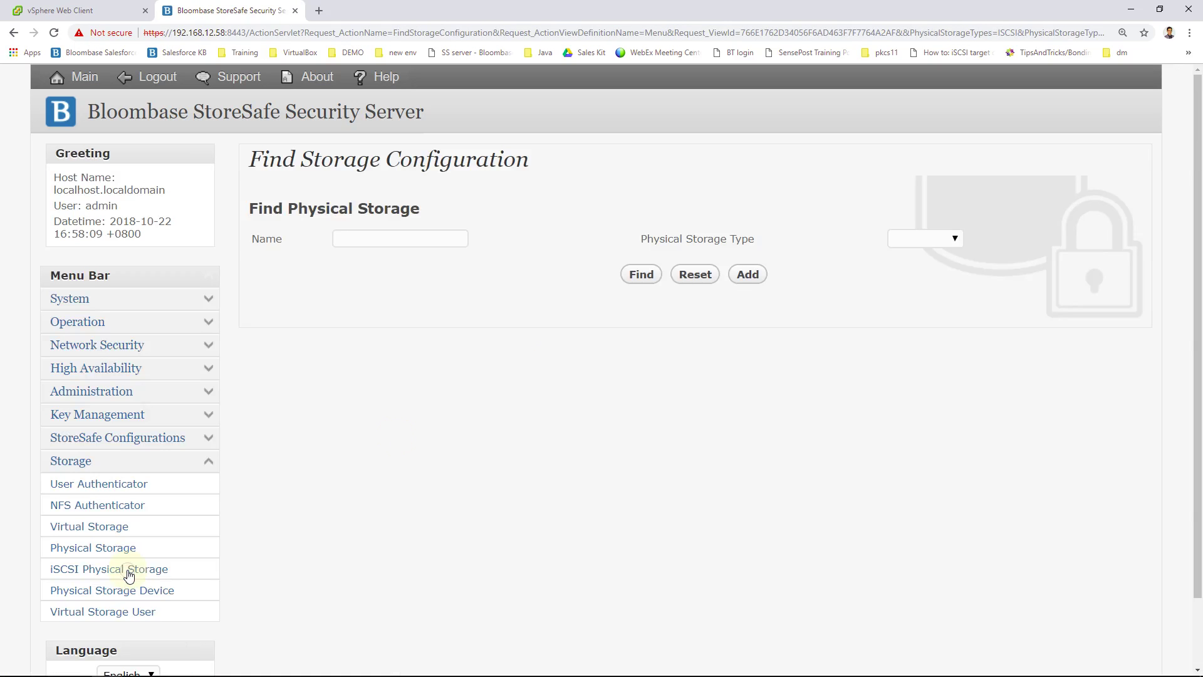
left_click(740, 276)
left_click(562, 316)
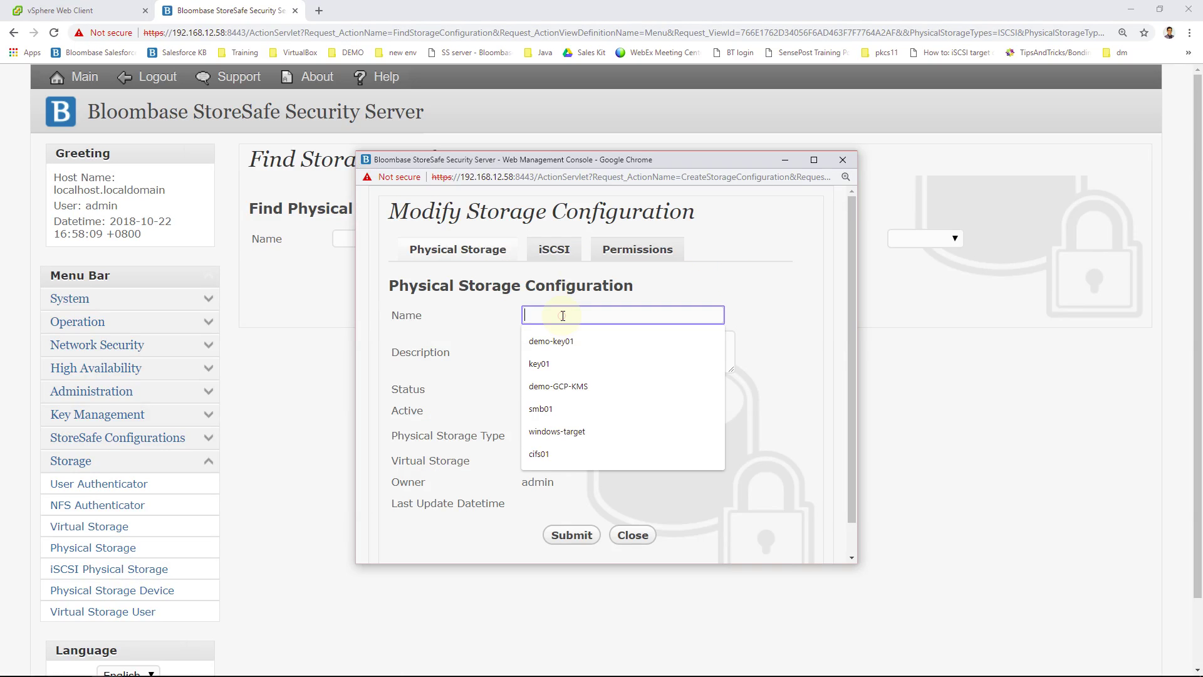
type("lun01")
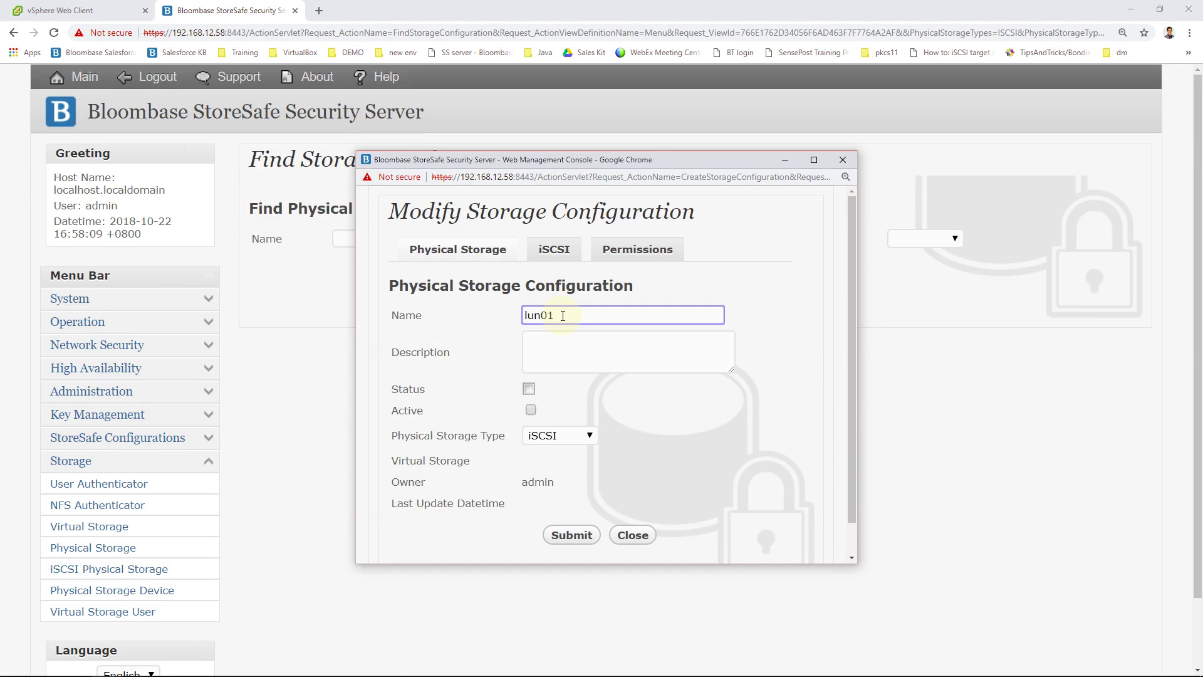
left_click(531, 412)
Step: Point it at target lun01 on host 192.168.12.182, port 3260, and commit it
left_click(555, 250)
left_click(571, 315)
left_click(605, 356)
left_click(643, 339)
type("192.168.12.182")
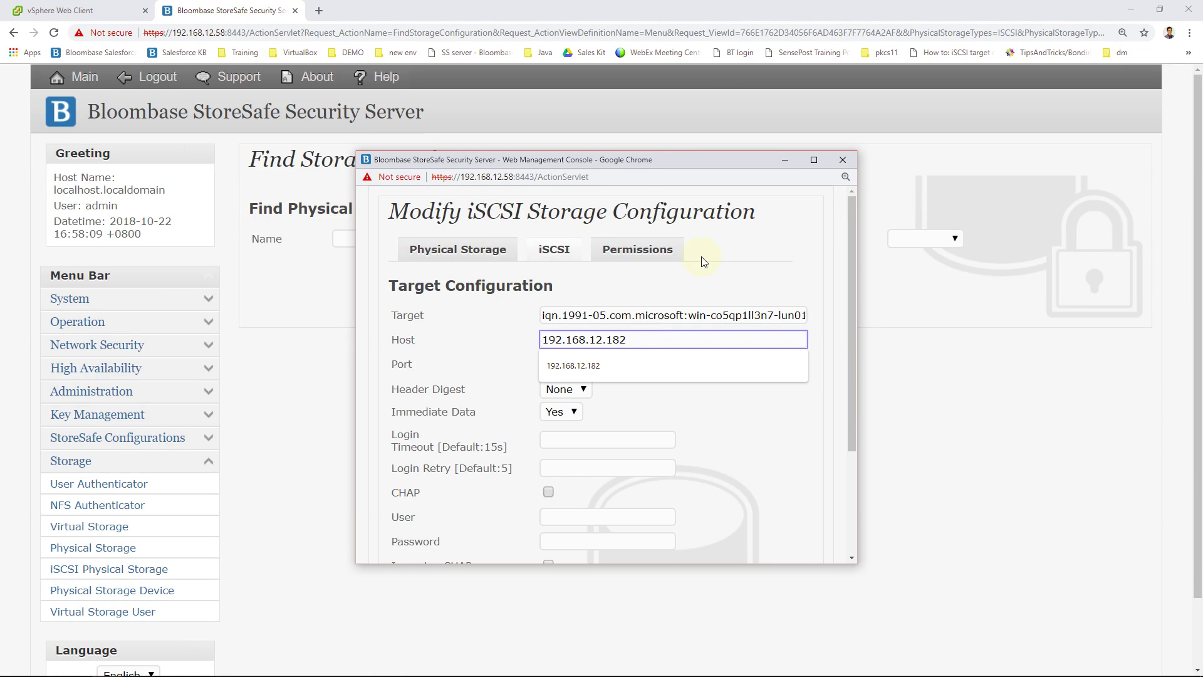
left_click(707, 388)
scroll(717, 486, "down", 3)
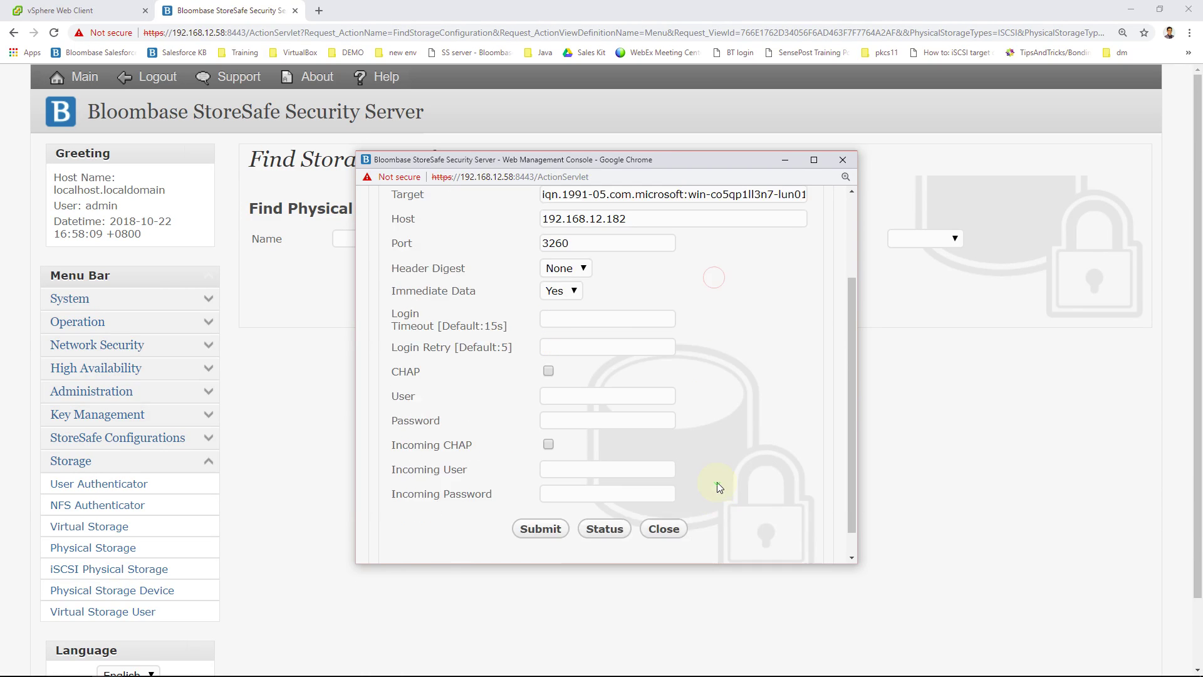
left_click(528, 505)
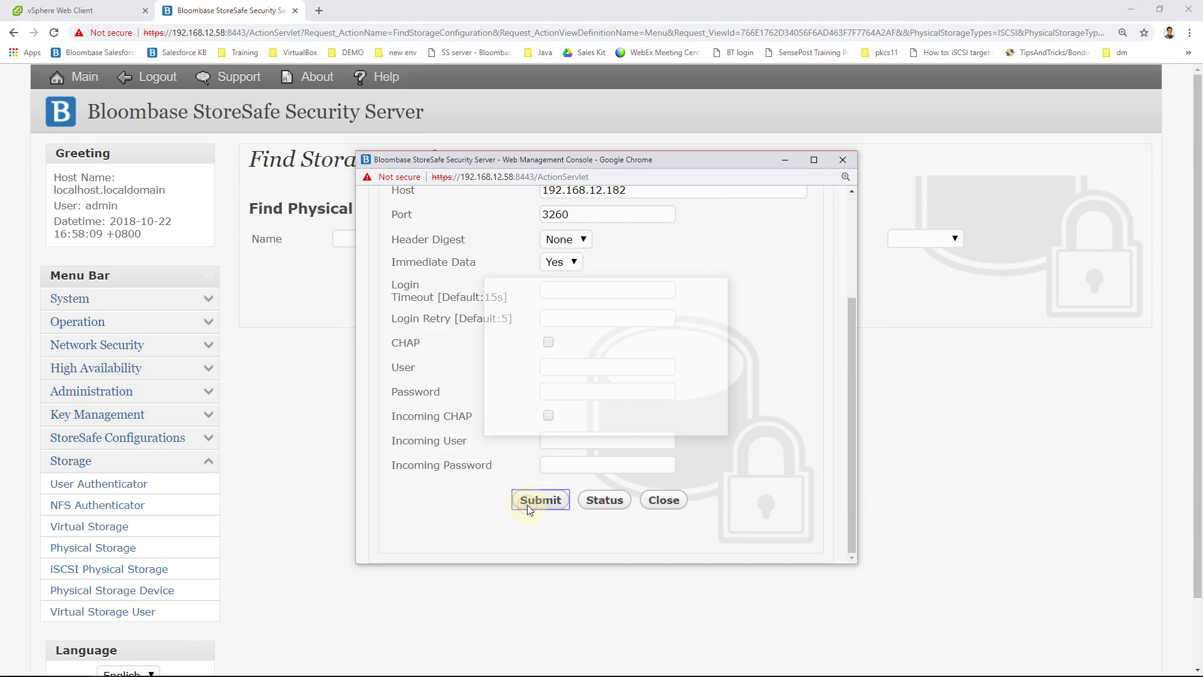
left_click(566, 389)
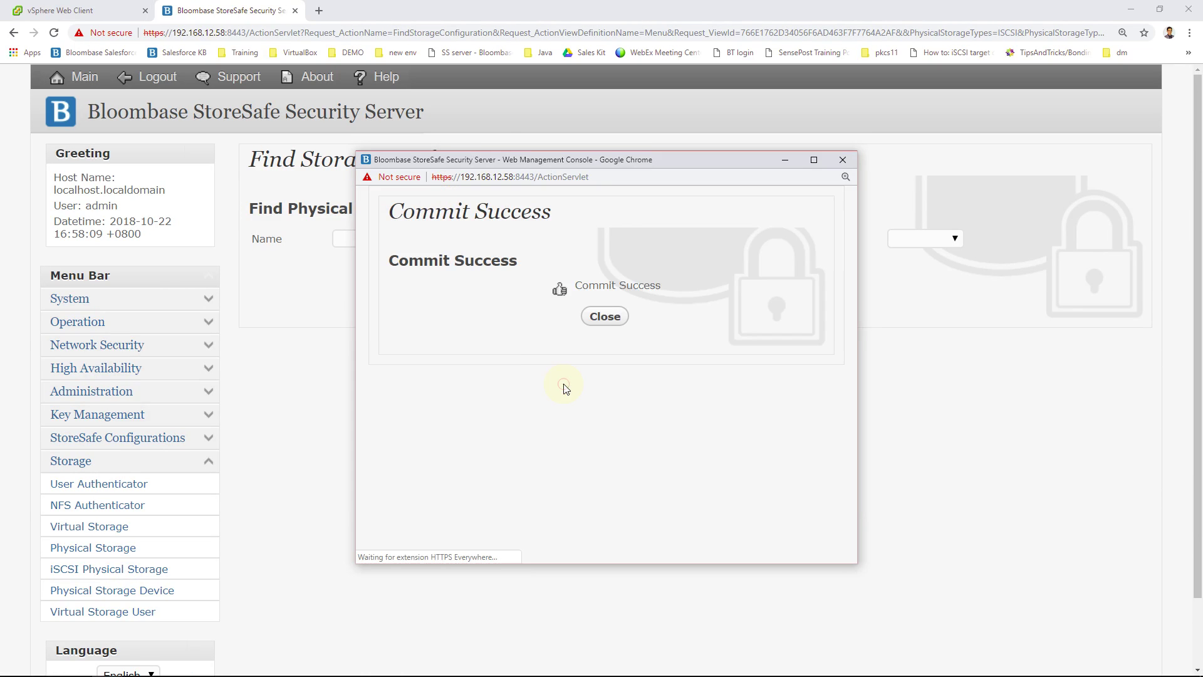
left_click(608, 309)
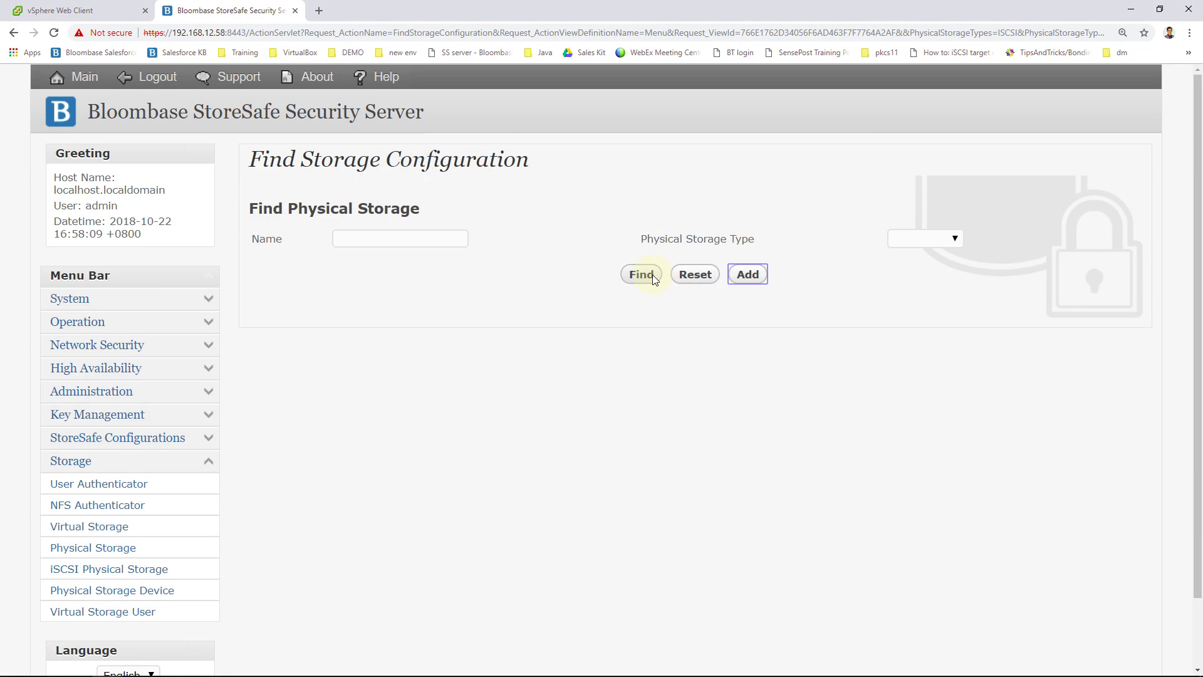
Step: Start and confirm the lun01 iSCSI session, check node status, then refresh the storage list
left_click(653, 275)
left_click(307, 375)
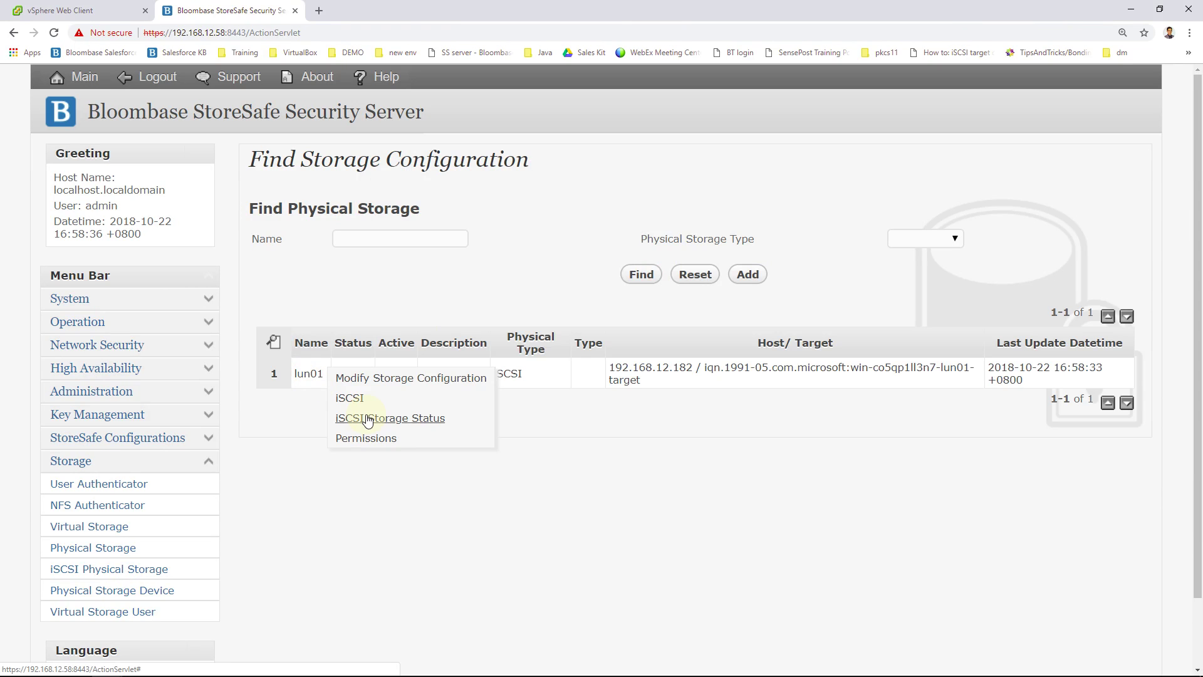
left_click(368, 419)
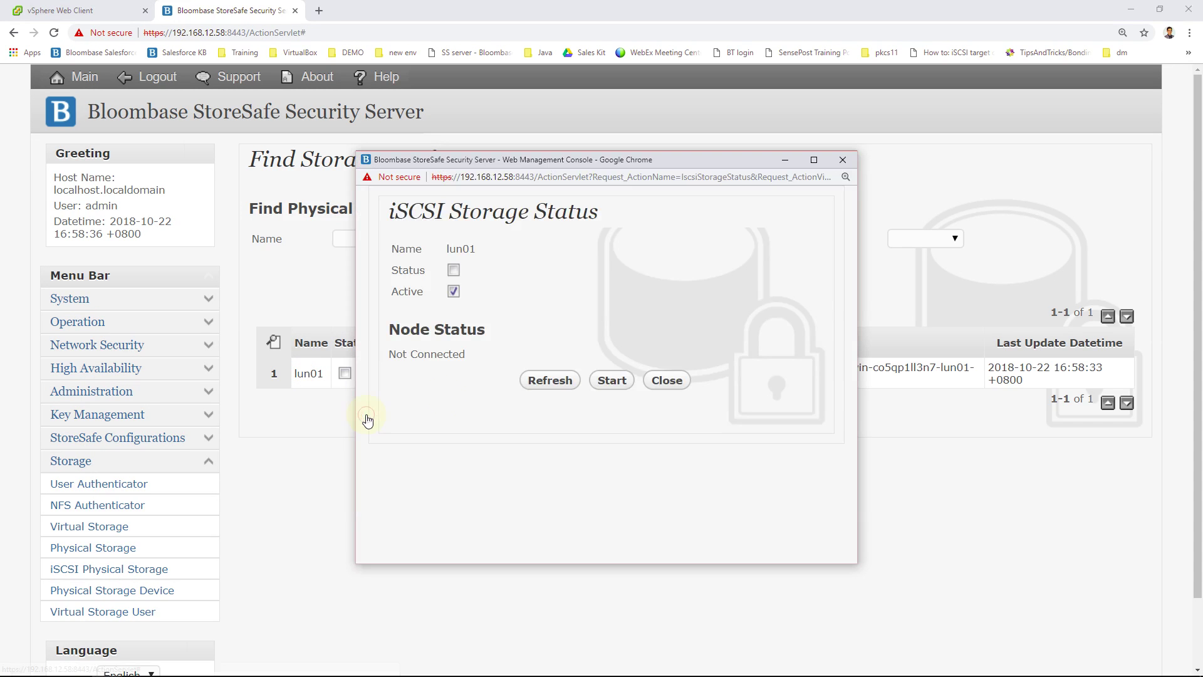
left_click(603, 380)
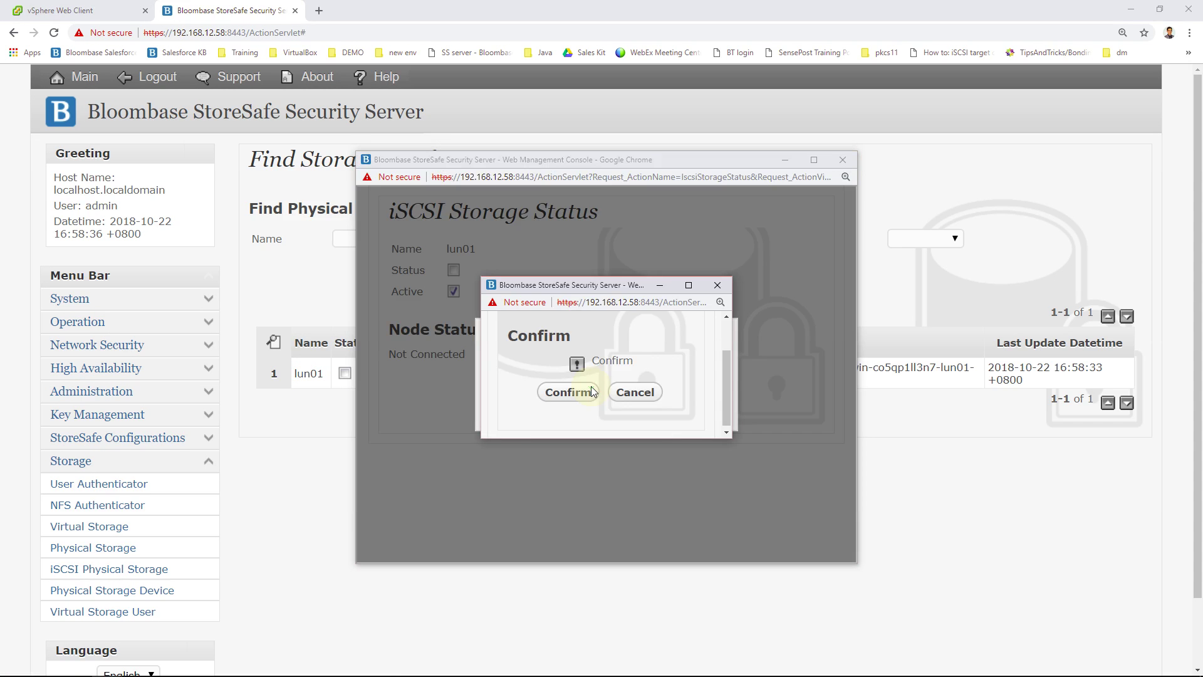
left_click(587, 391)
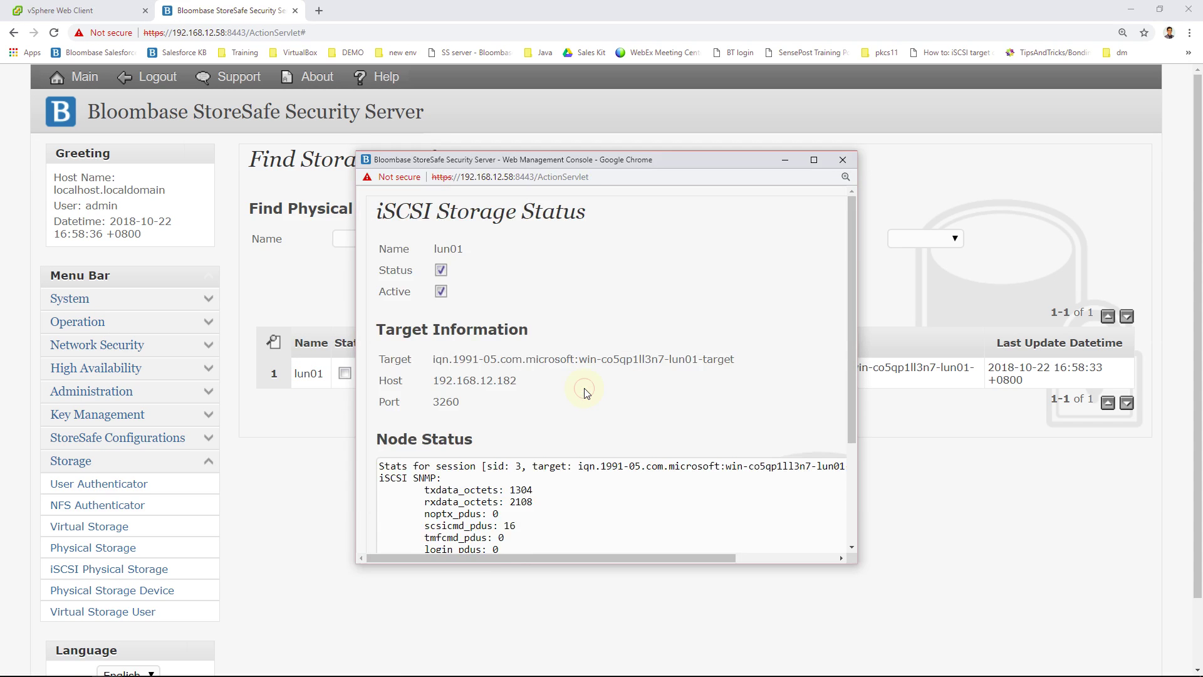
scroll(659, 385, "down", 1)
scroll(671, 384, "down", 2)
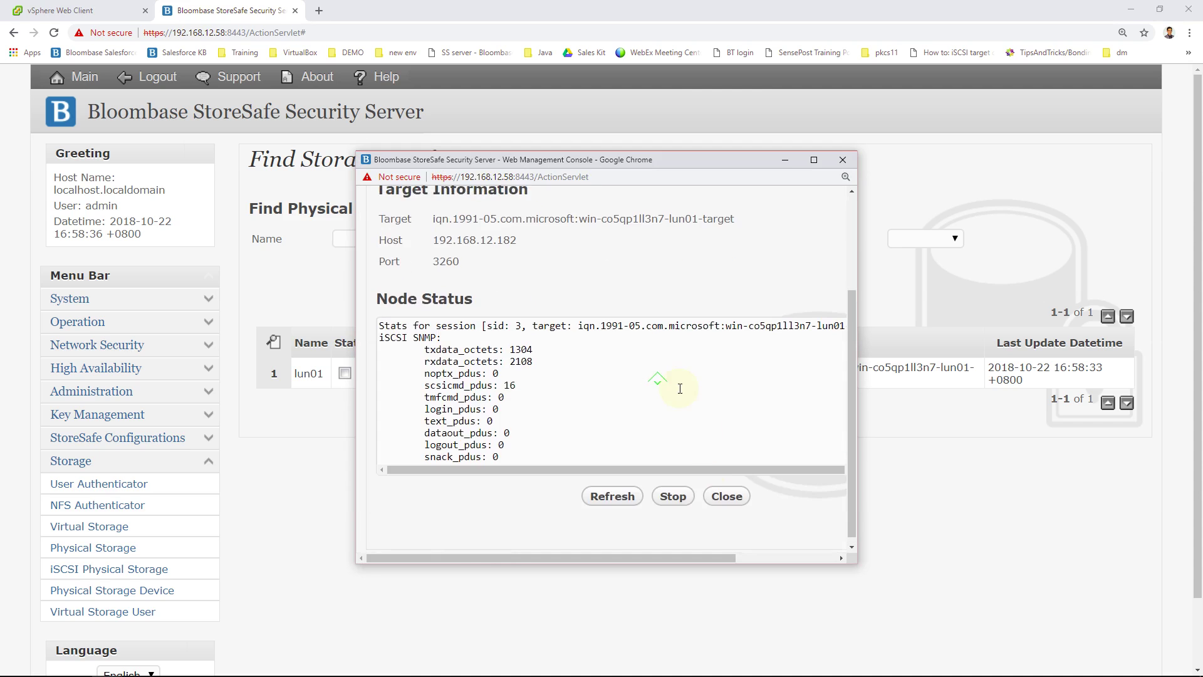
left_click(720, 494)
left_click(633, 276)
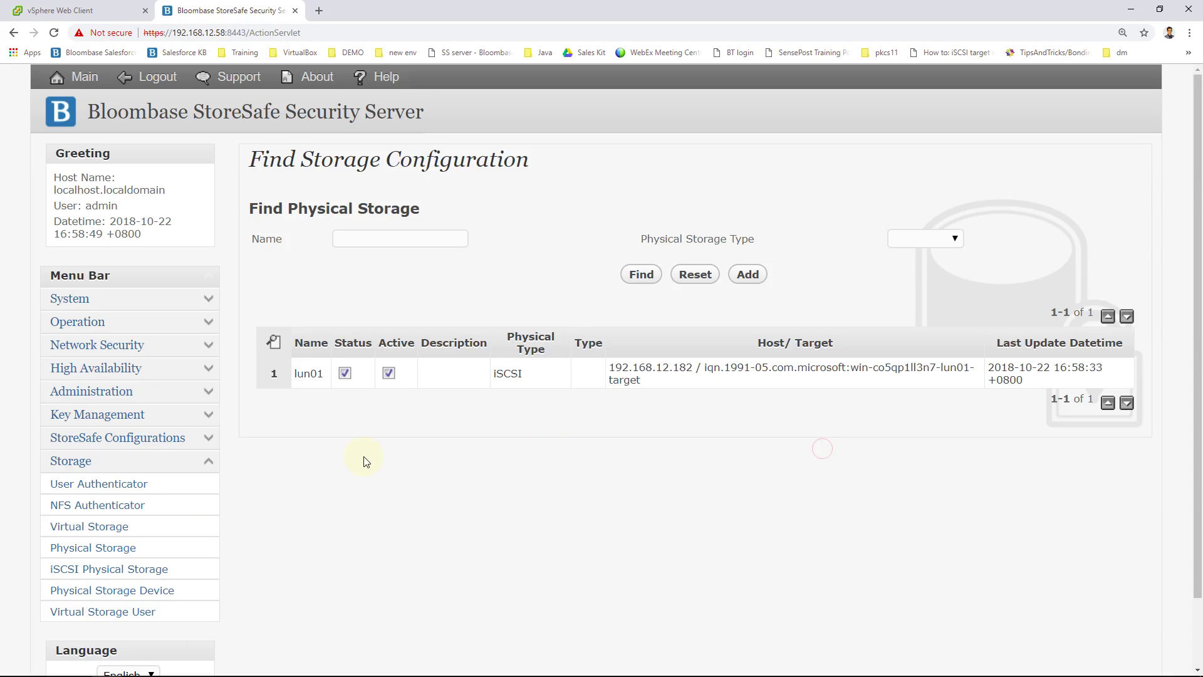
Step: List physical storage devices and view details of the 10GB MSFT disk sdb
left_click(122, 596)
left_click(527, 320)
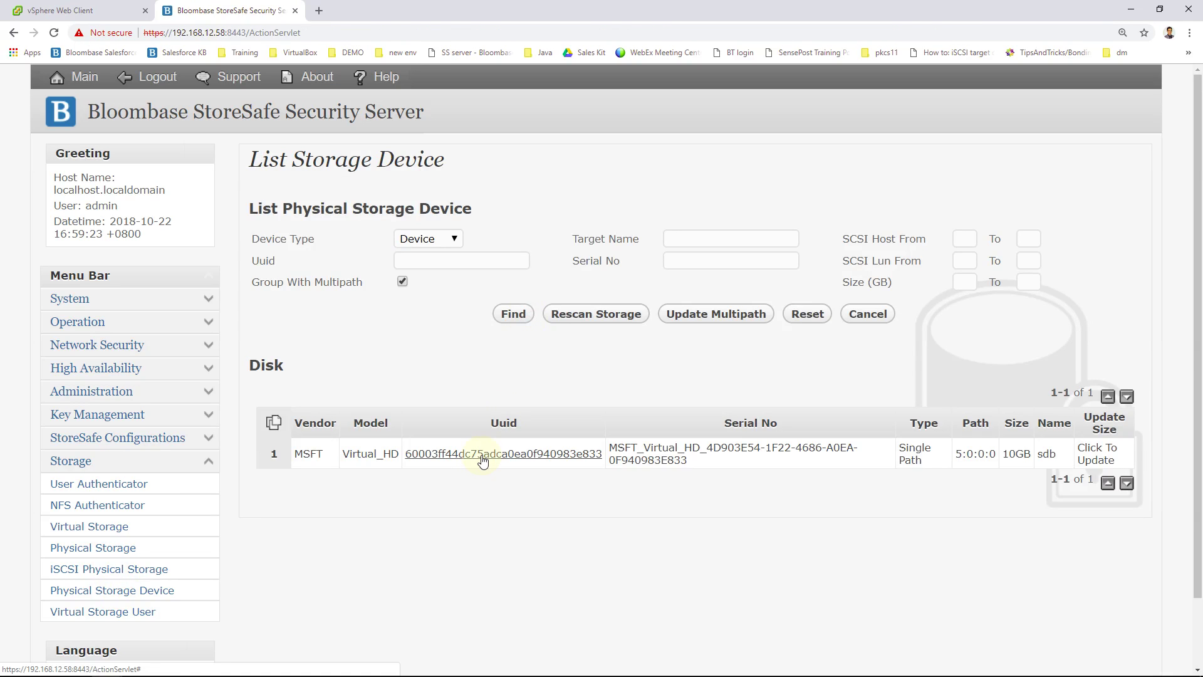
left_click(482, 460)
scroll(683, 405, "down", 3)
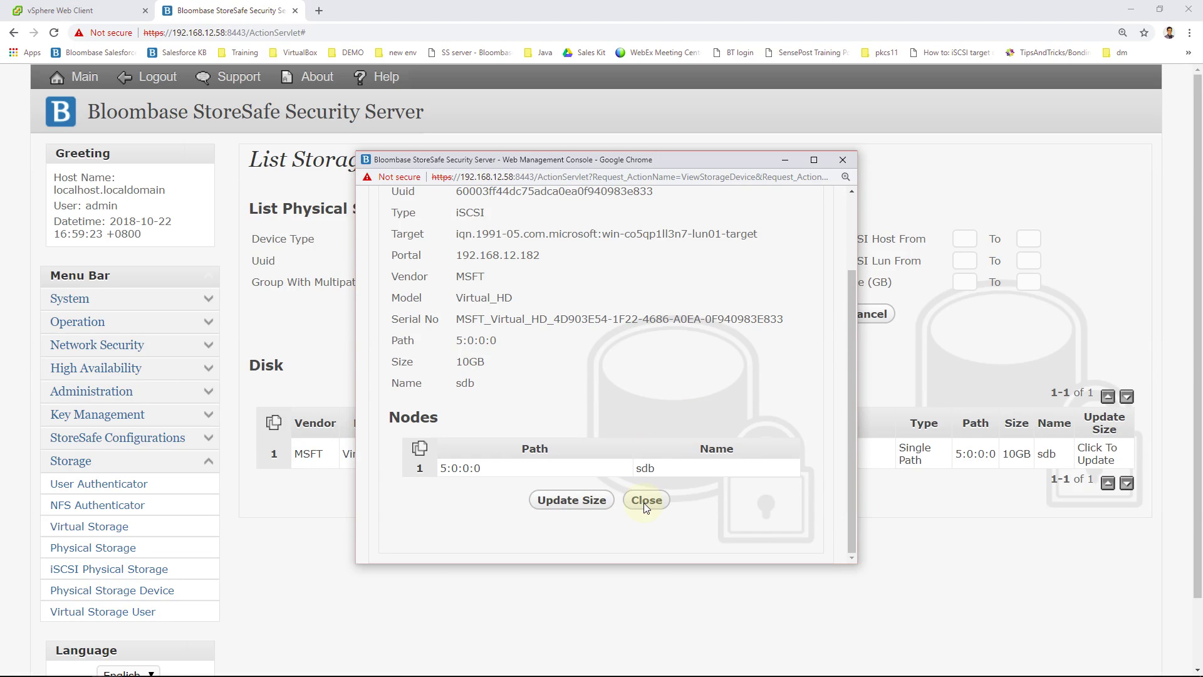
left_click(645, 501)
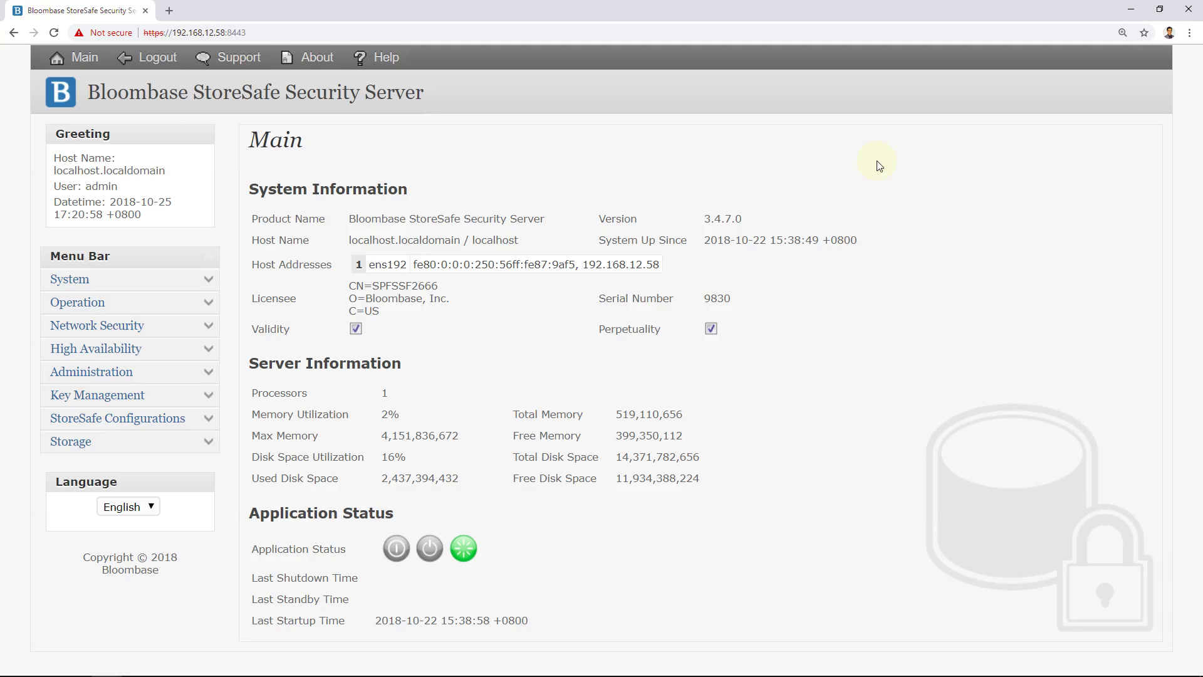
Step: Add a physical storage named volume01 of type Device with Block I/O enabled
left_click(208, 443)
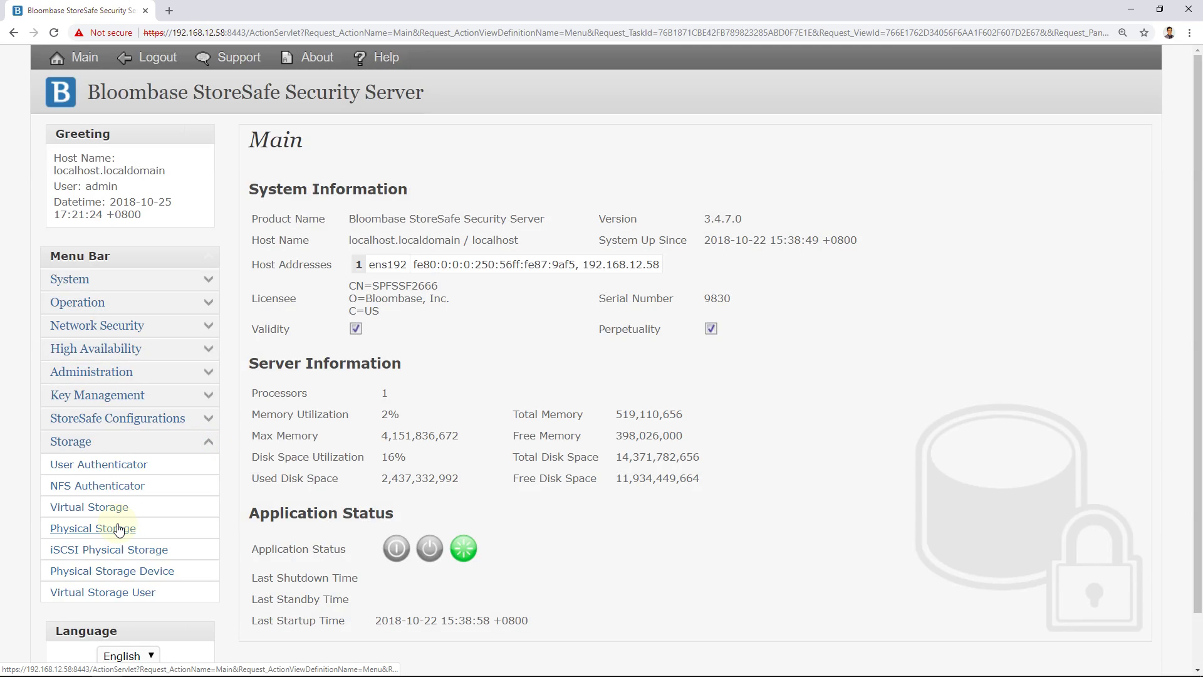
left_click(118, 528)
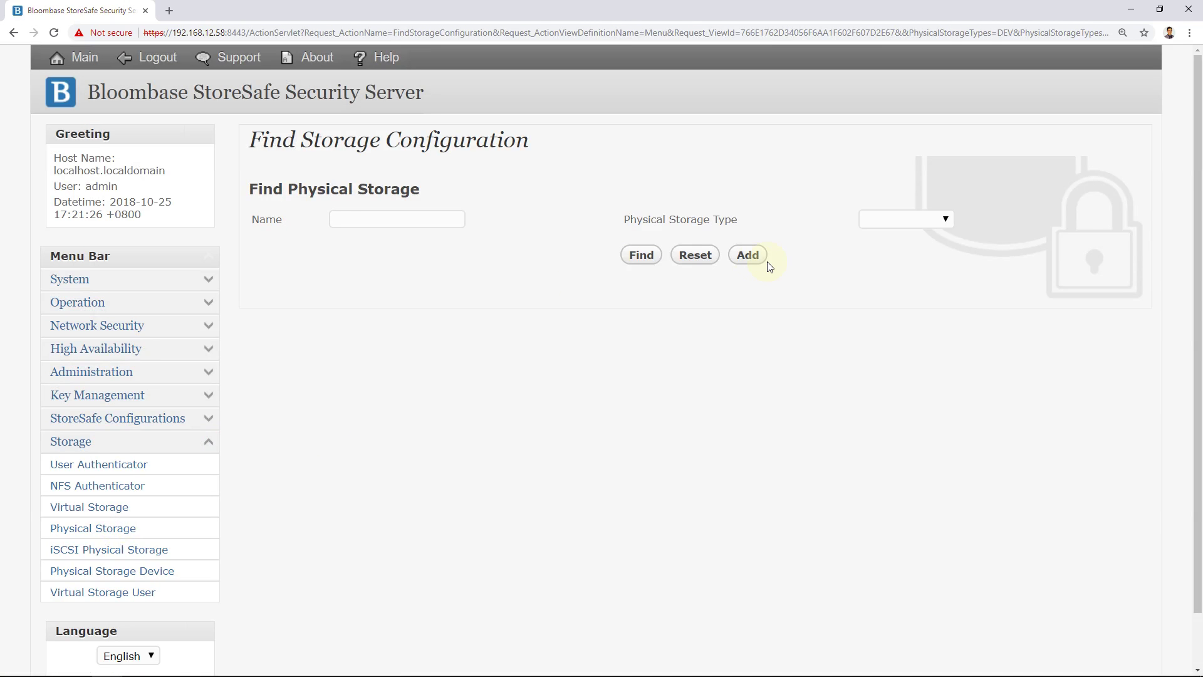
left_click(756, 258)
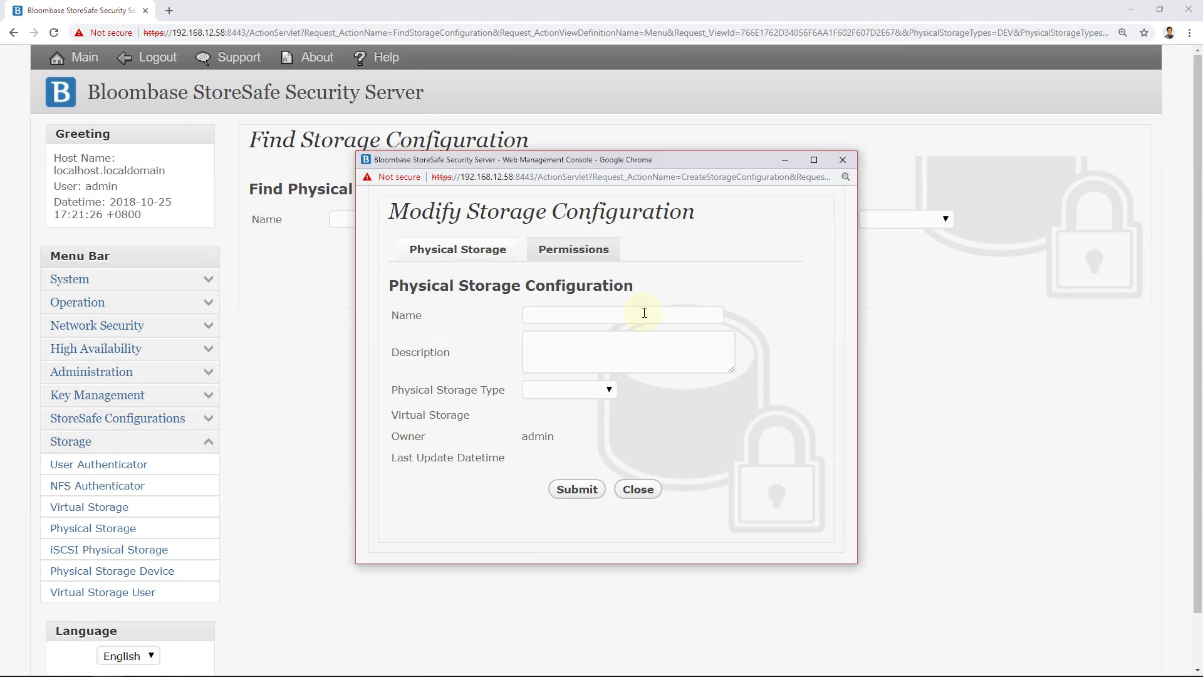
left_click(644, 314)
type("volume")
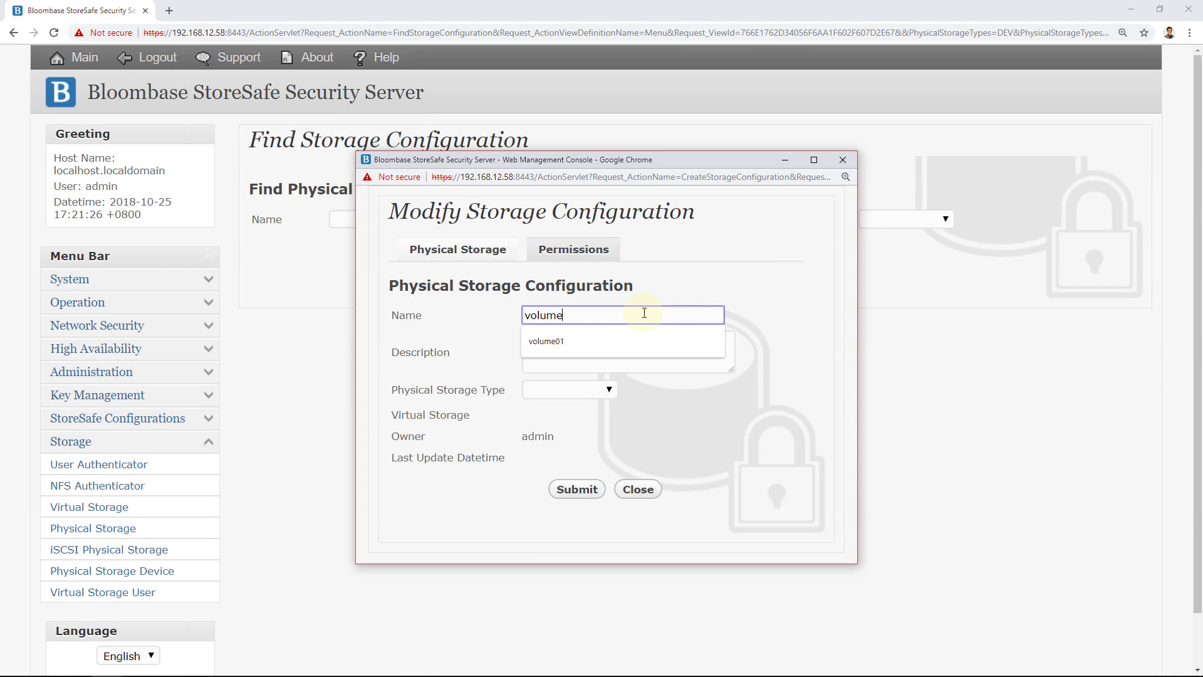
type("01")
left_click(817, 323)
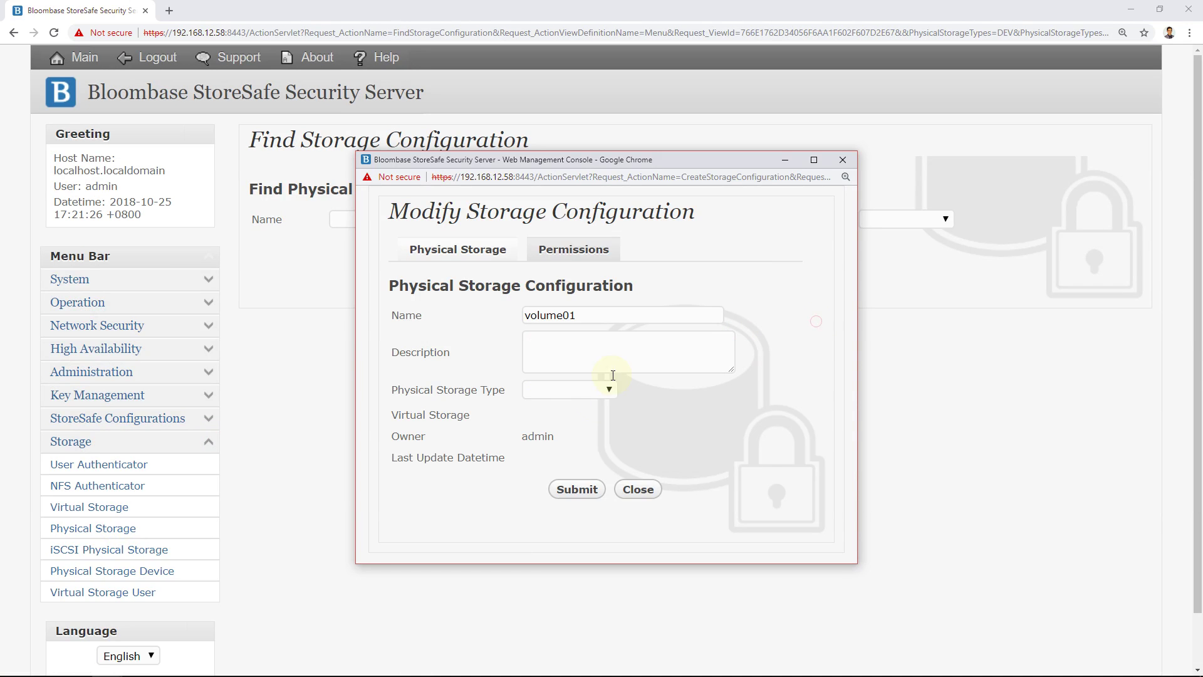
left_click(593, 389)
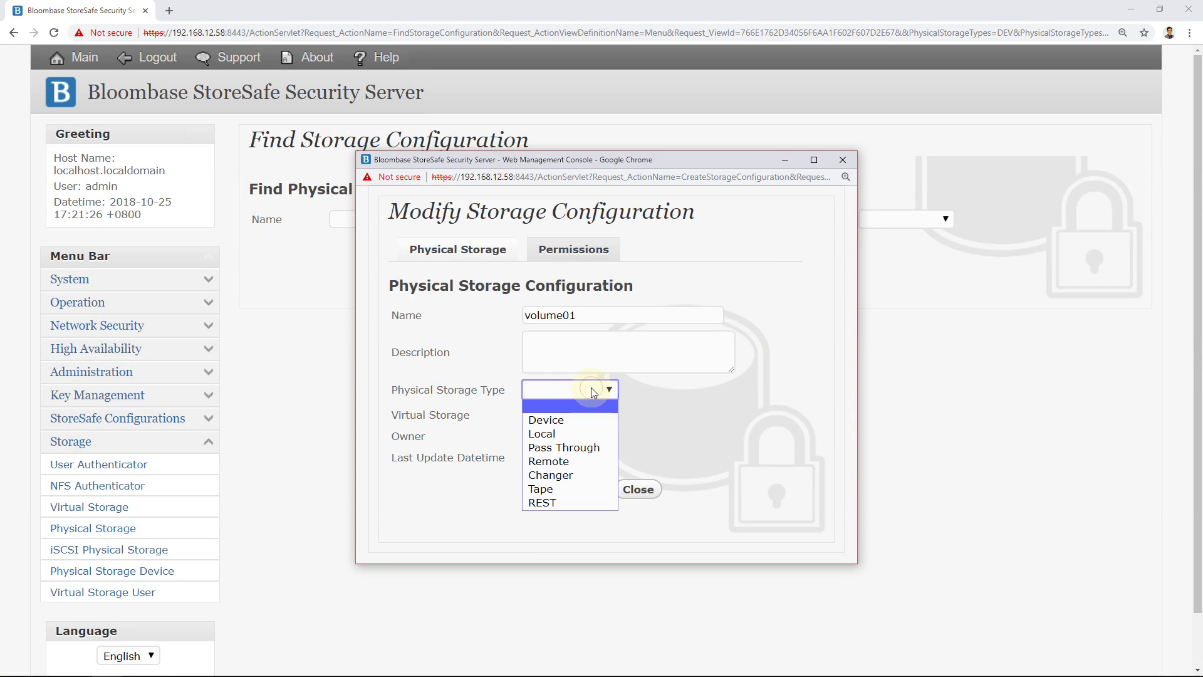
left_click(582, 424)
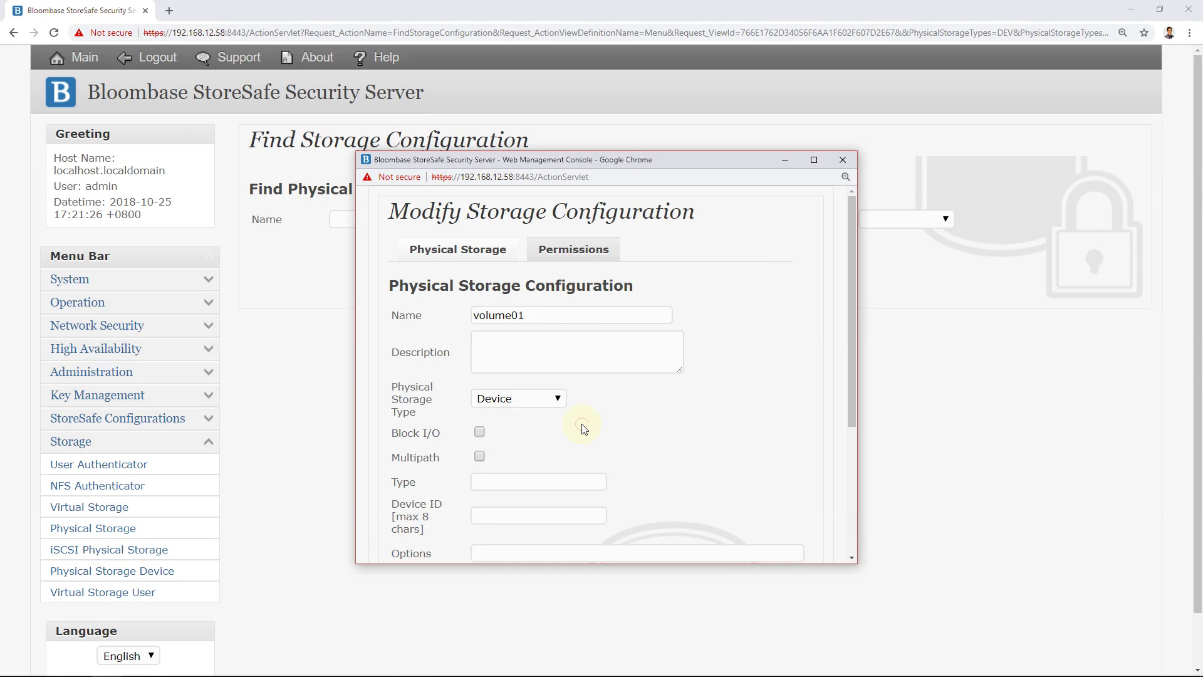
left_click(479, 430)
scroll(489, 433, "down", 3)
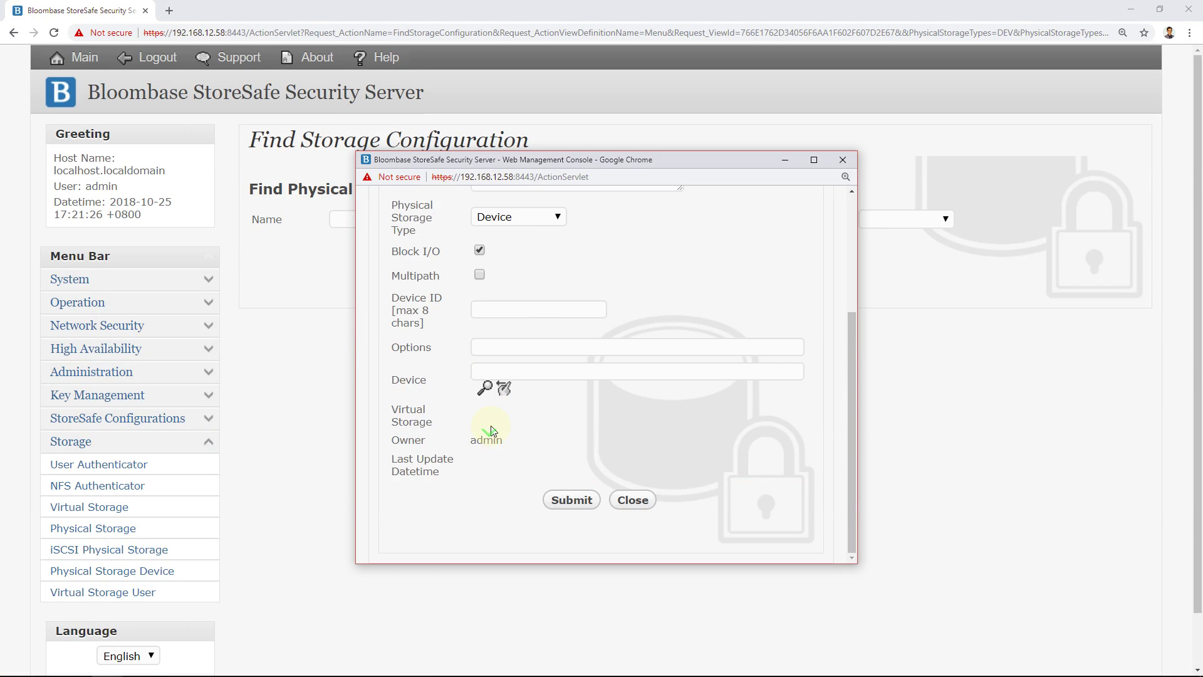
Step: Back volume01 with disk 60003ff44dc75adca0ea0f940983e833, commit it, and list physical storages
left_click(480, 393)
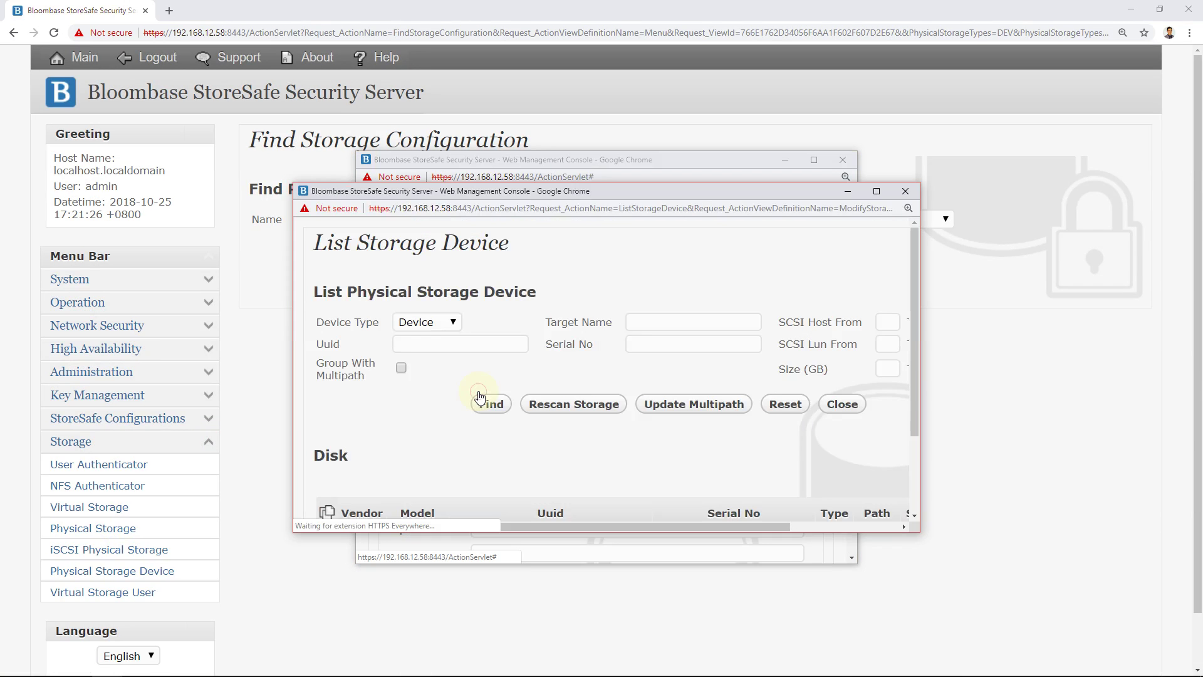
scroll(483, 399, "down", 2)
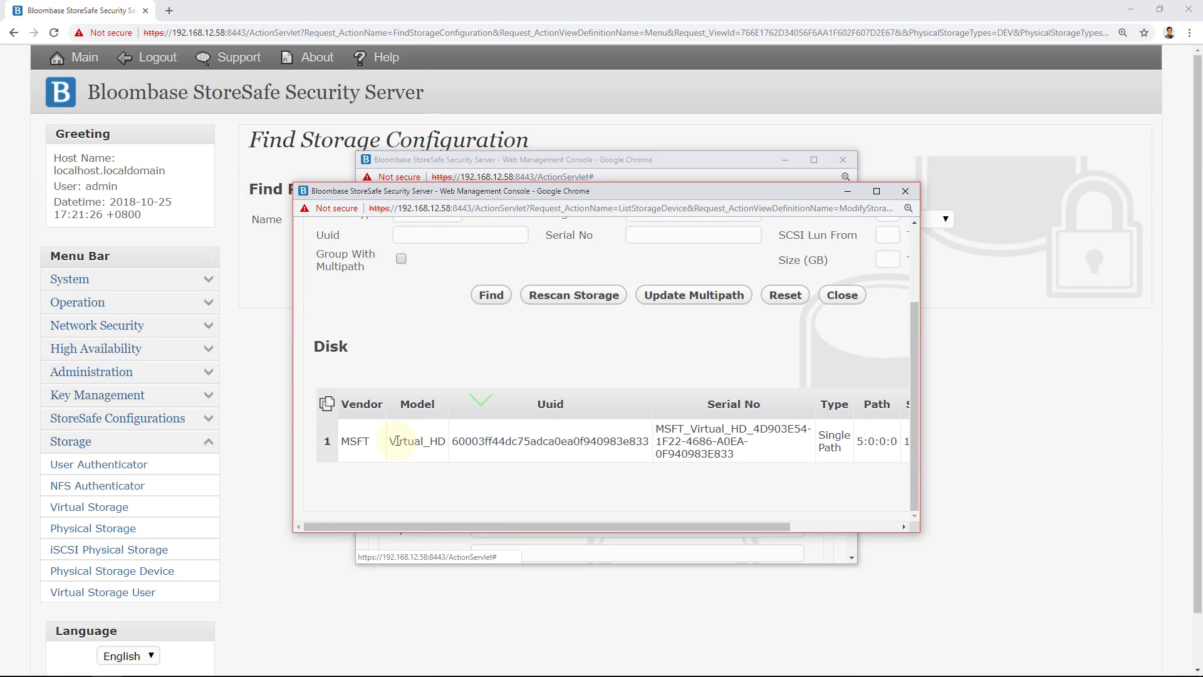
left_click(487, 447)
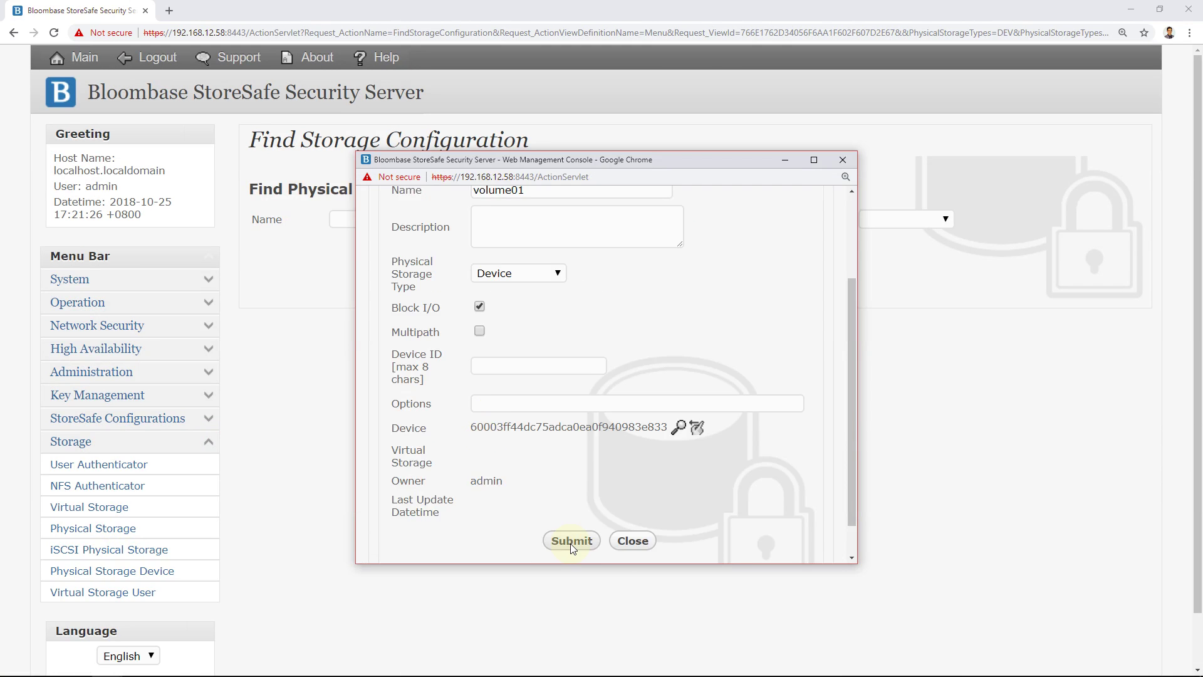
left_click(571, 542)
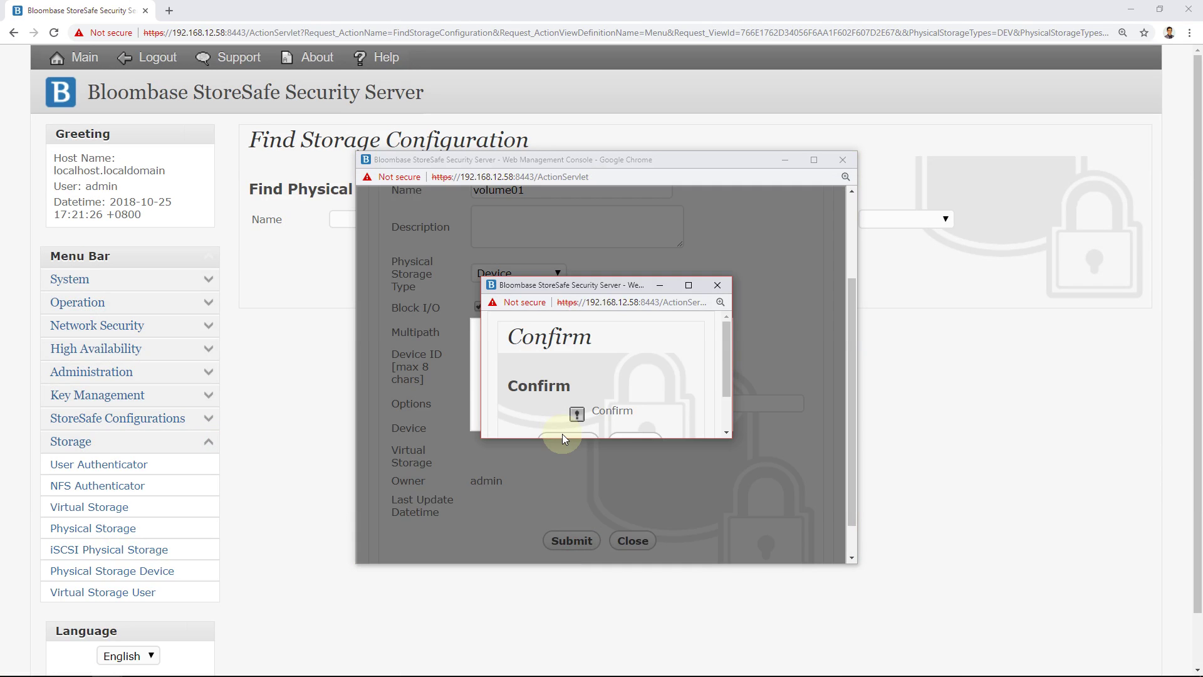
left_click(564, 399)
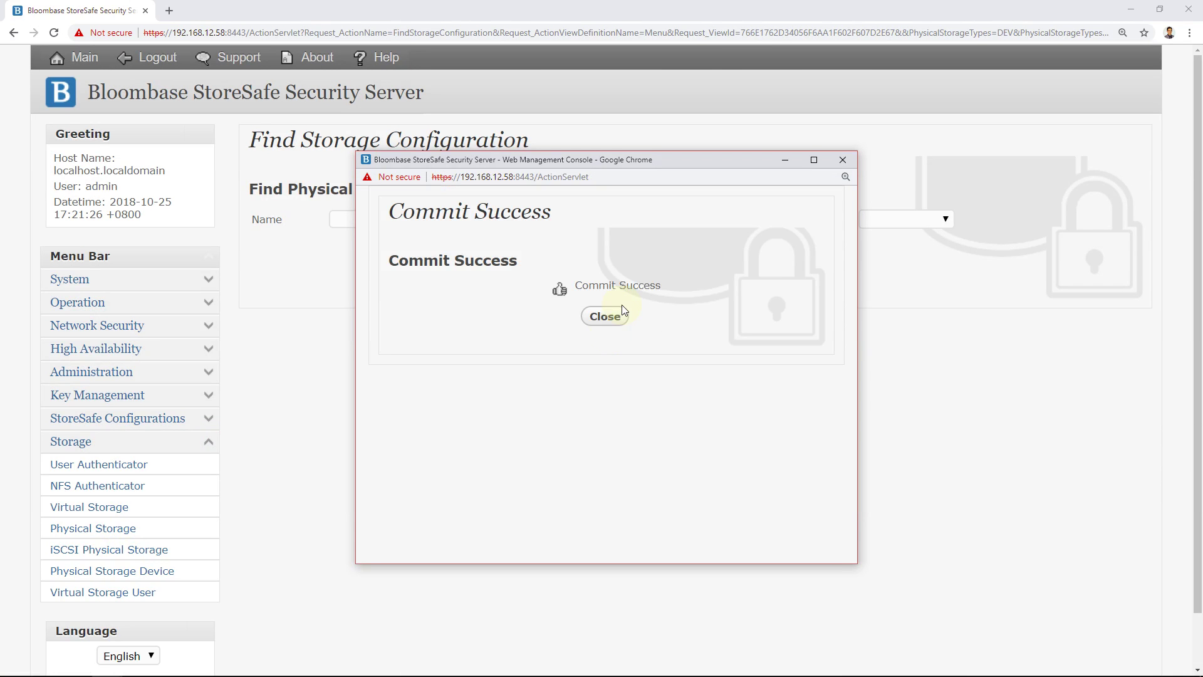
left_click(618, 315)
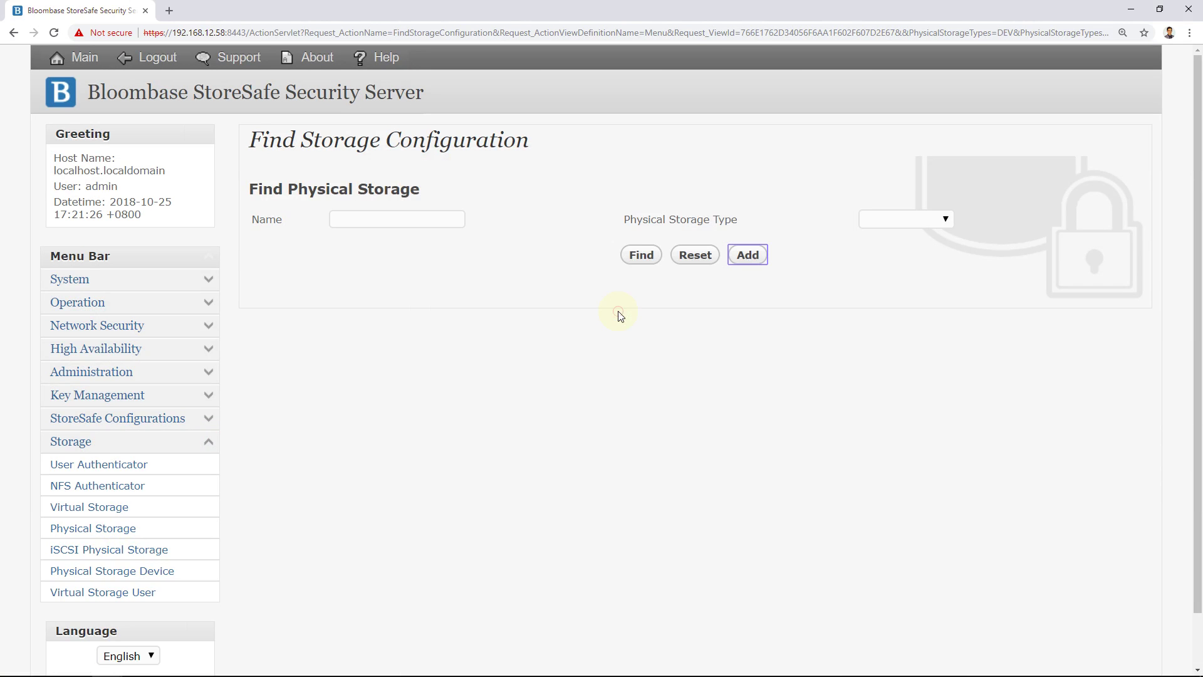
left_click(638, 255)
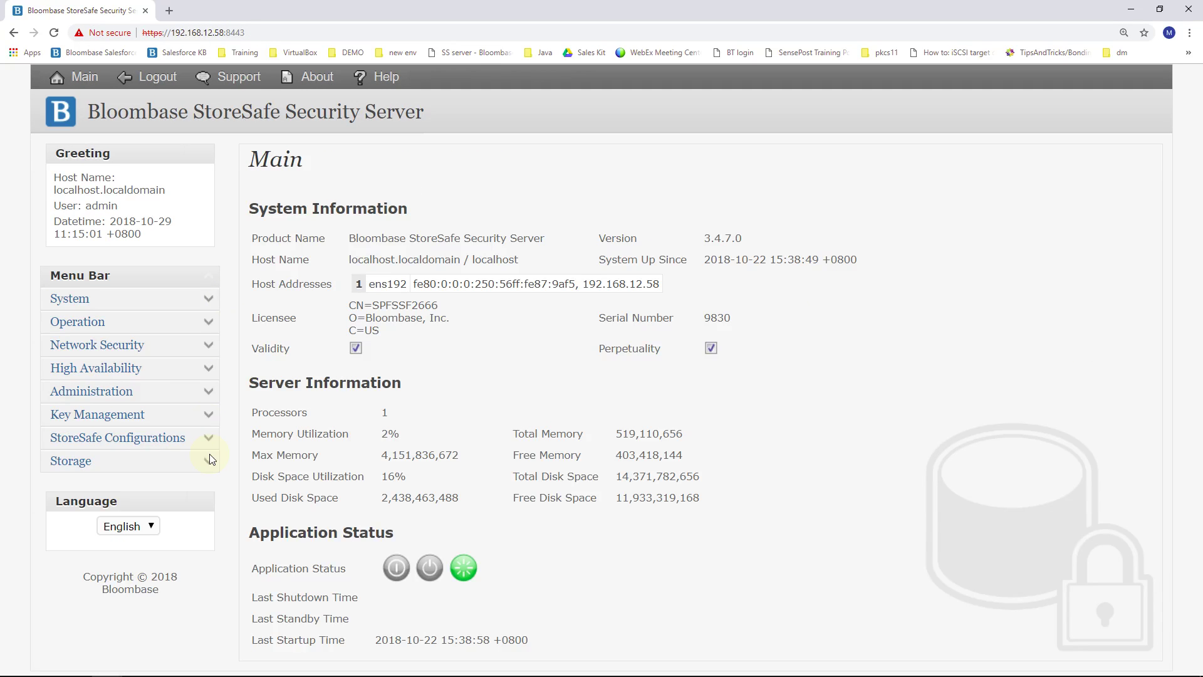
left_click(210, 458)
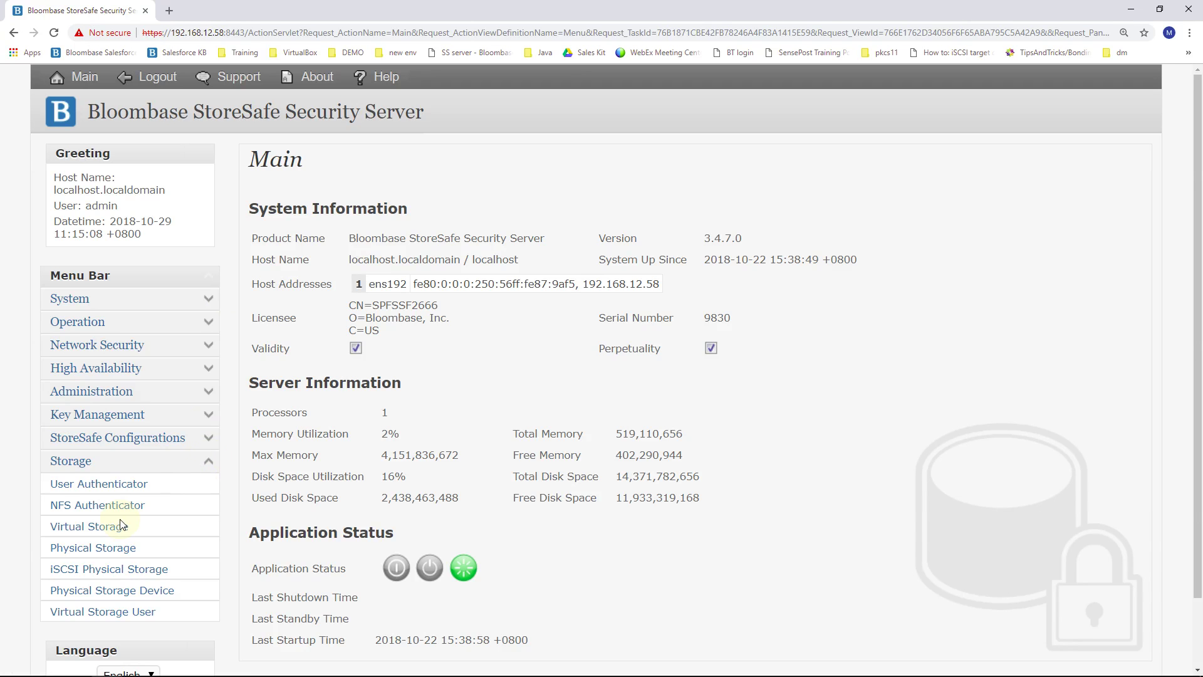
Step: Add a virtual storage named iqn.2012-07.com.bloombase:target01
left_click(113, 528)
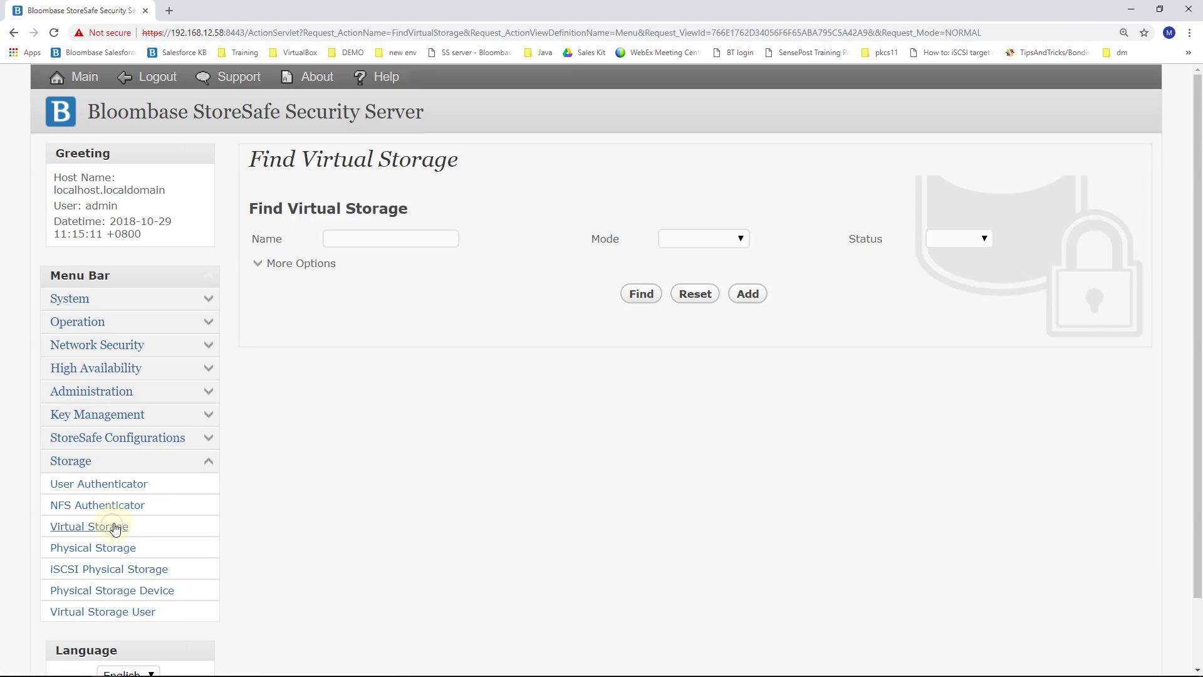
left_click(748, 293)
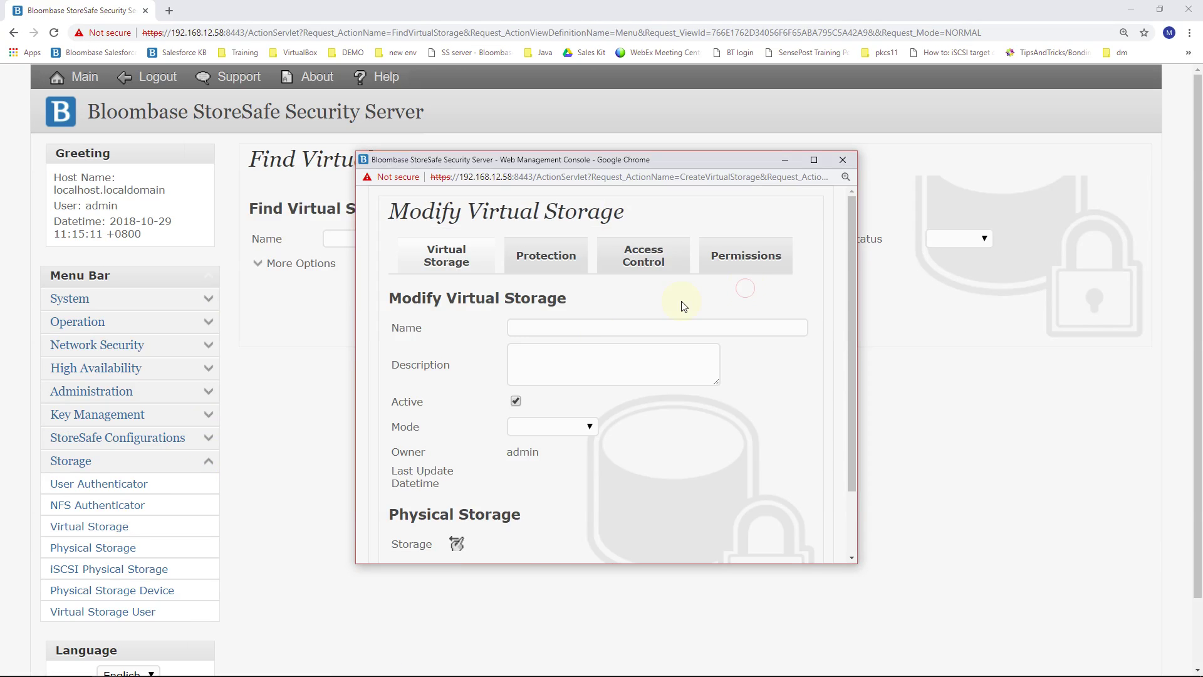
left_click(606, 330)
type("i")
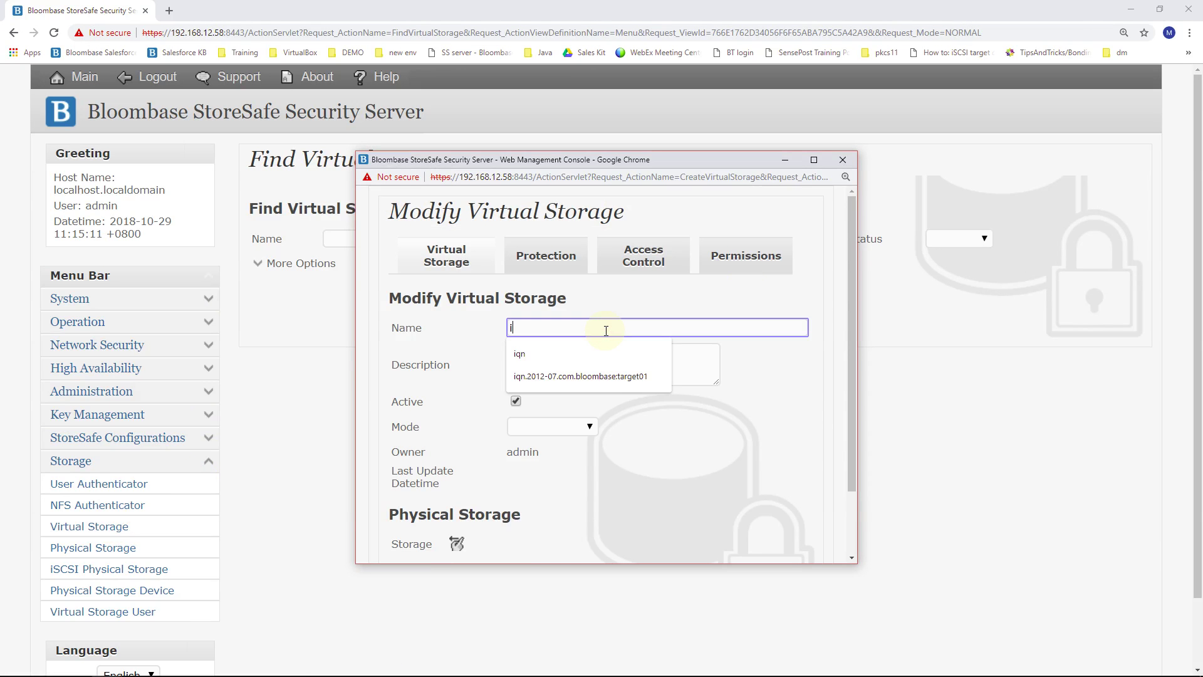
type("qn.")
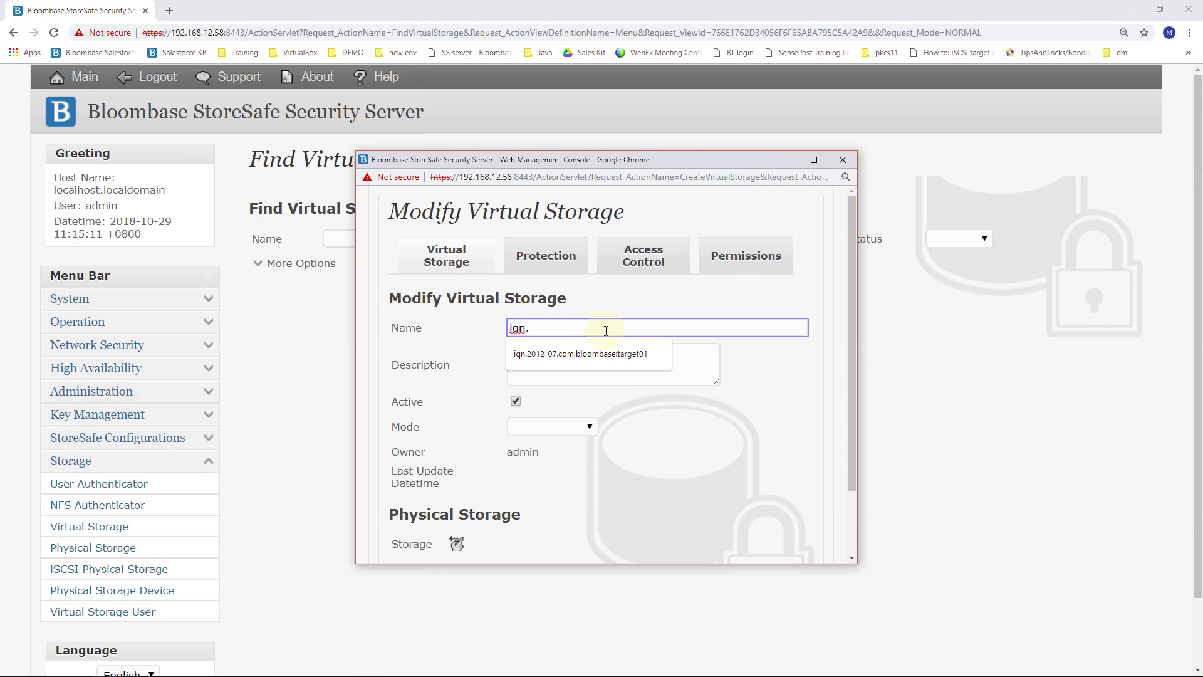
type("20120")
key("BackSpace")
type(":targ")
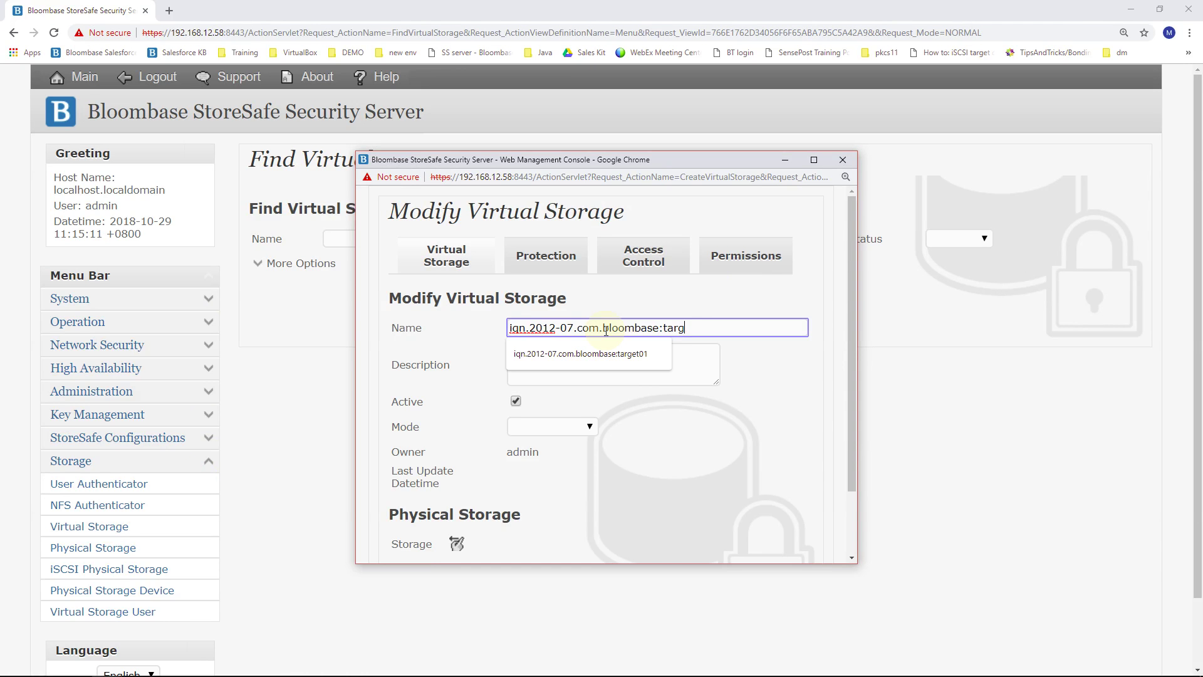
left_click(792, 478)
scroll(792, 478, "down", 2)
Step: Set its mode to iSCSI and attach volume01 as the physical storage
left_click(571, 352)
left_click(560, 392)
scroll(561, 394, "down", 4)
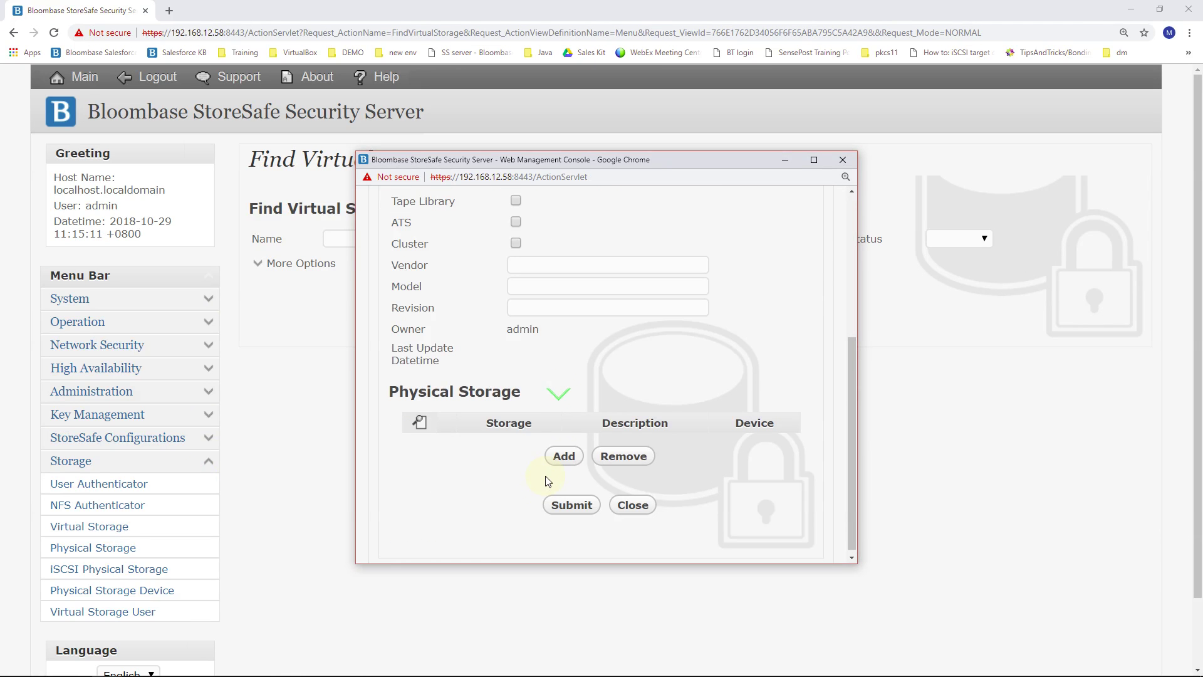
left_click(564, 456)
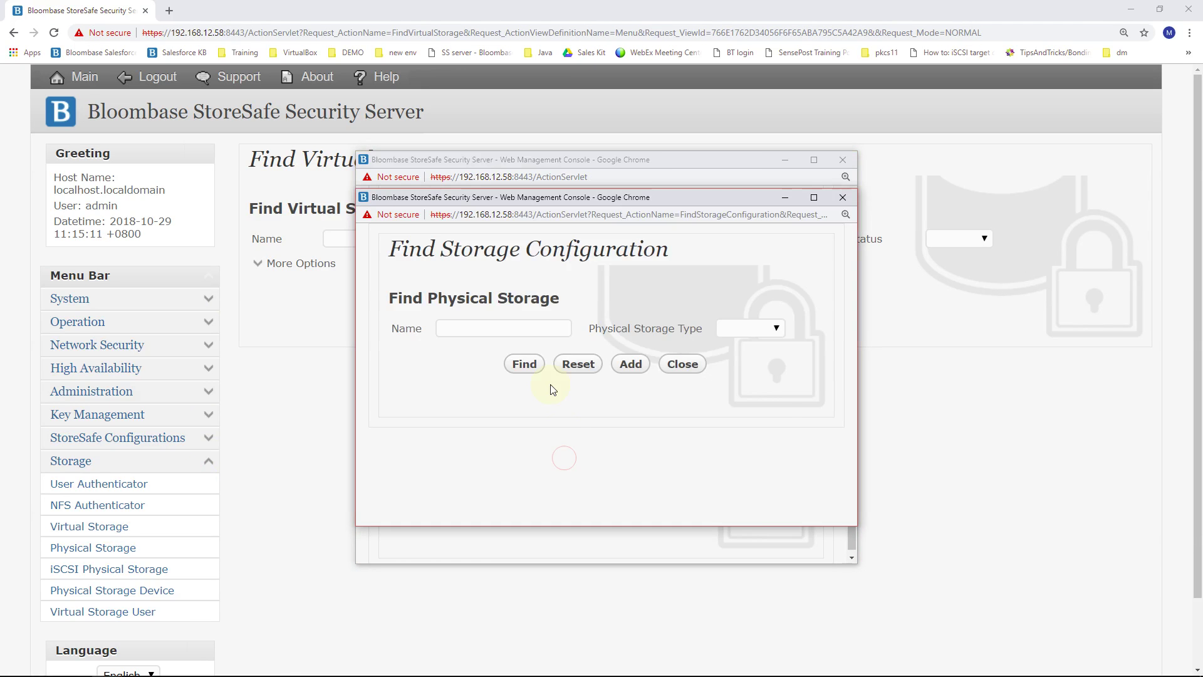
left_click(536, 365)
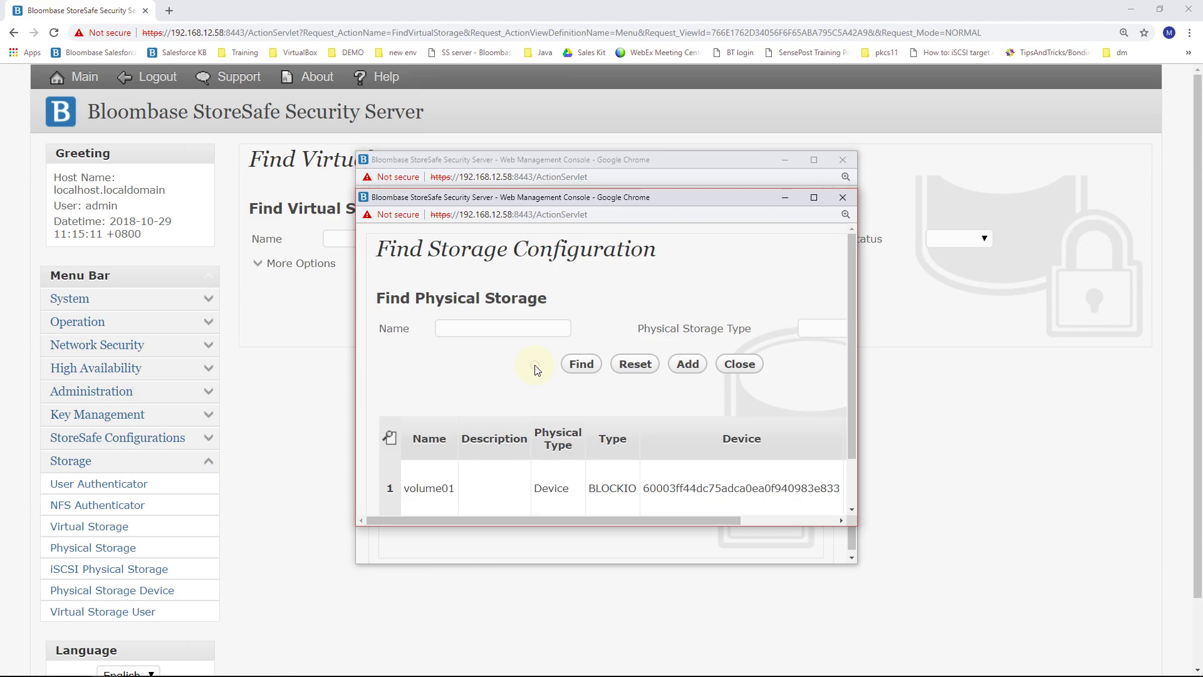
left_click(449, 491)
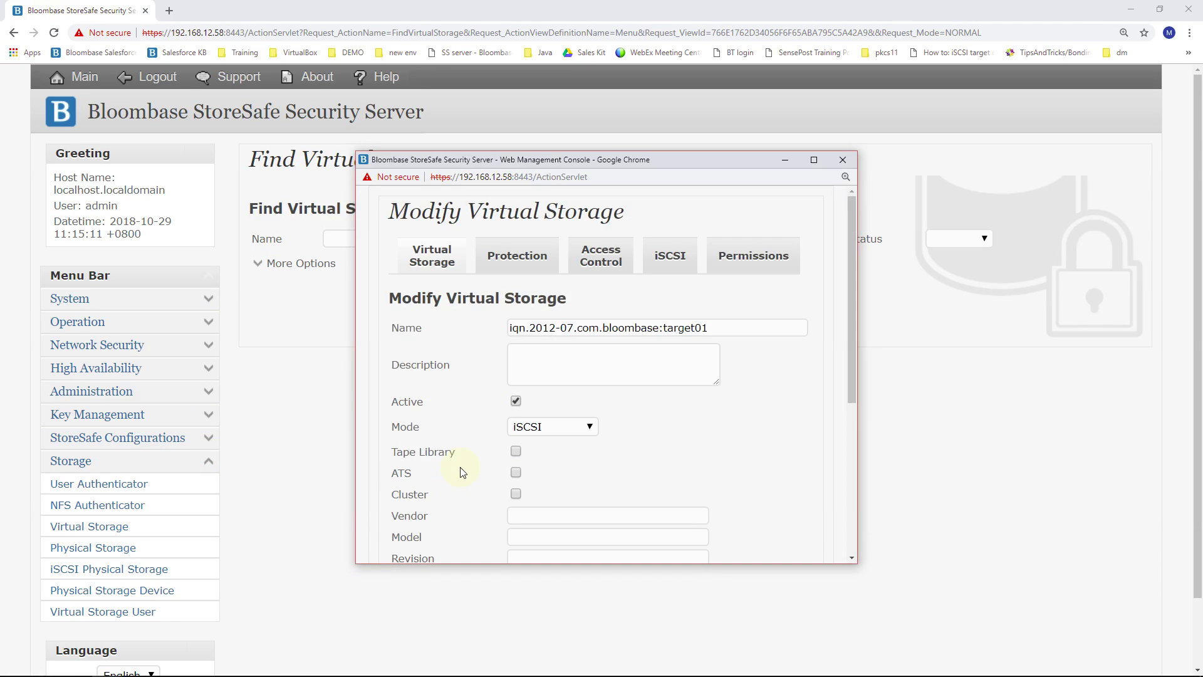
scroll(483, 397, "down", 5)
scroll(484, 396, "up", 5)
left_click(506, 260)
left_click(541, 329)
left_click(523, 359)
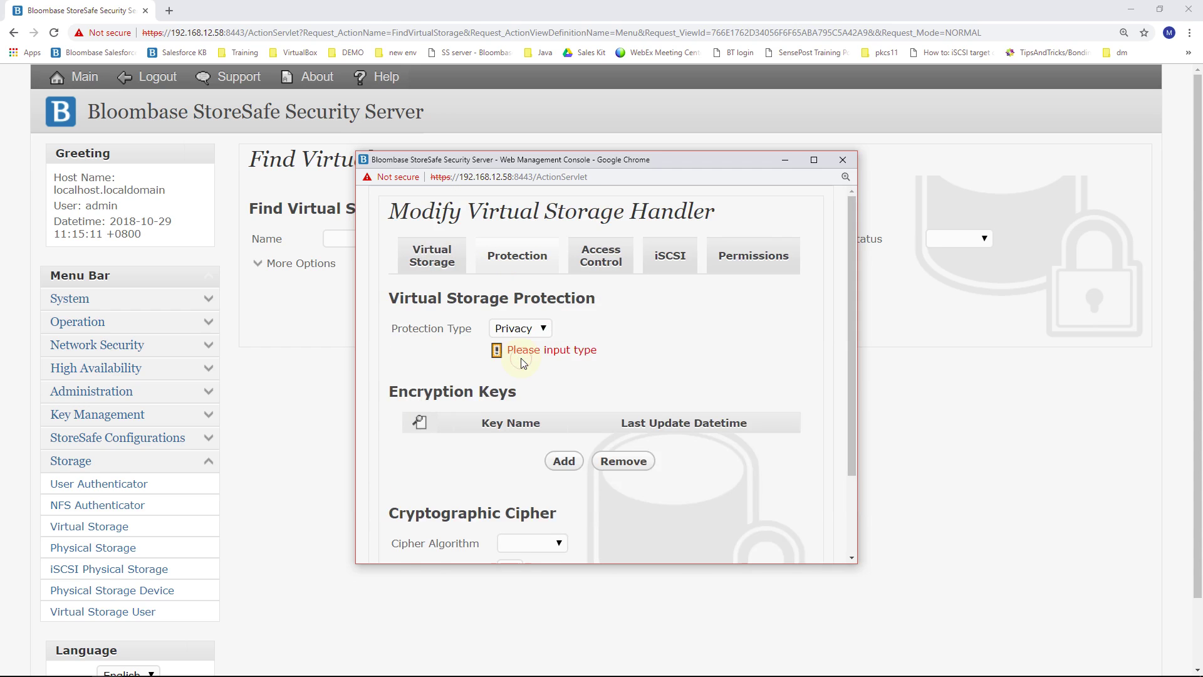
scroll(524, 362, "down", 2)
left_click(552, 356)
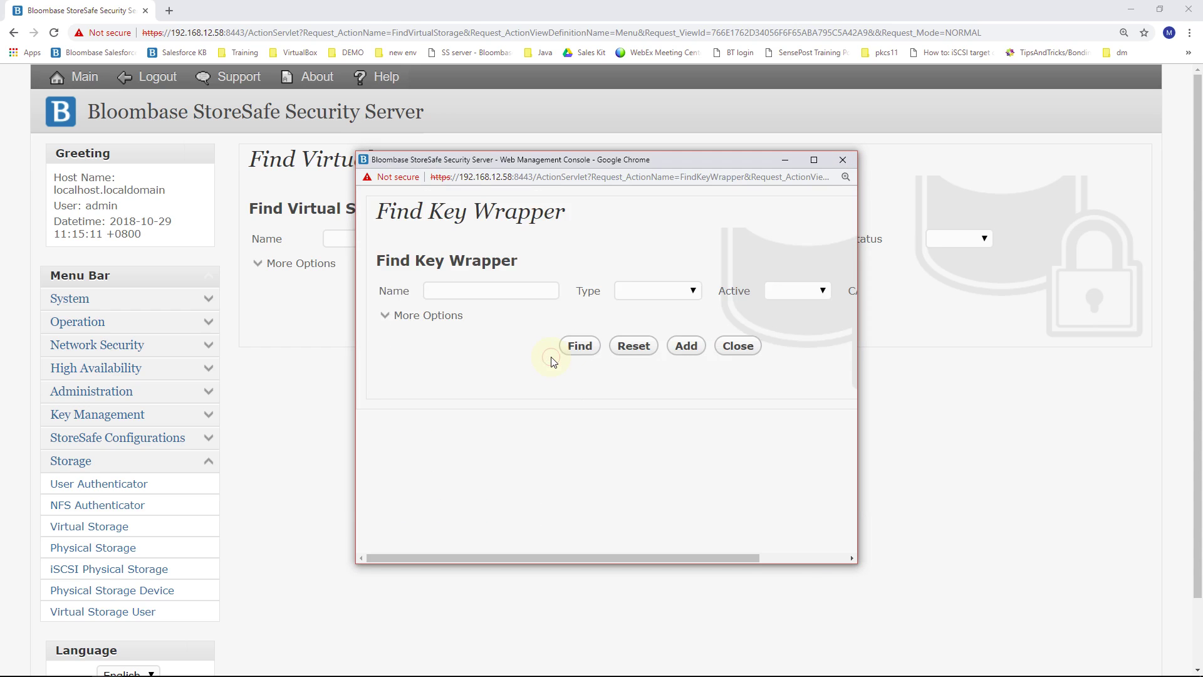
left_click(570, 350)
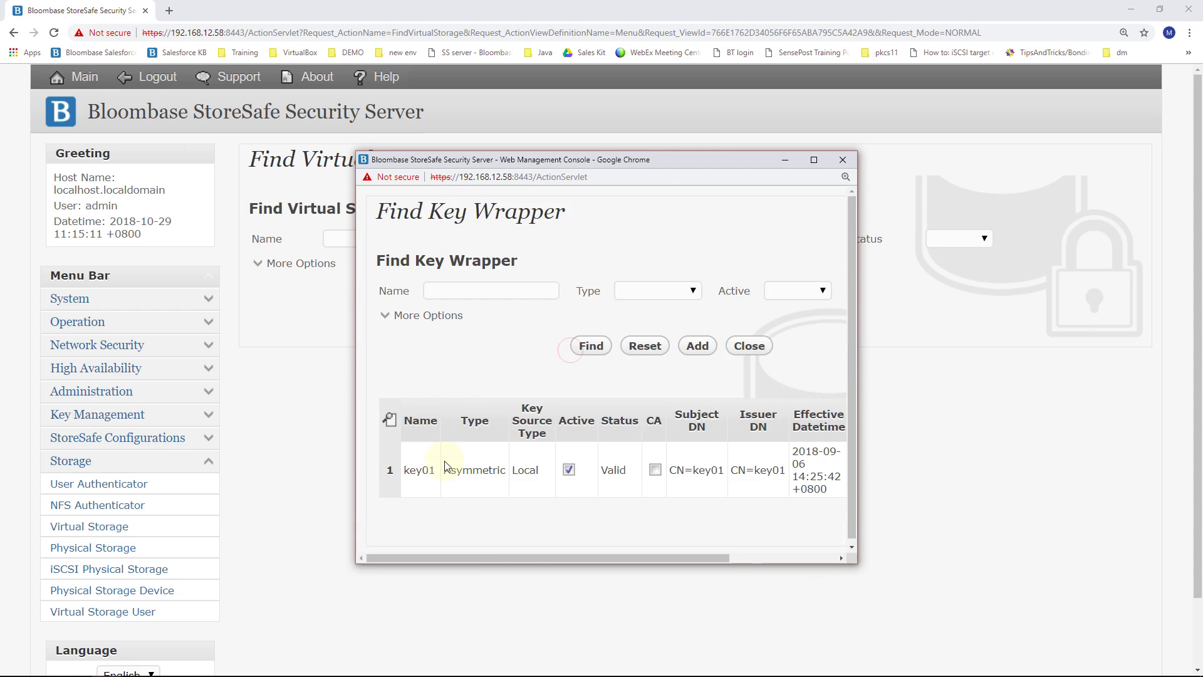
left_click(420, 471)
Step: Choose AES XTS cipher with 256-bit length, commit, and list the virtual storages
scroll(439, 470, "down", 2)
left_click(549, 444)
left_click(538, 484)
scroll(539, 485, "down", 2)
left_click(527, 473)
left_click(518, 522)
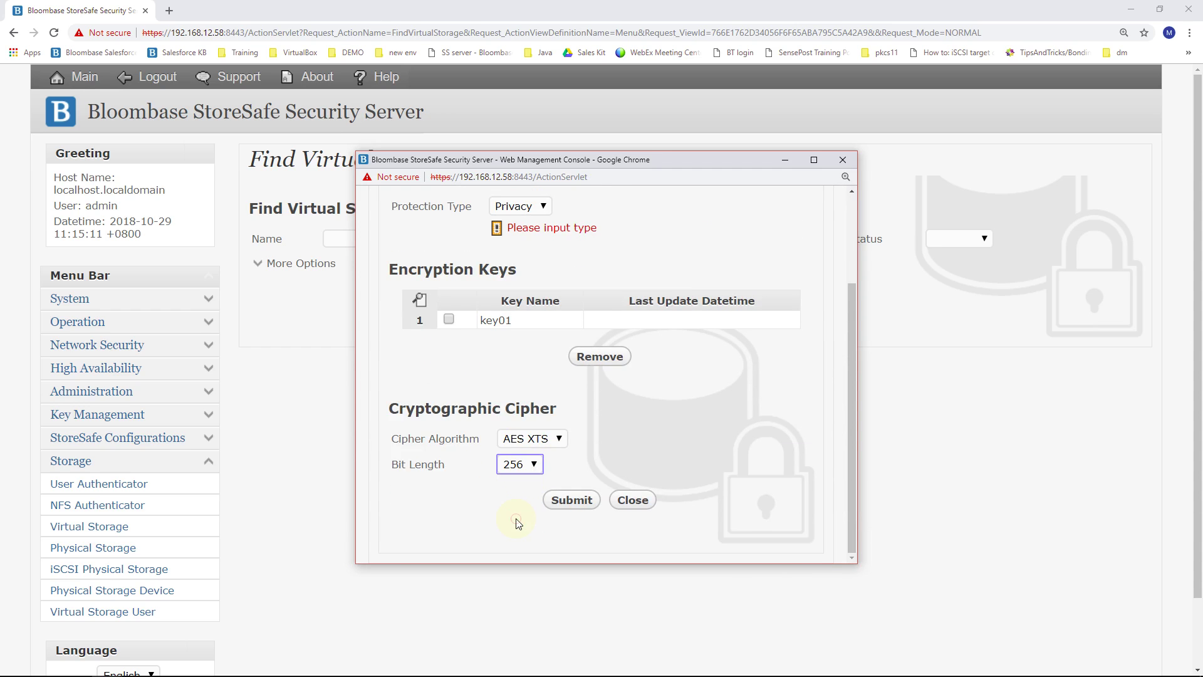
left_click(588, 501)
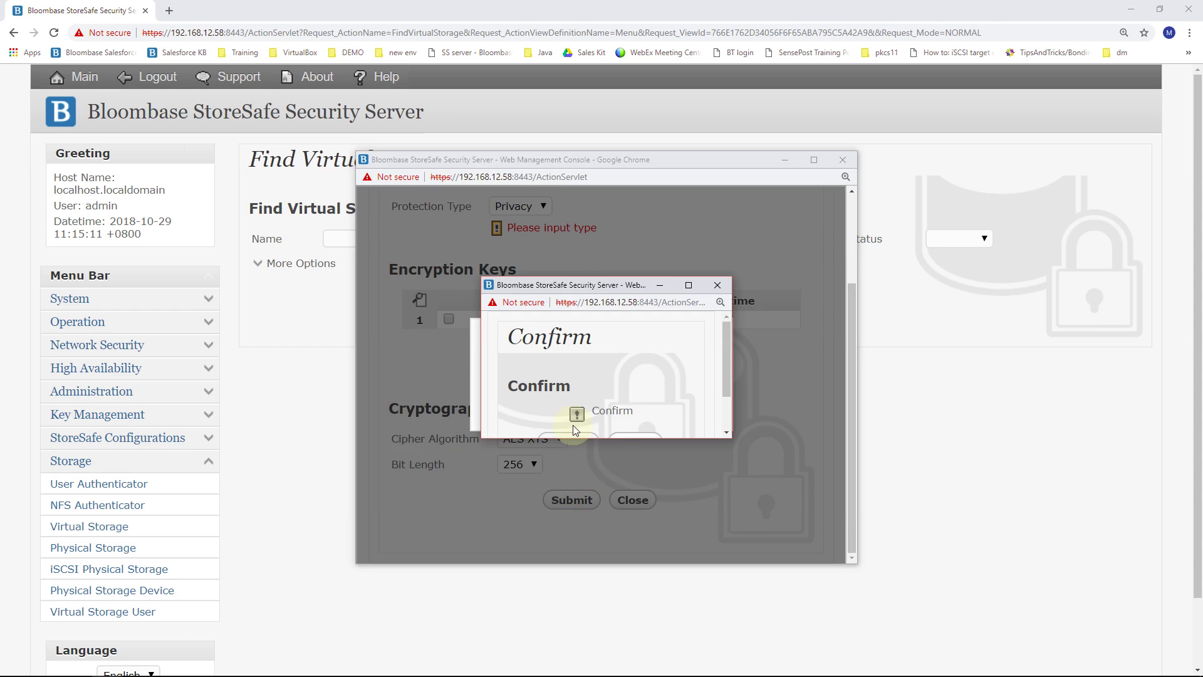
left_click(581, 393)
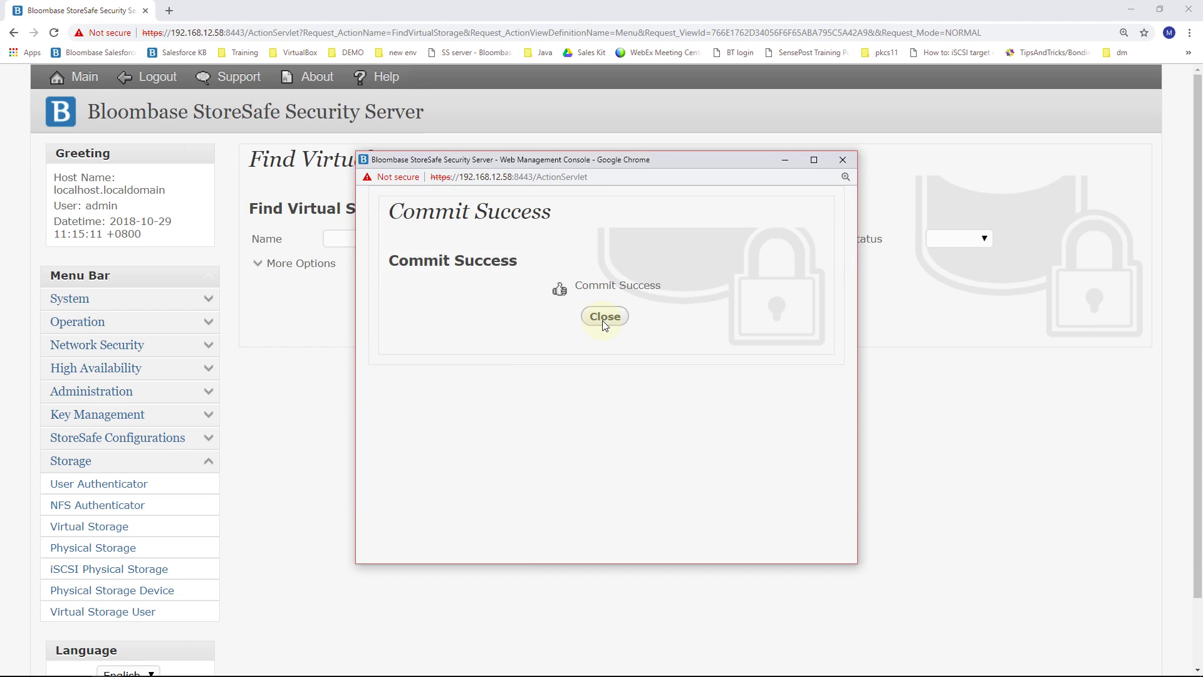
left_click(604, 318)
left_click(630, 299)
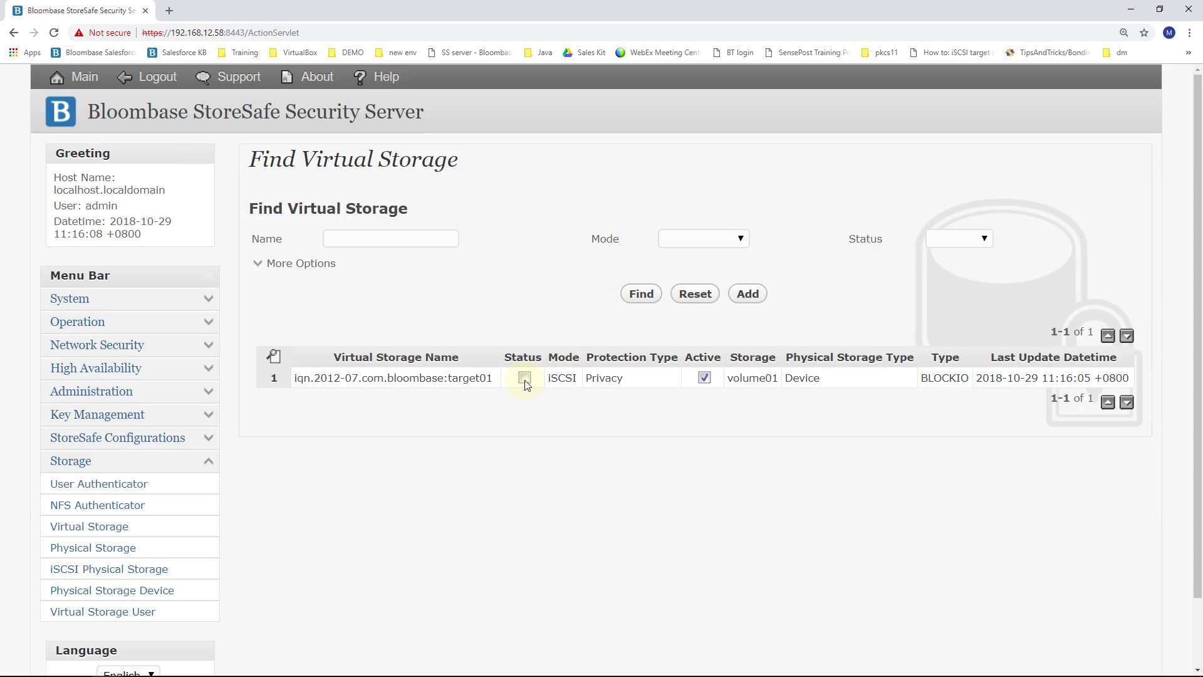
Step: Start virtual storage target01 from its status window and refresh the list to show it running
left_click(475, 378)
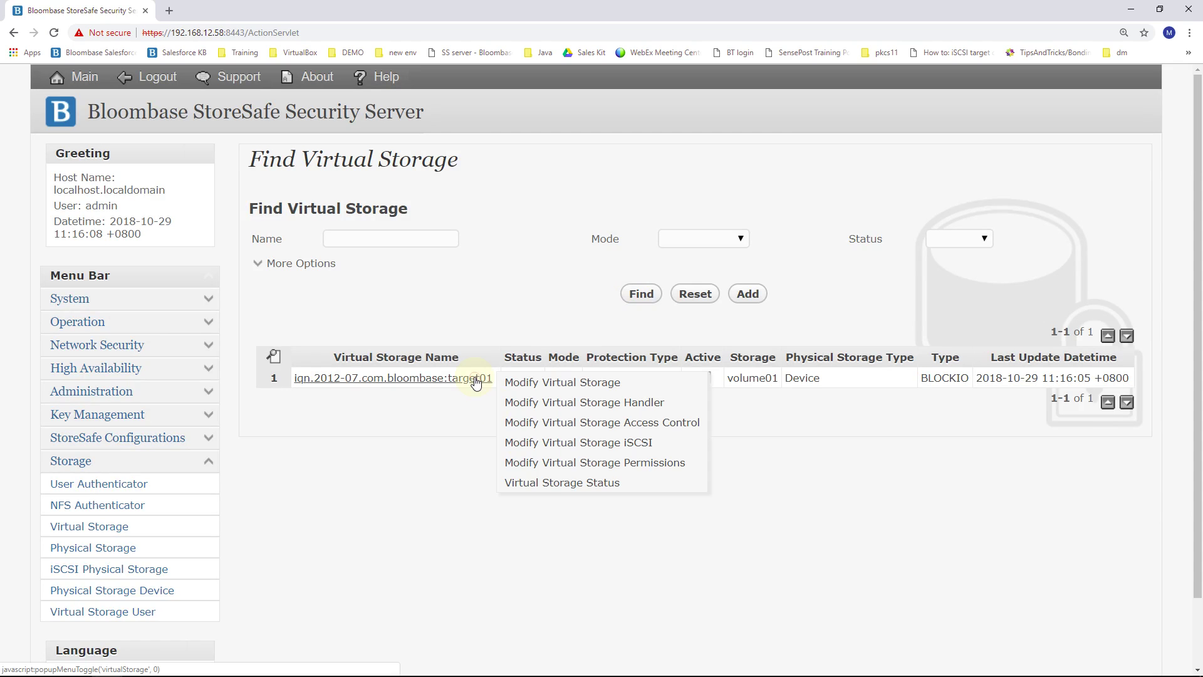
left_click(554, 482)
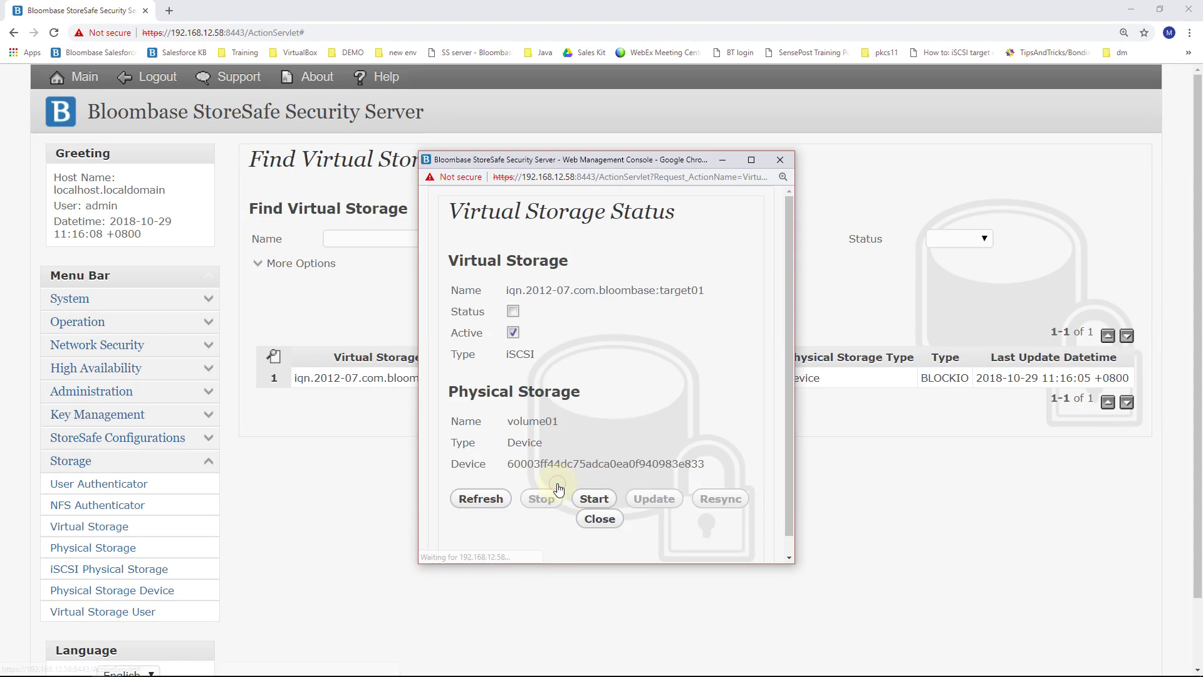
left_click(605, 497)
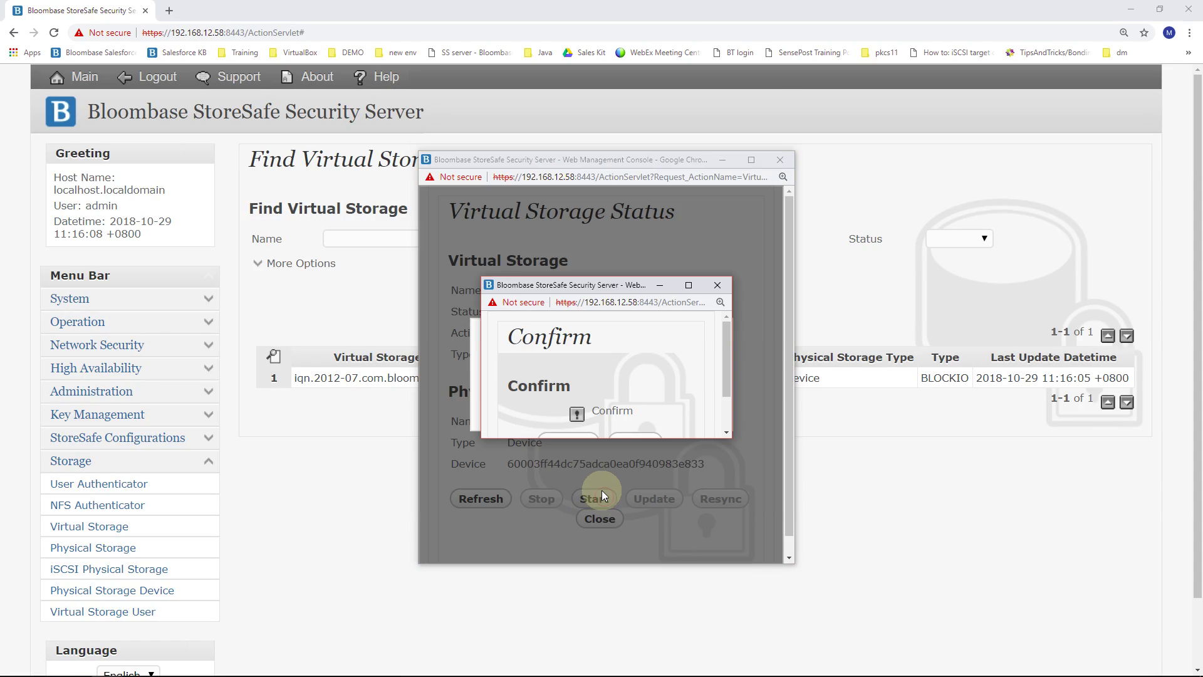
left_click(568, 390)
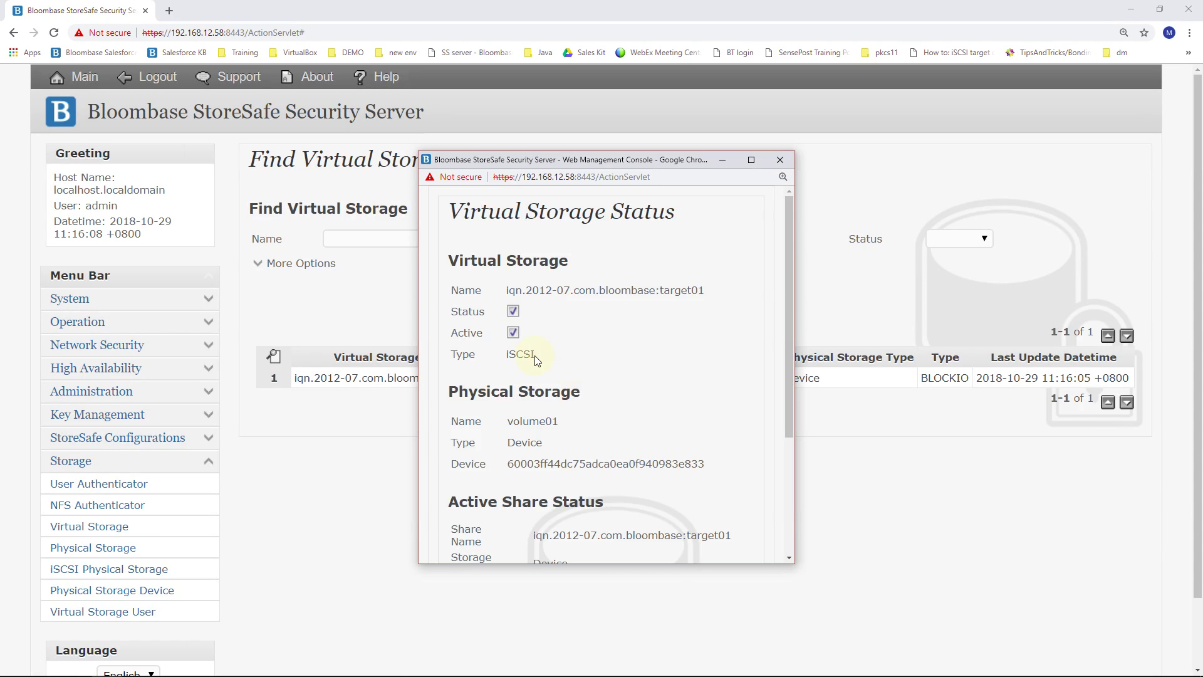
scroll(564, 433, "down", 3)
left_click(608, 502)
left_click(642, 294)
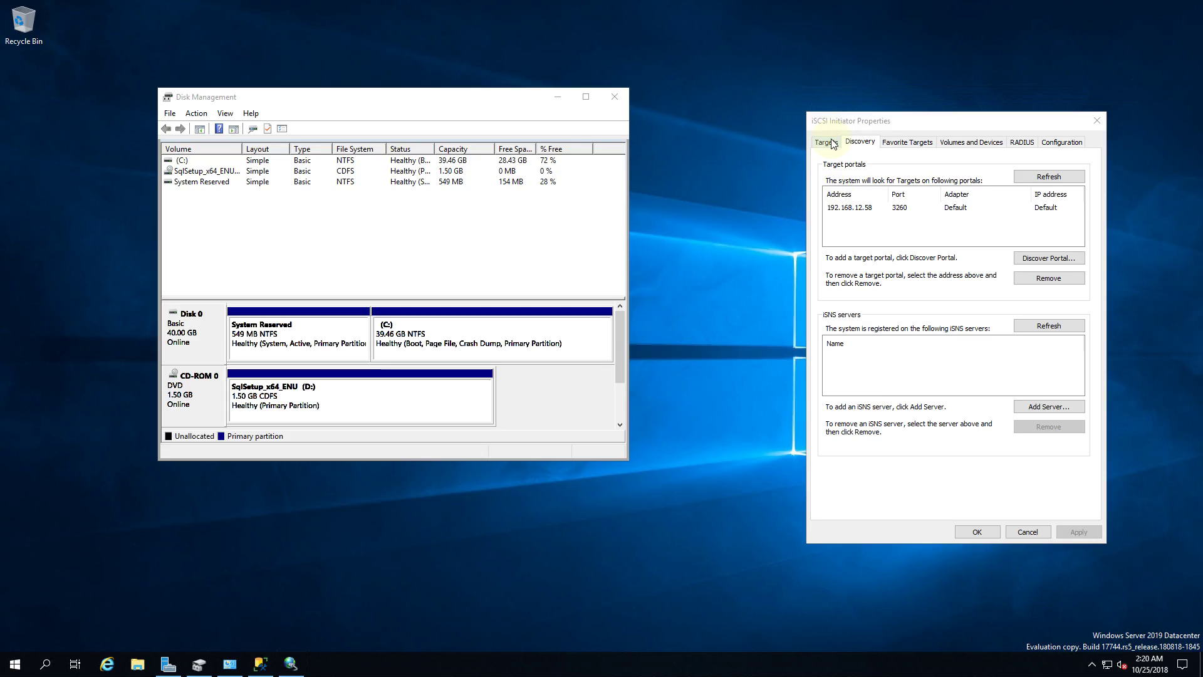
Step: Refresh the discovered targets in iSCSI Initiator and connect to the Bloombase target01
left_click(827, 142)
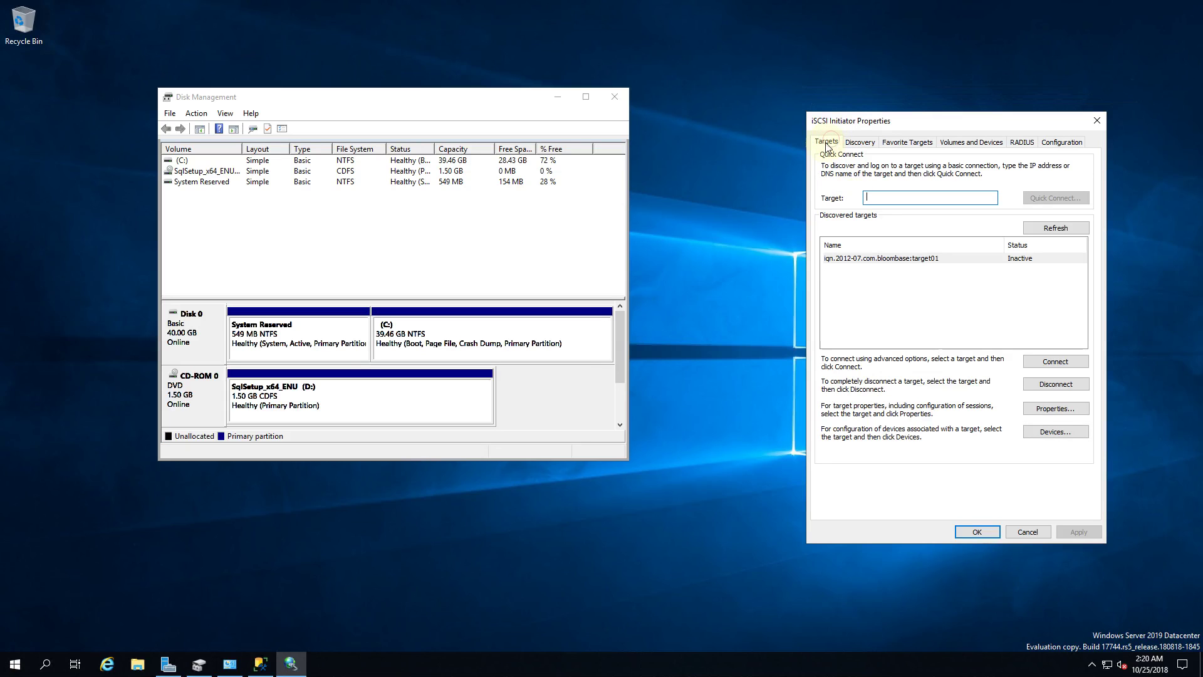
left_click(896, 259)
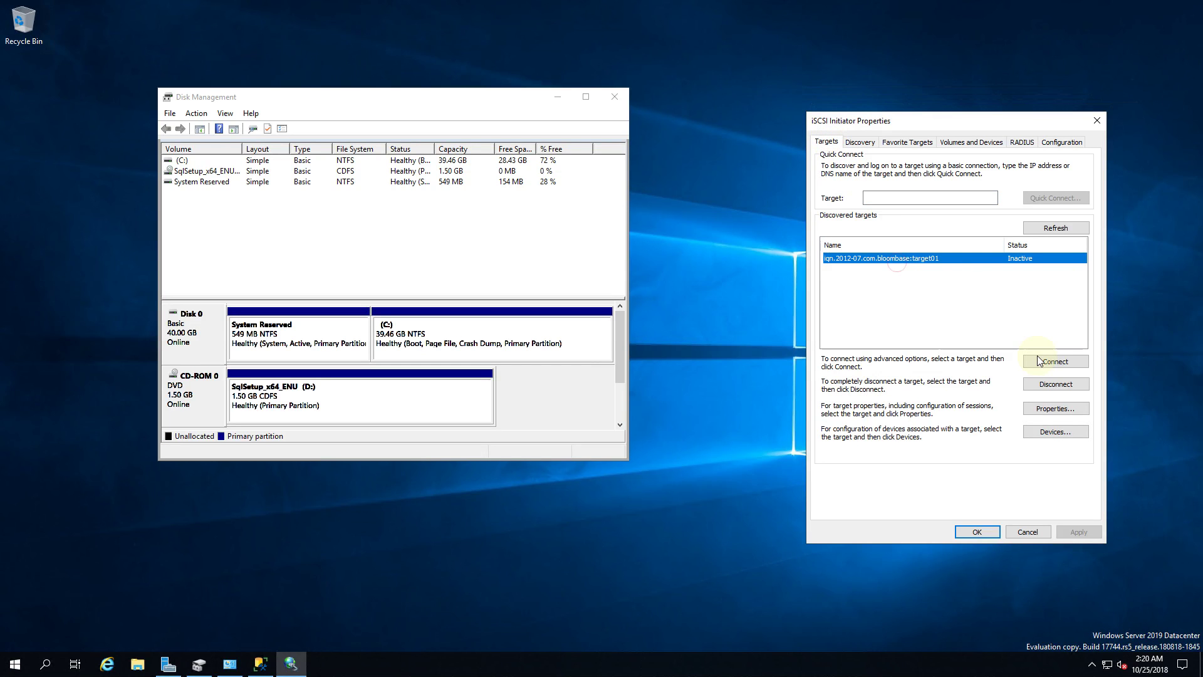
left_click(1073, 229)
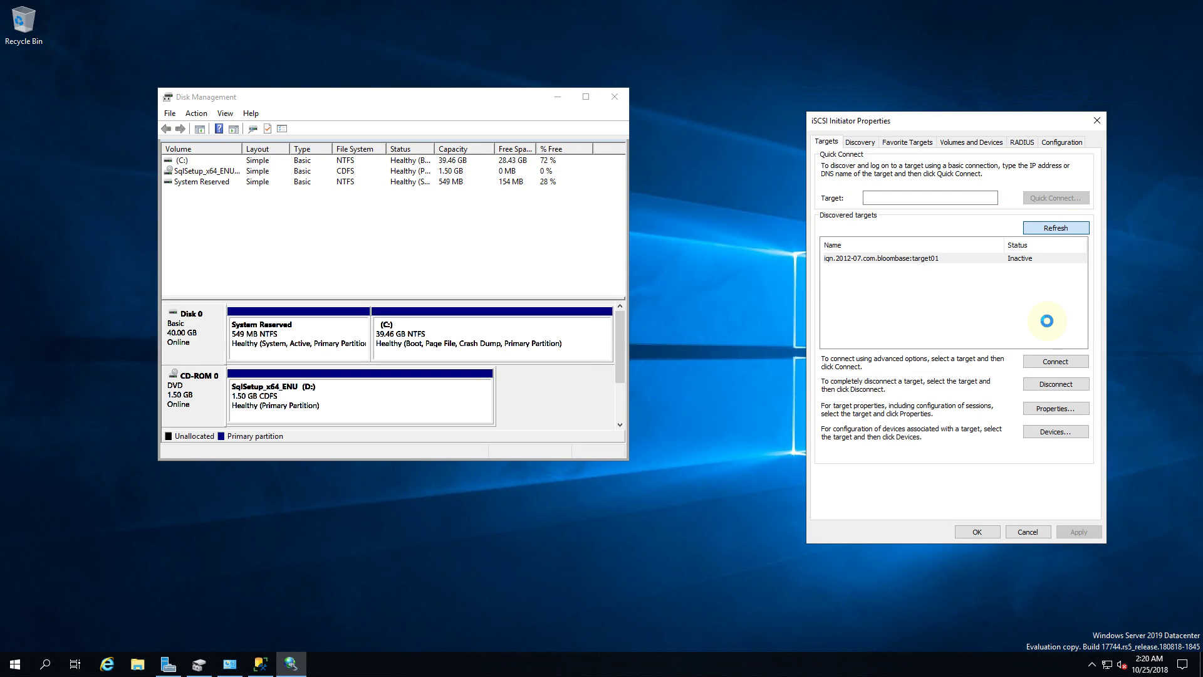
left_click(1018, 258)
left_click(1054, 363)
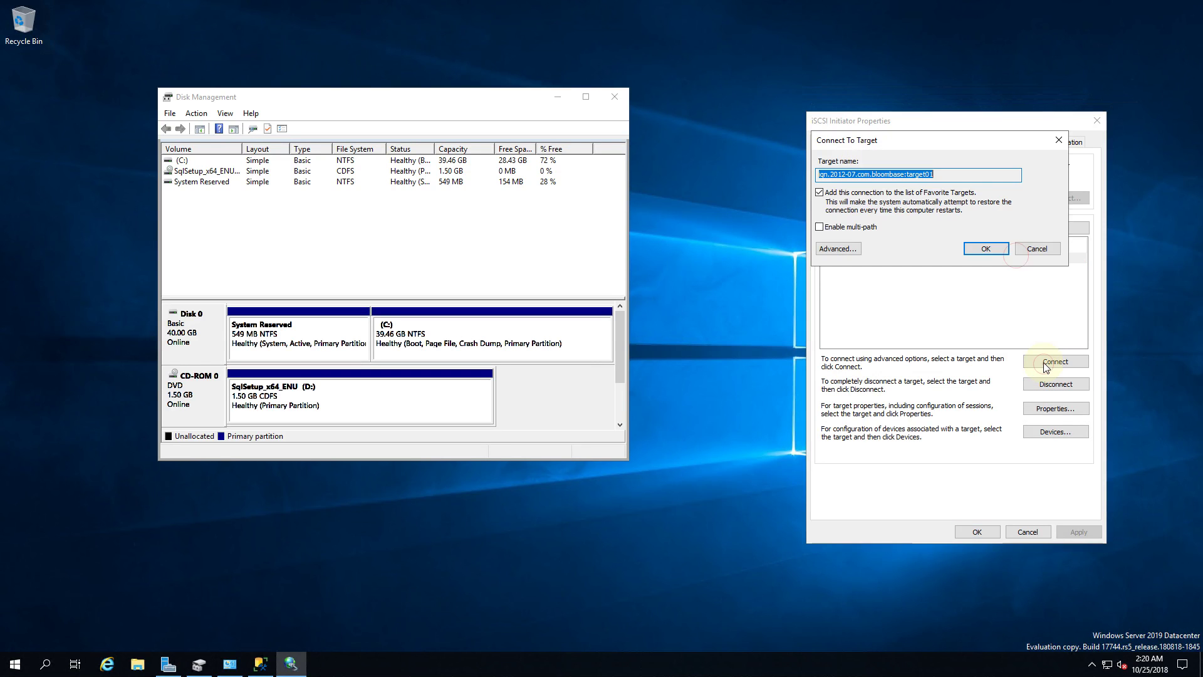
left_click(986, 250)
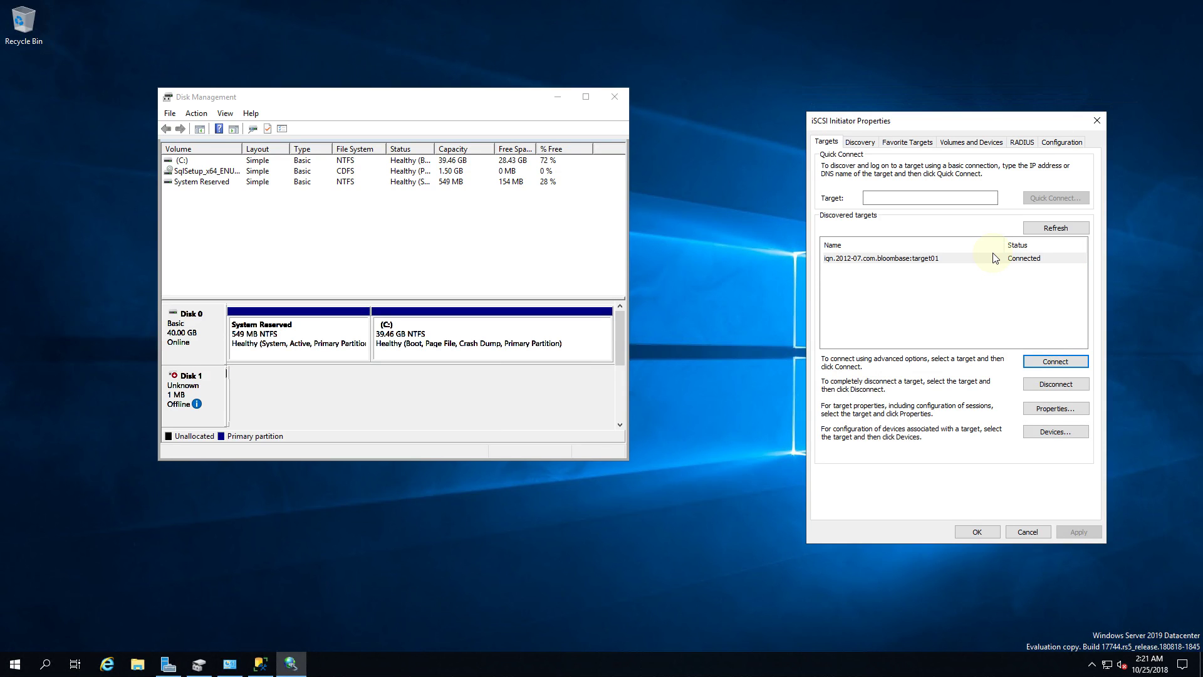
Step: Check the device properties of the new offline 1 MB Disk 1 in Disk Management
right_click(208, 386)
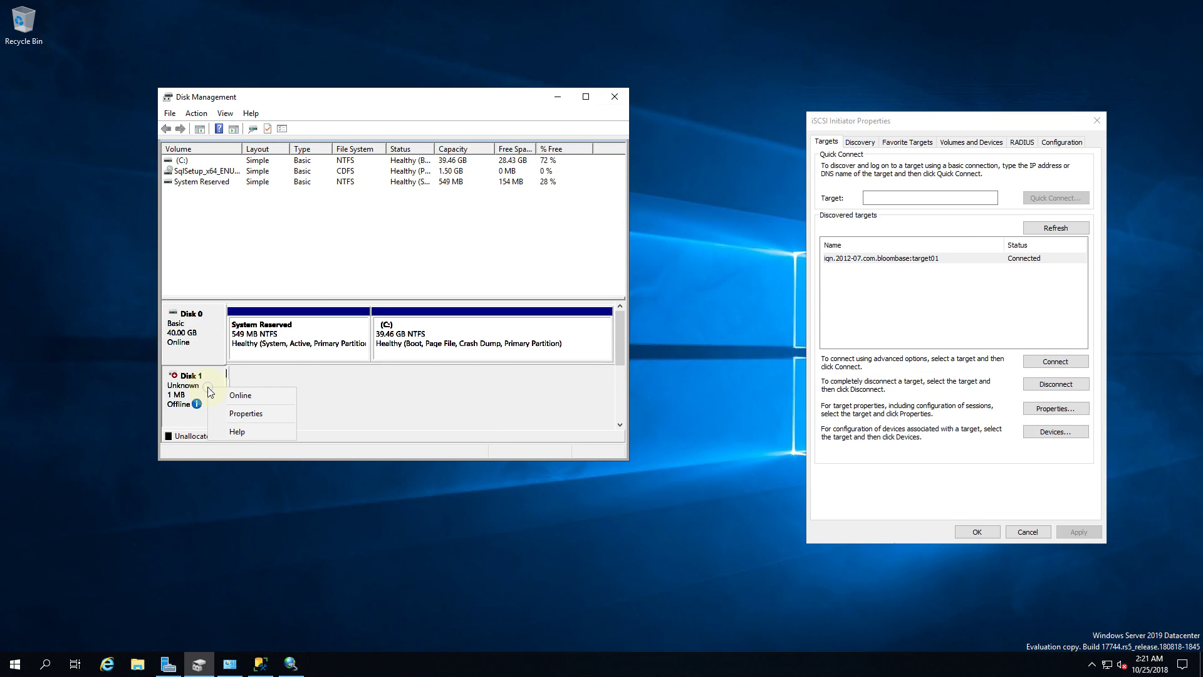
left_click(248, 415)
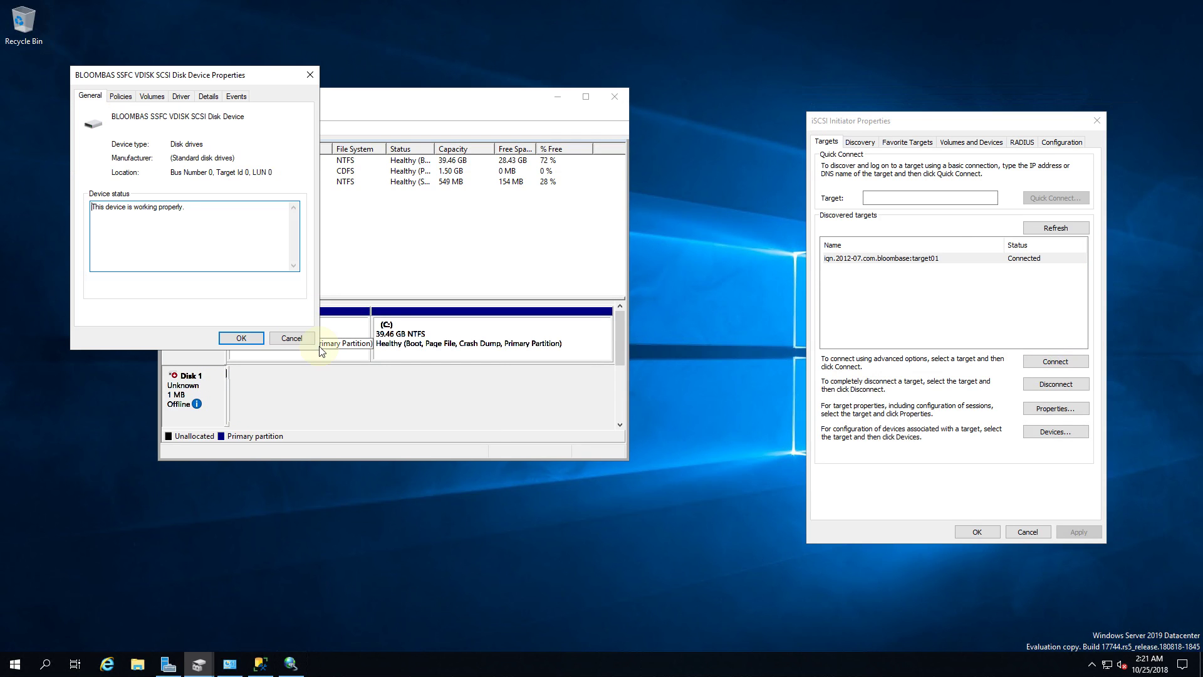
left_click(300, 338)
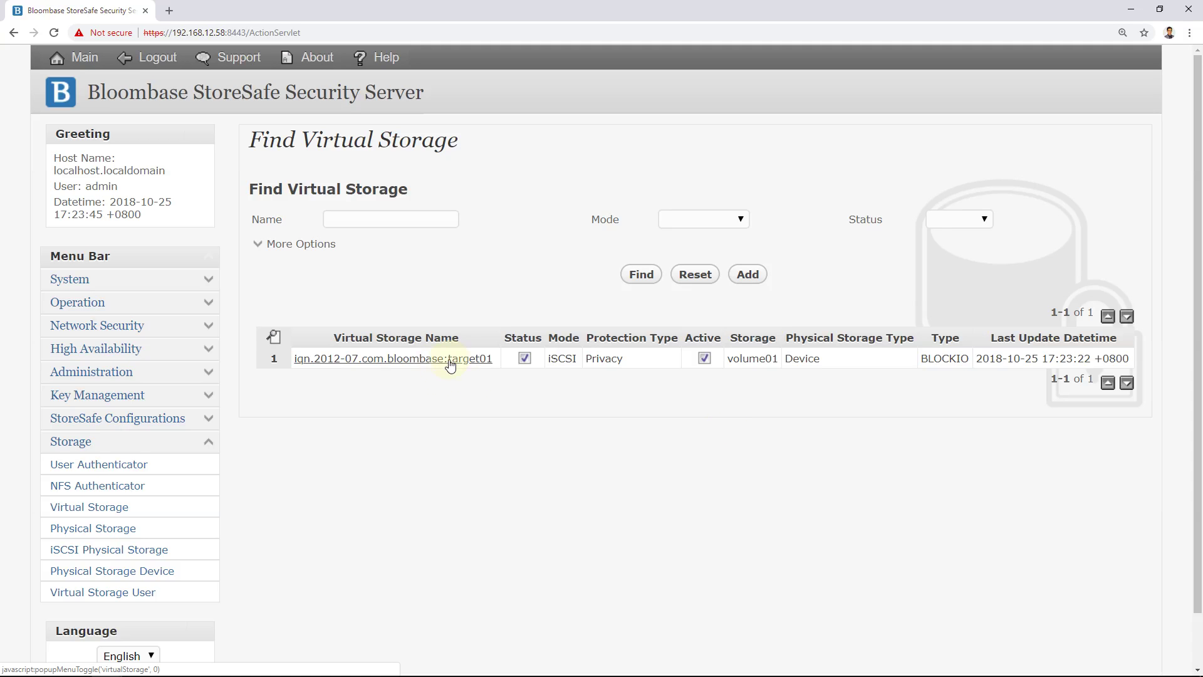
left_click(453, 361)
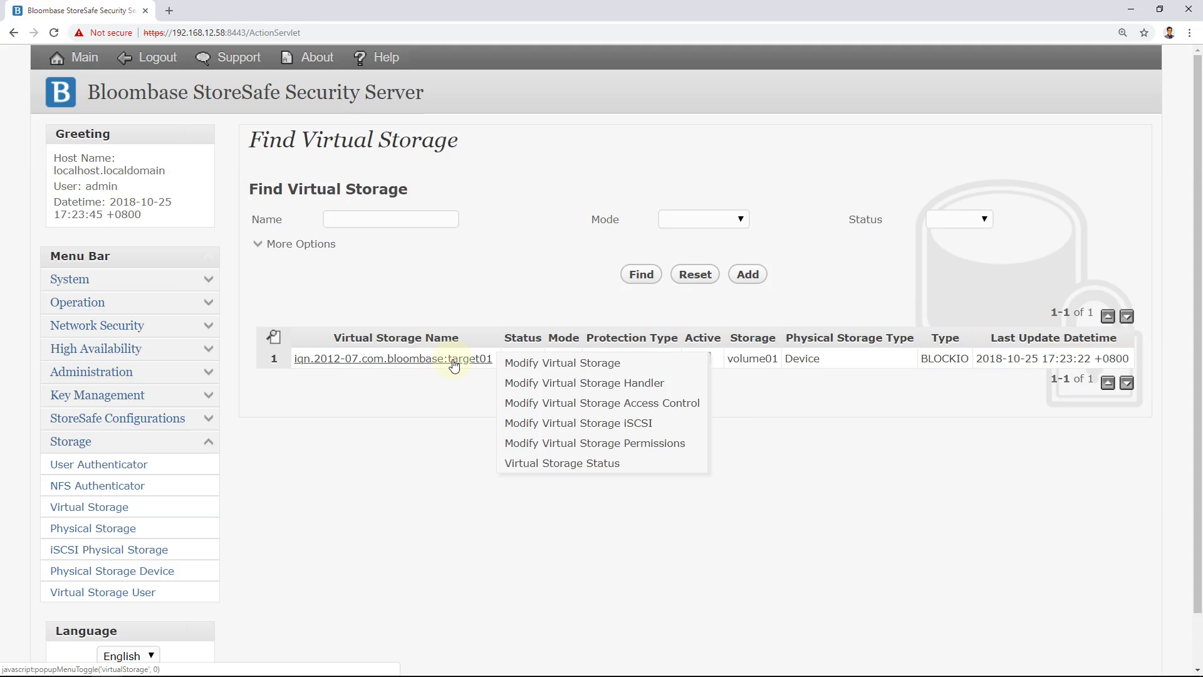
Step: Add the connected Microsoft Windows initiator to target01's allowed initiators and commit the change
left_click(539, 403)
scroll(460, 459, "down", 4)
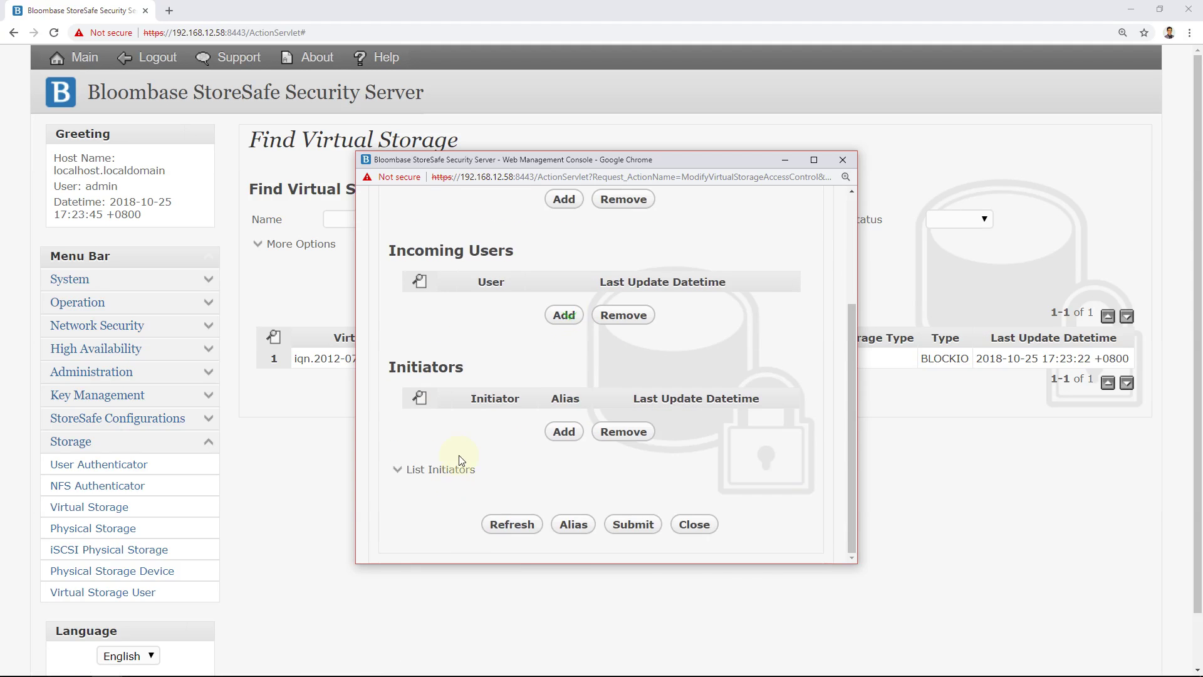
left_click(456, 477)
scroll(457, 474, "down", 1)
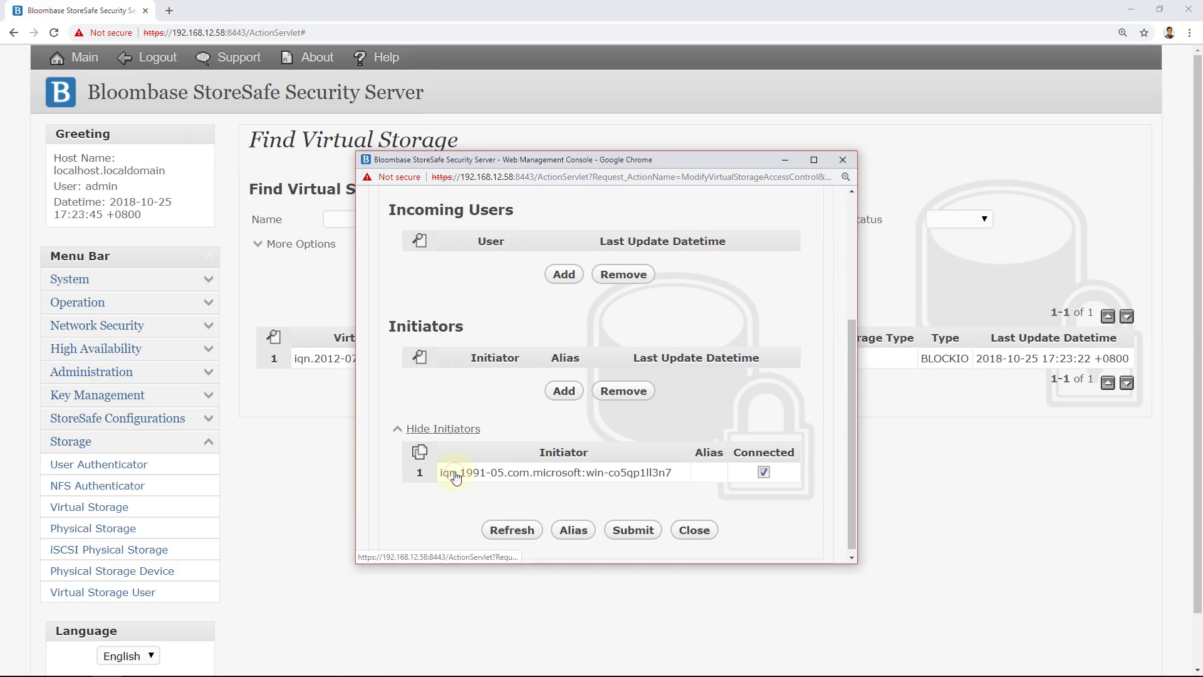
left_click(531, 467)
scroll(530, 470, "down", 5)
scroll(531, 469, "down", 1)
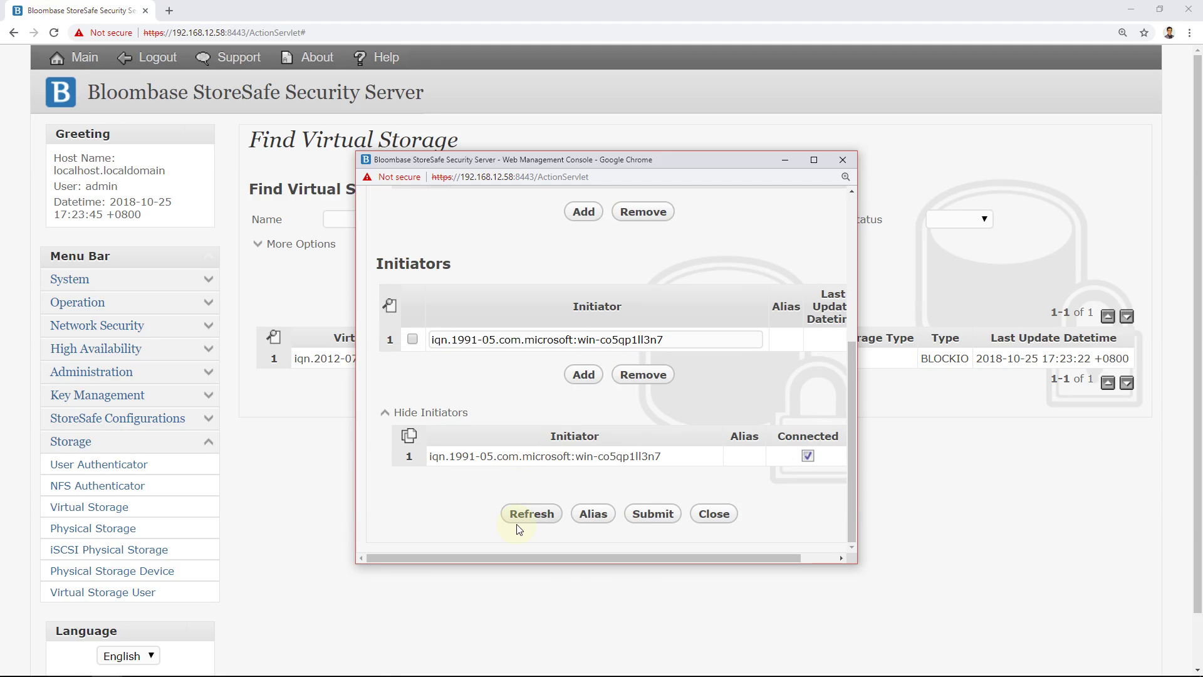
left_click(663, 519)
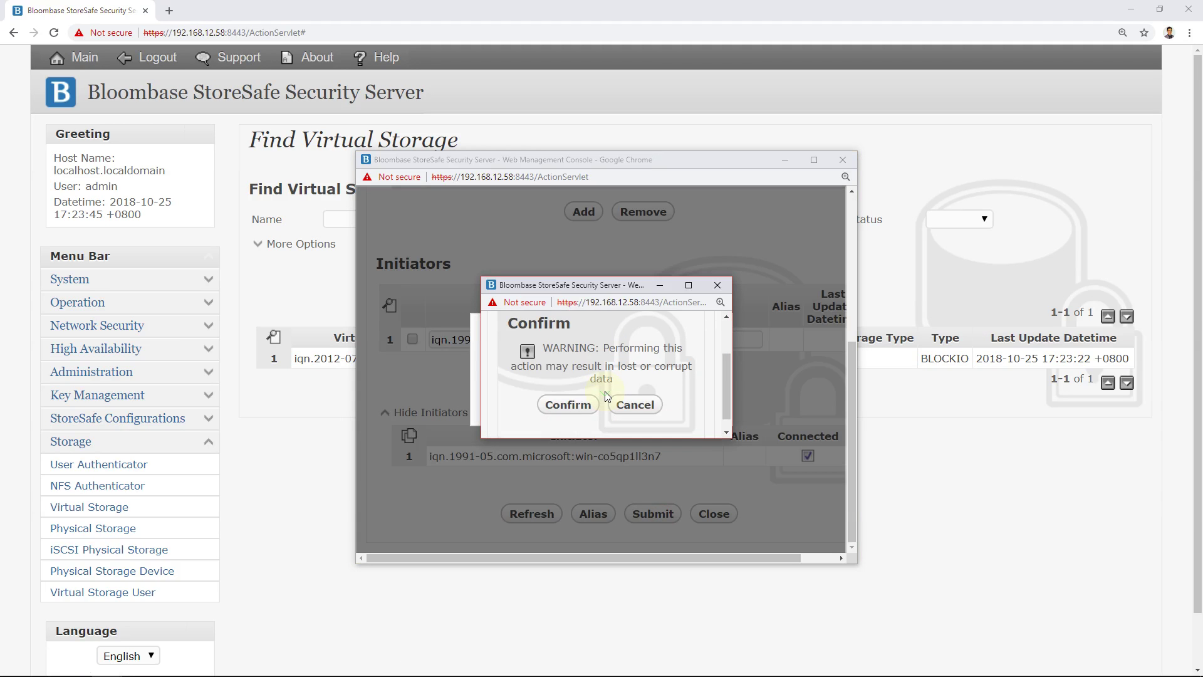
left_click(568, 405)
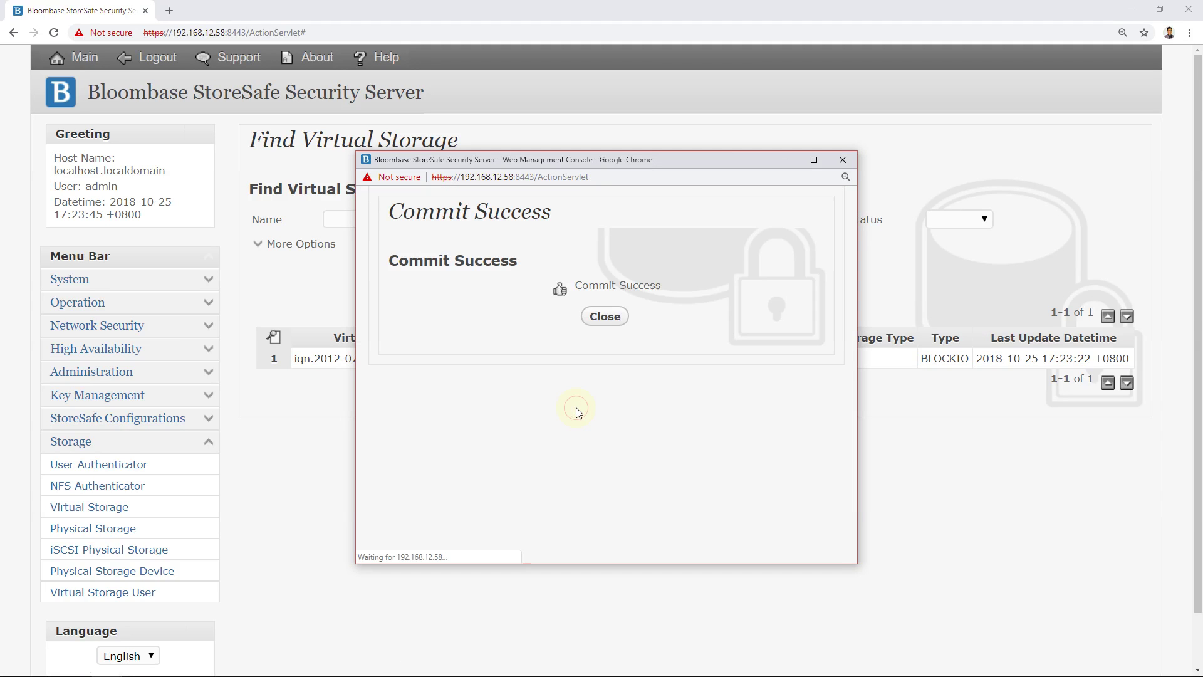
left_click(612, 324)
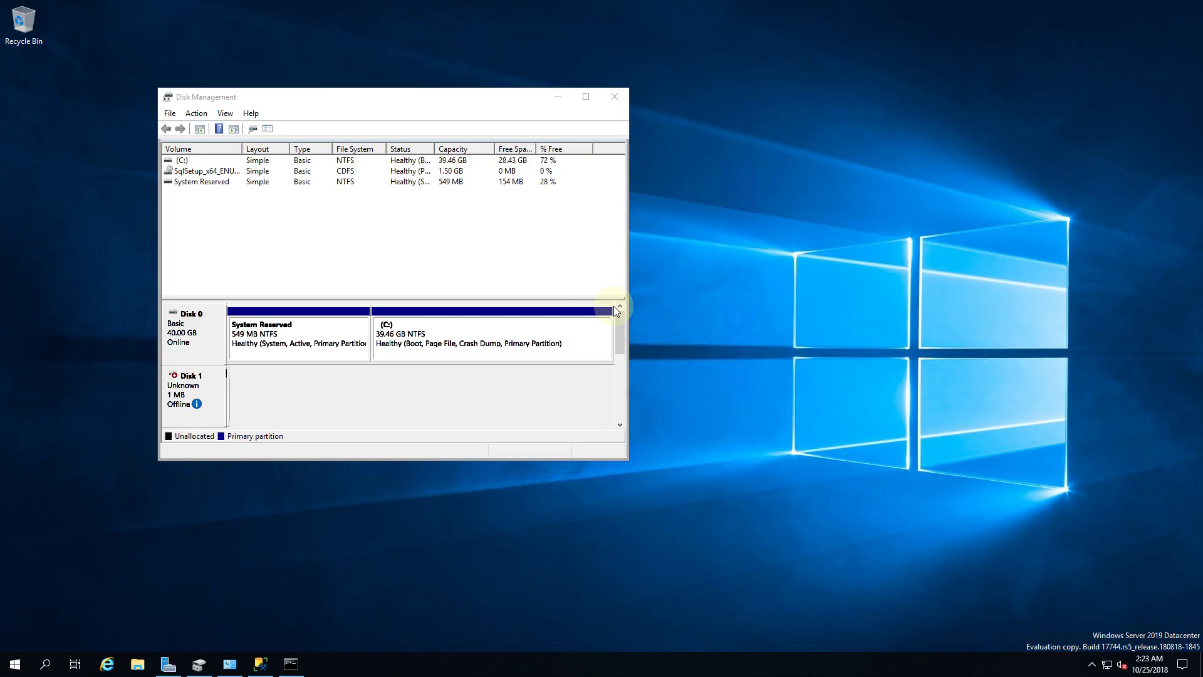
Step: Review the new 10 GB Disk 2's properties, including volume and capacity information
left_click_drag(621, 327, 621, 344)
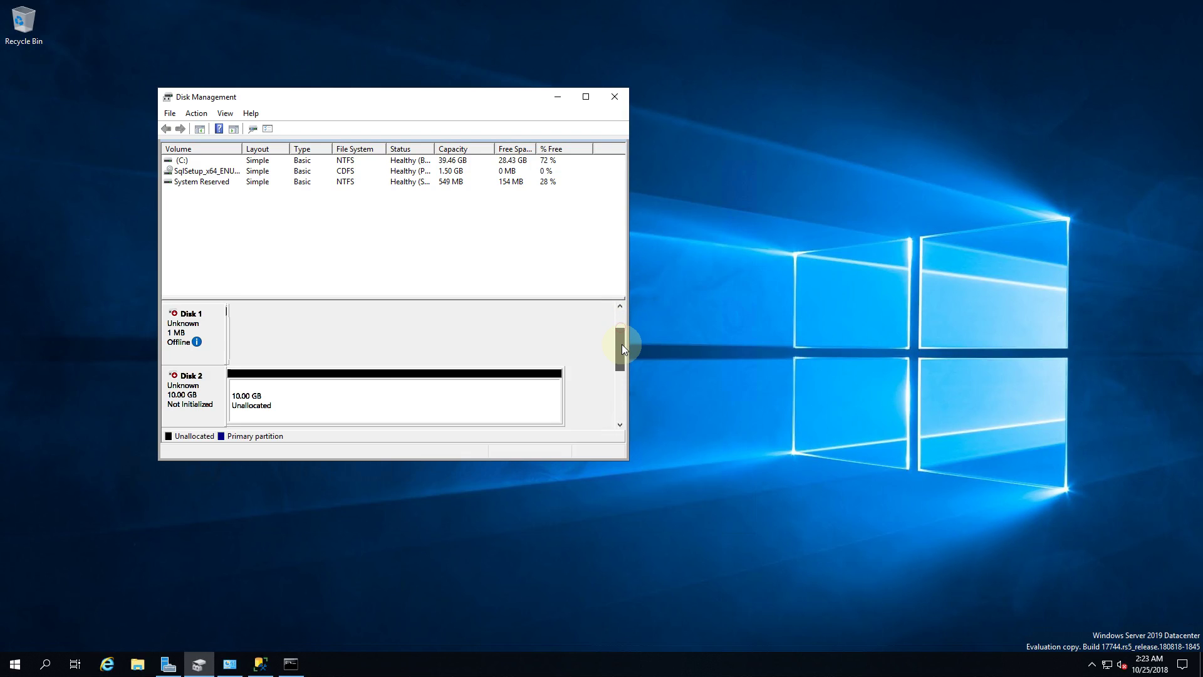
left_click(198, 408)
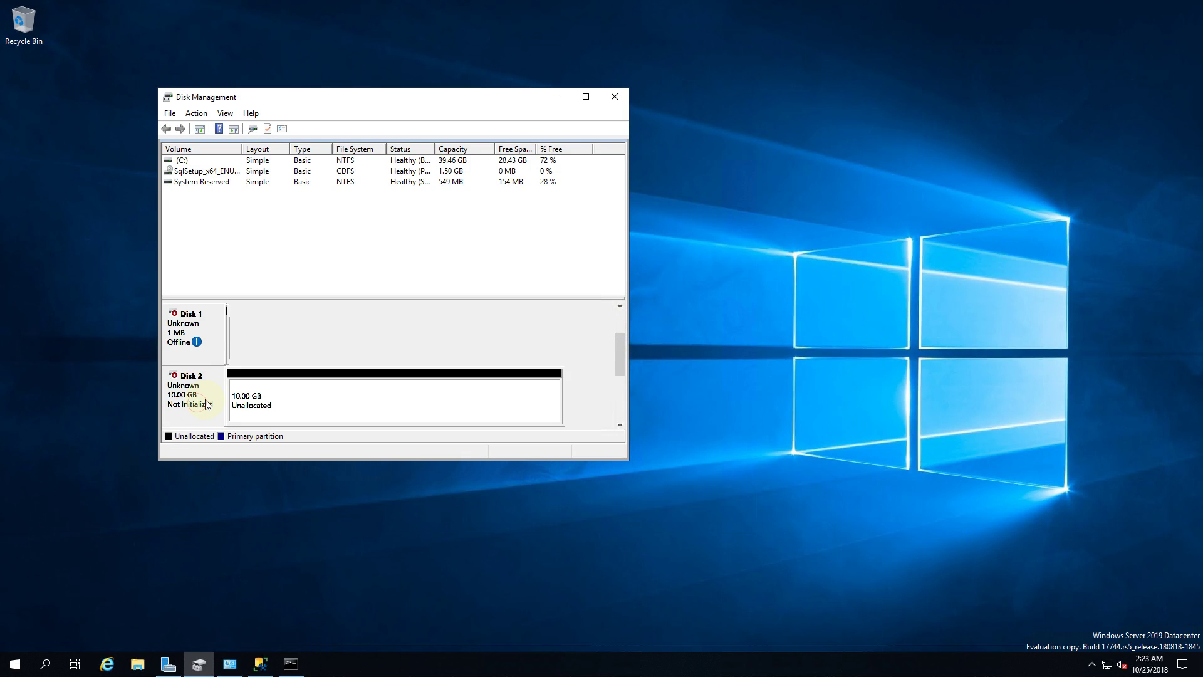
right_click(209, 405)
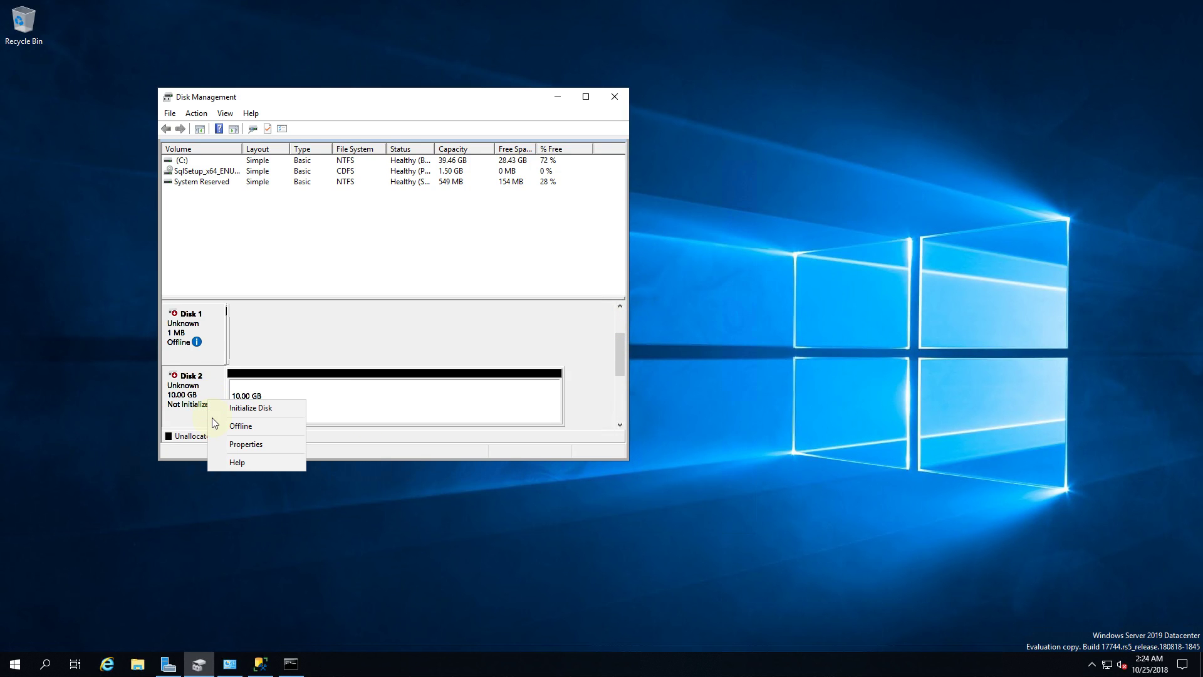
left_click(240, 447)
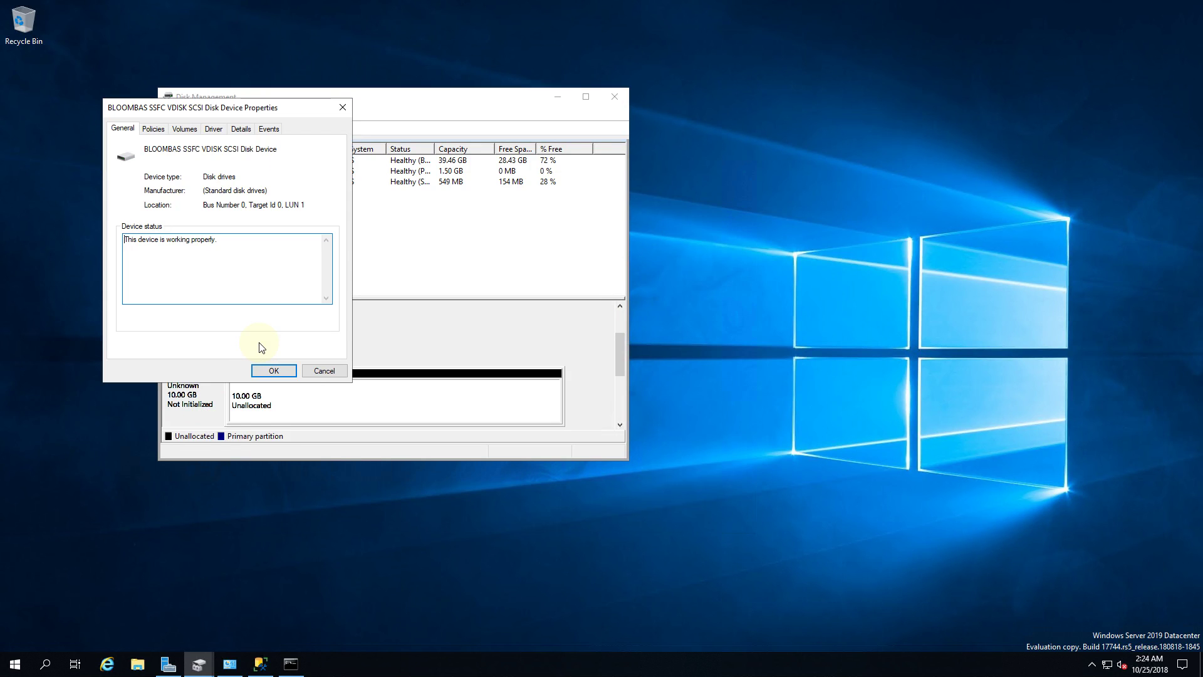
left_click(185, 129)
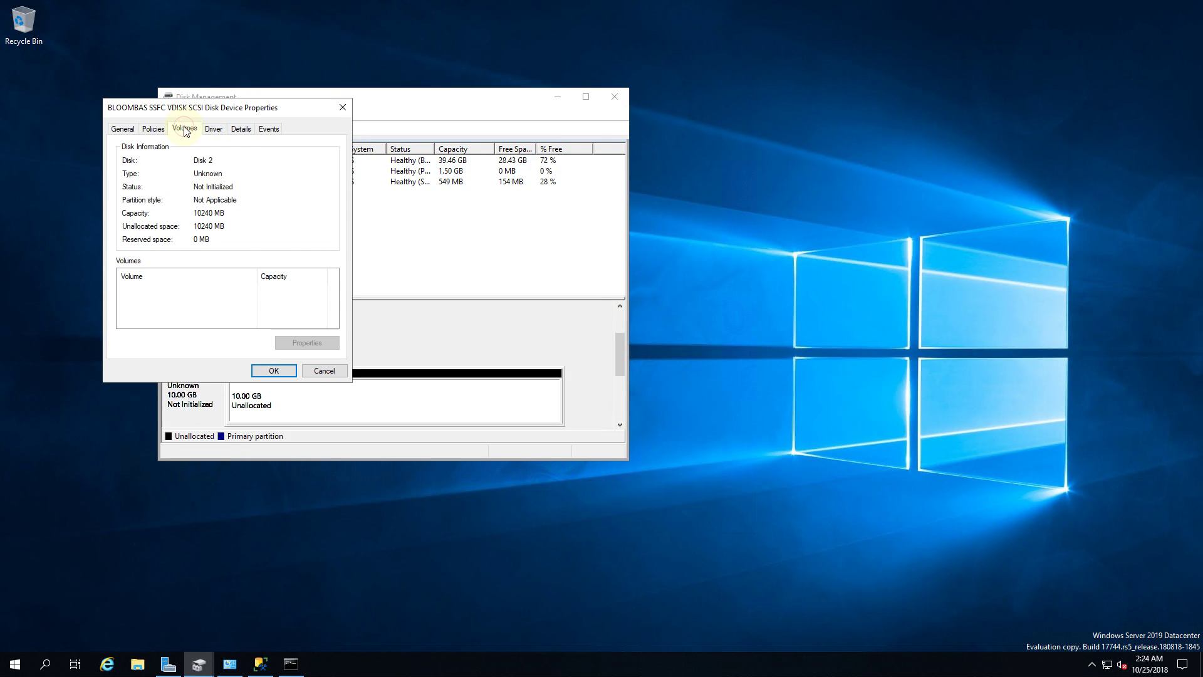
left_click(329, 371)
Step: Initialize Disk 2 with the GPT partition style
right_click(209, 390)
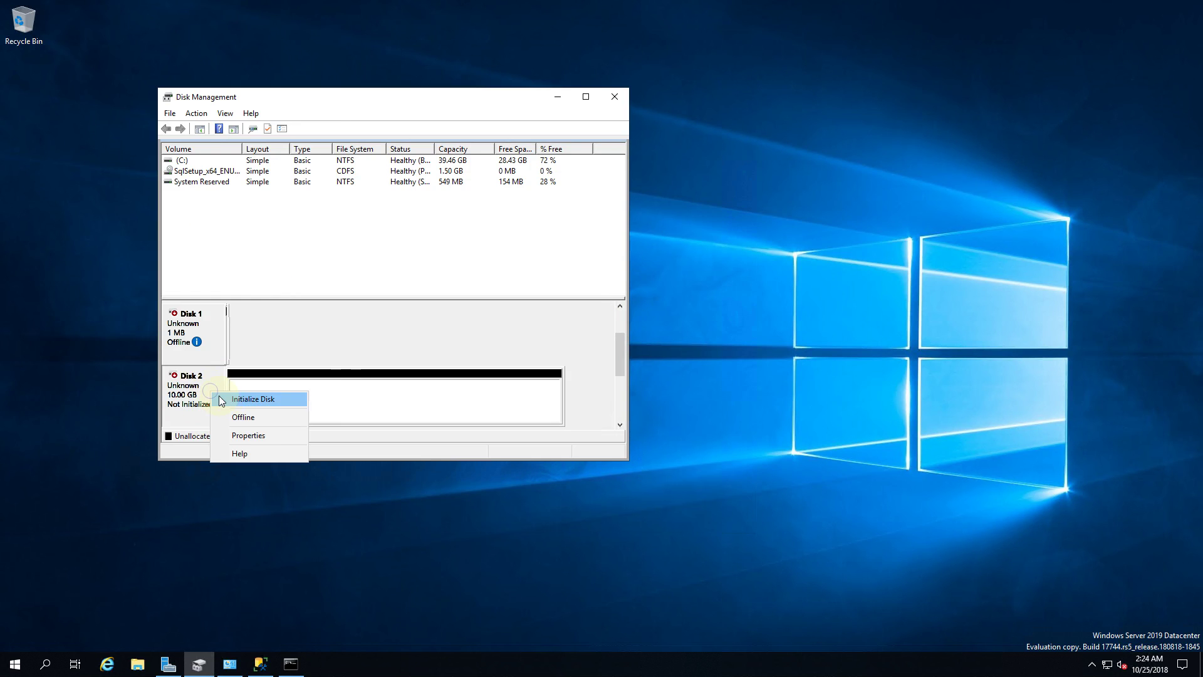
left_click(231, 401)
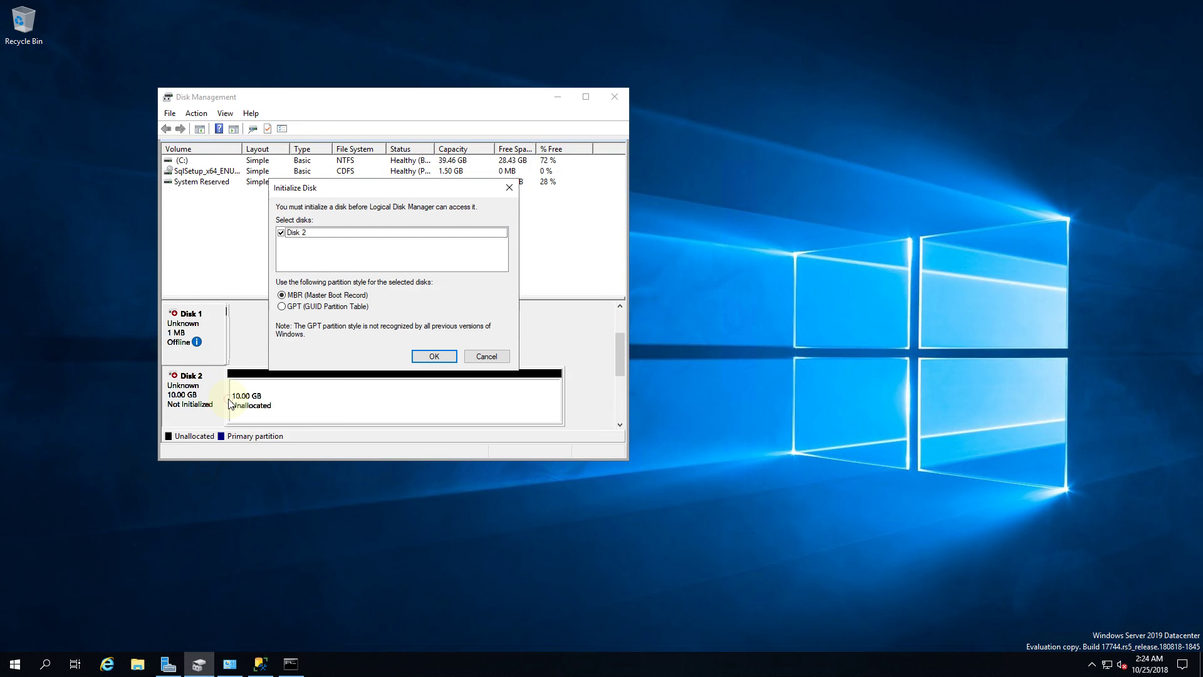
left_click(330, 306)
left_click(439, 353)
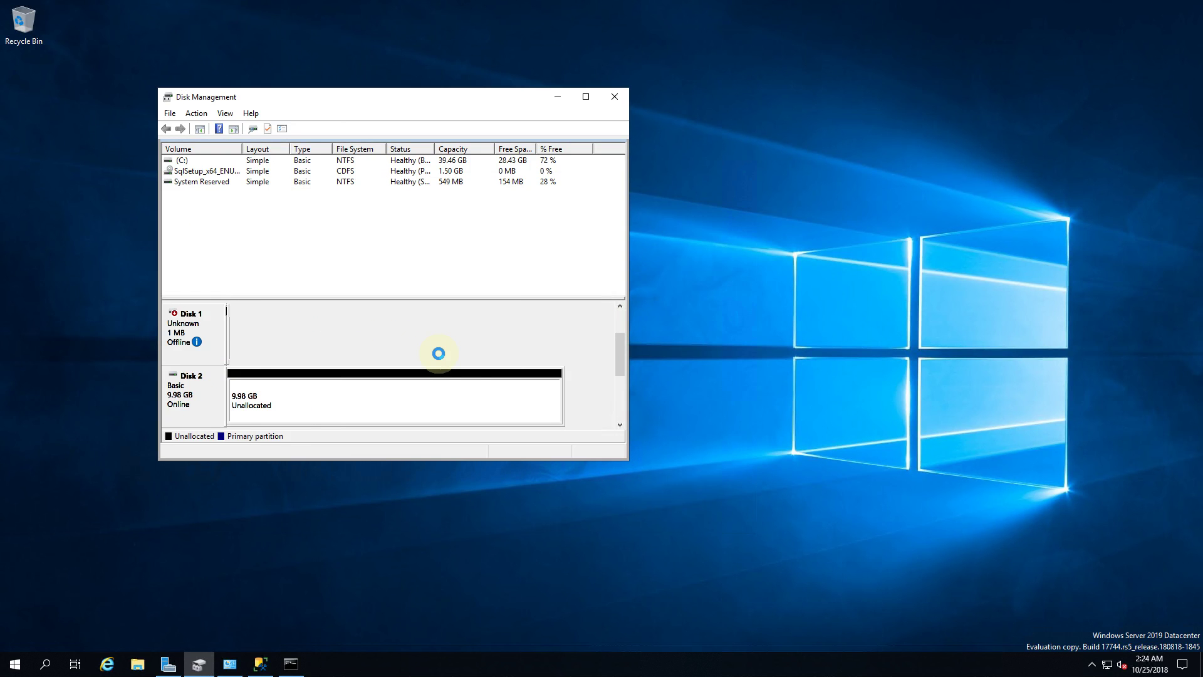
left_click(280, 401)
Step: Create a full-size ReFS simple volume on drive E labelled 'Encrypted Volume'
right_click(280, 401)
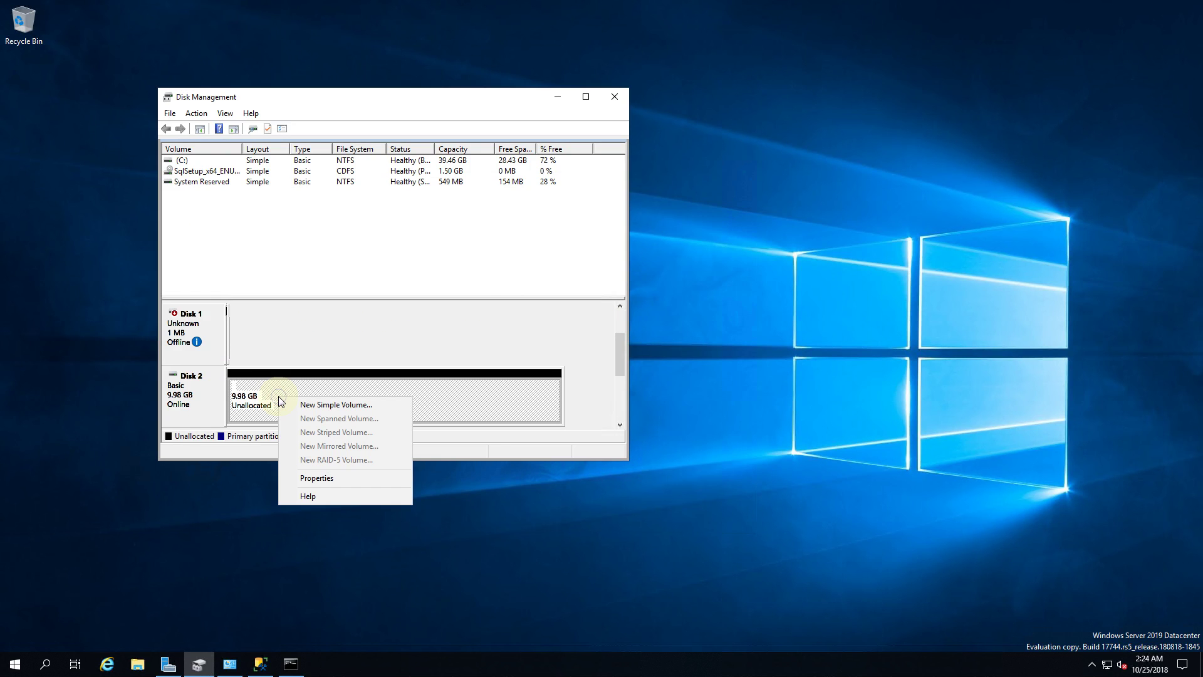
left_click(309, 403)
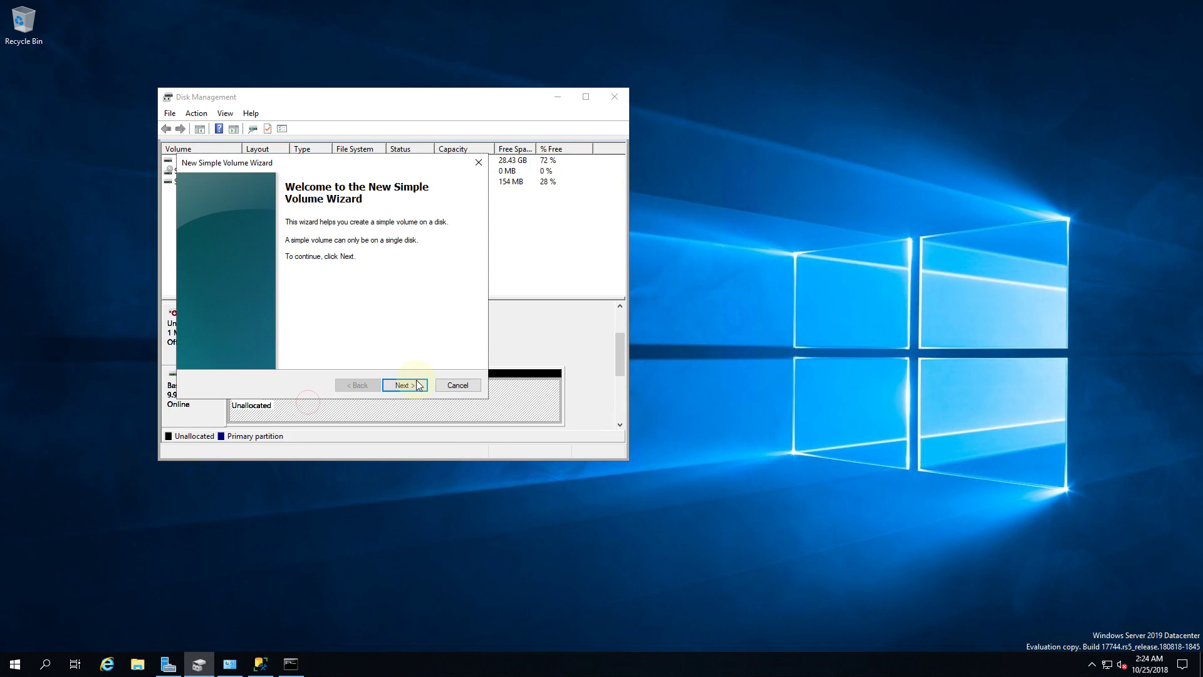
left_click(423, 390)
left_click(425, 390)
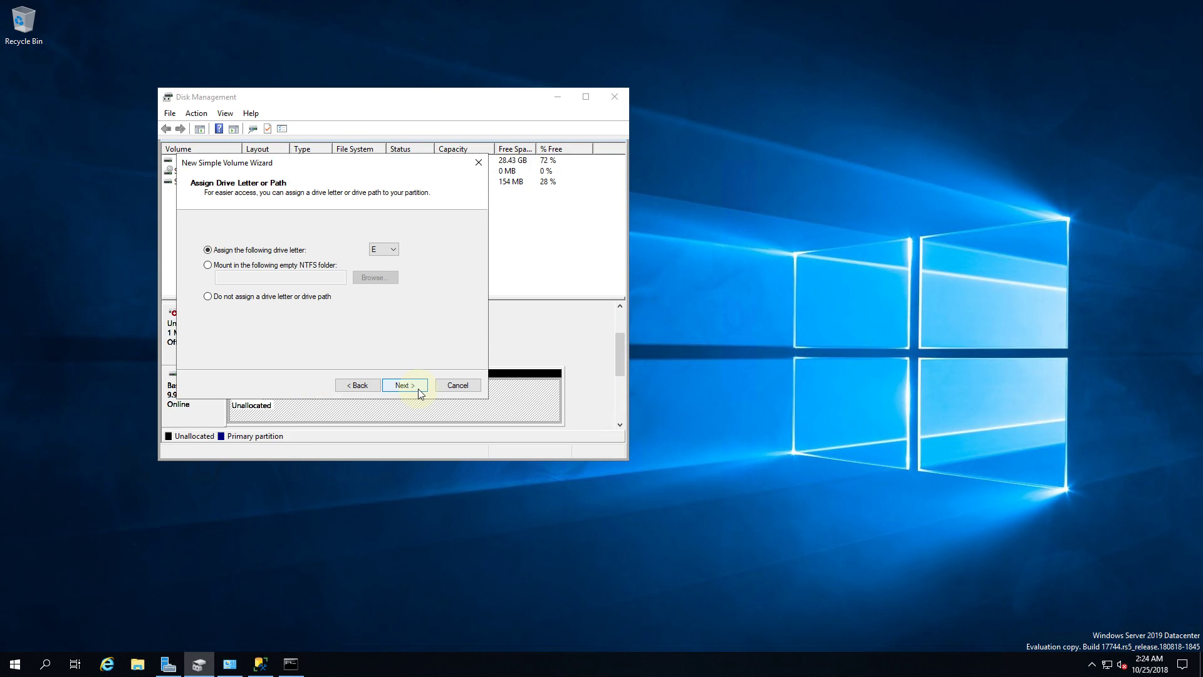
left_click(419, 390)
left_click(379, 279)
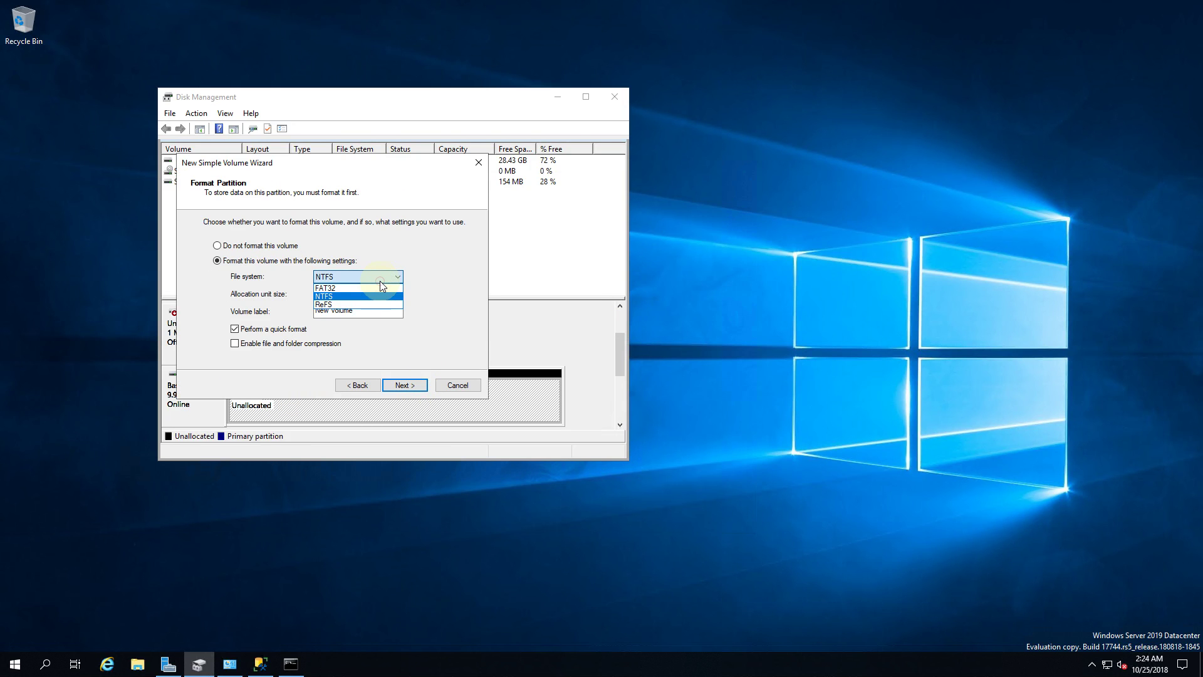
left_click(387, 305)
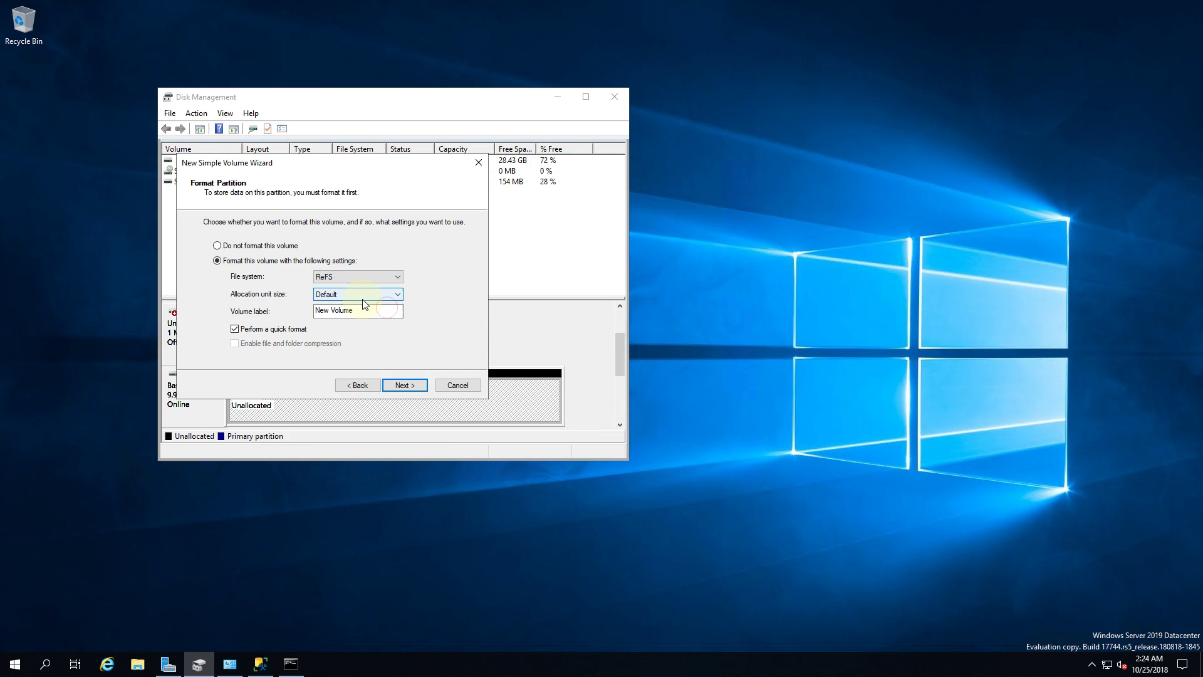
left_click_drag(331, 310, 297, 310)
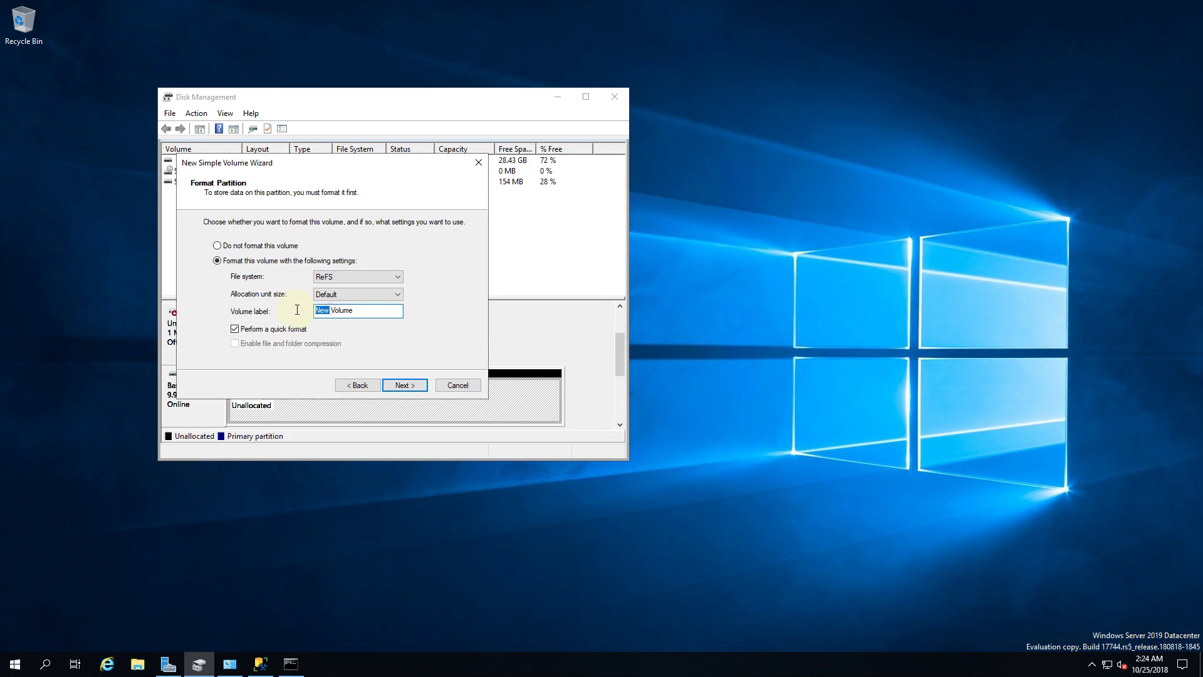
type("Encrypted")
left_click(414, 384)
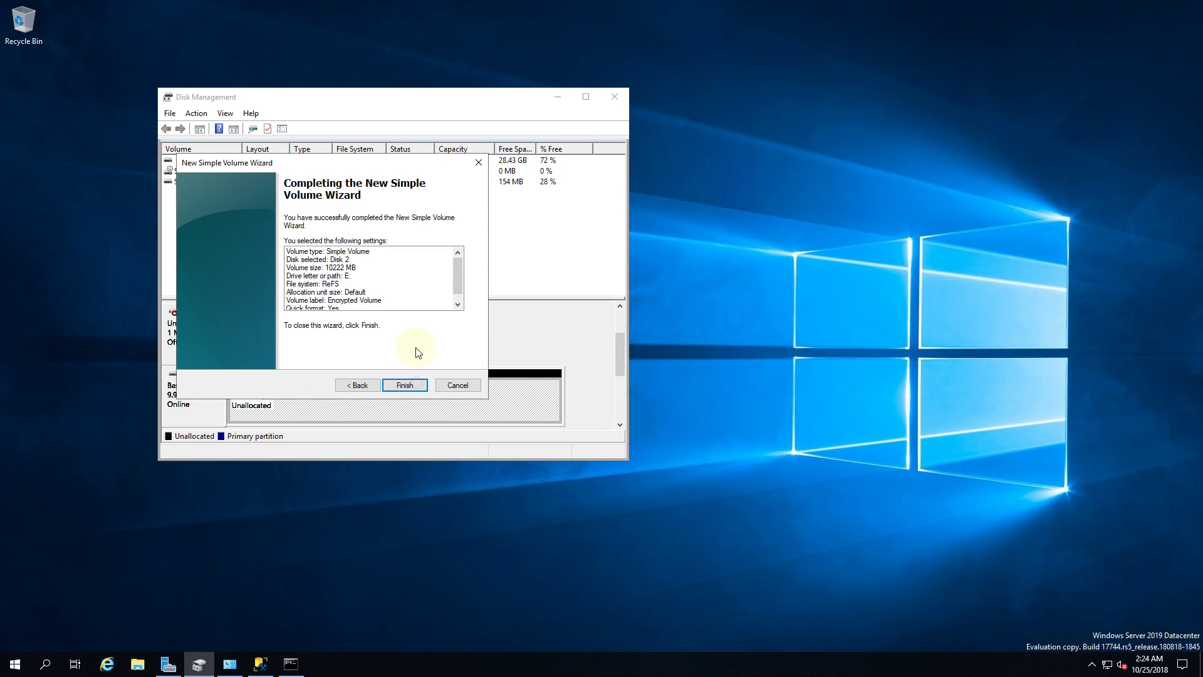
left_click(417, 386)
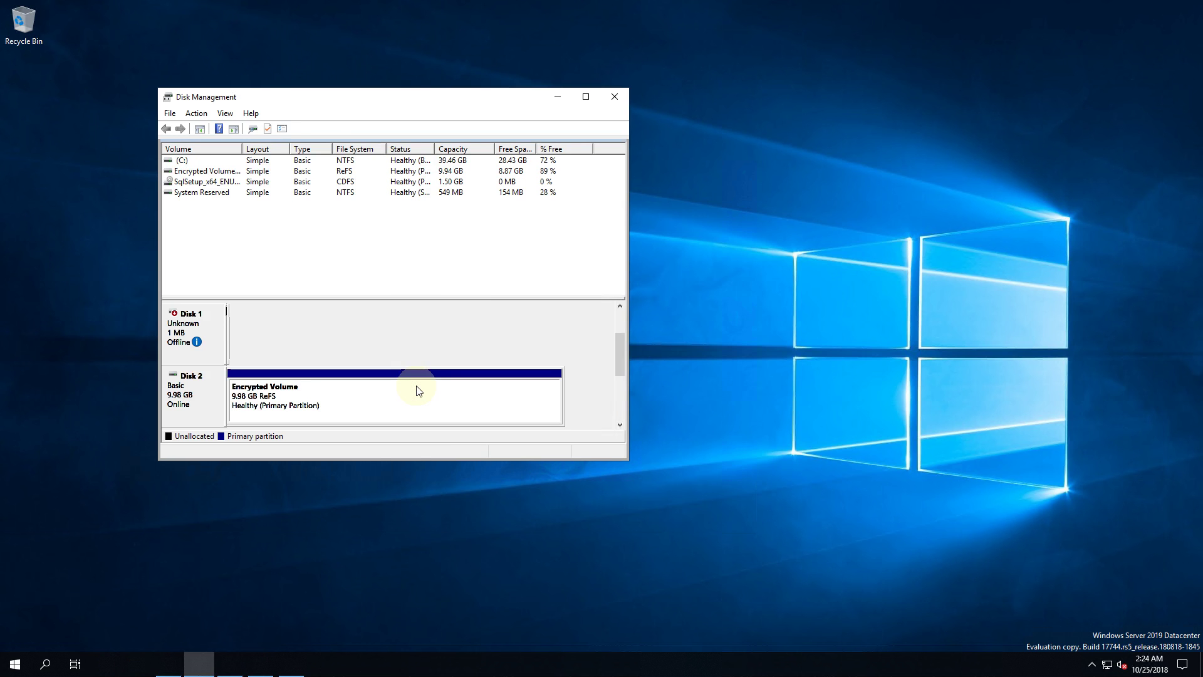
Step: Open File Explorer and check that Encrypted Volume (E:) is still empty
left_click(134, 666)
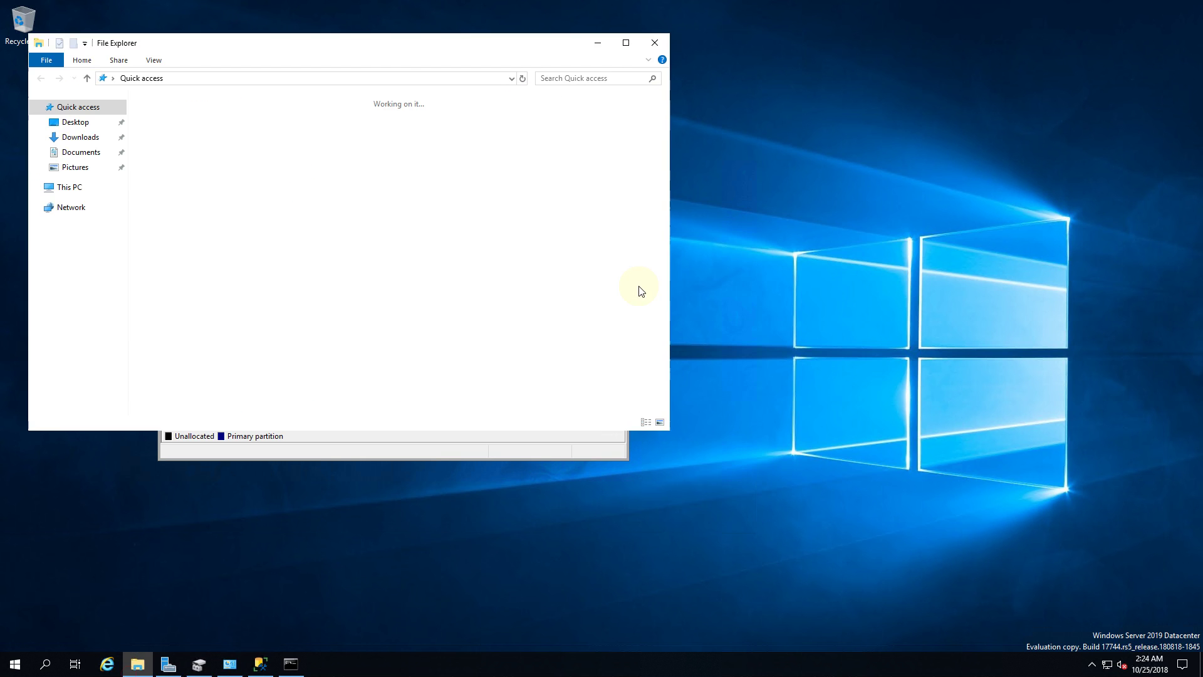
left_click(69, 190)
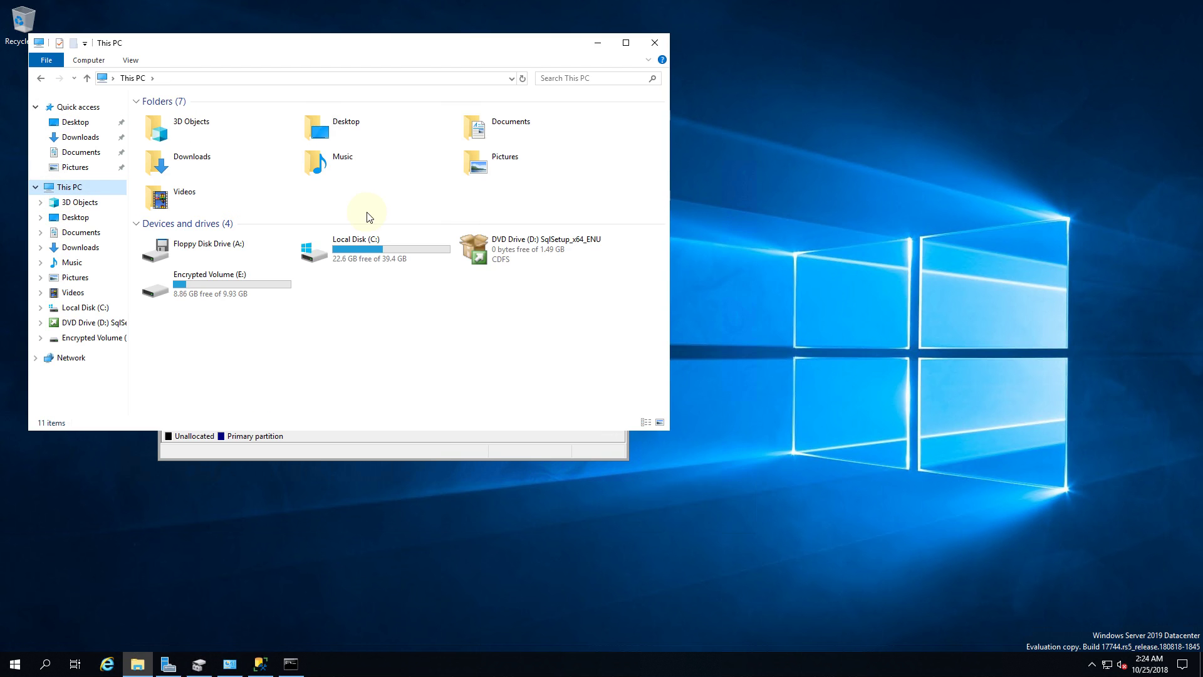
left_click(237, 293)
double_click(236, 291)
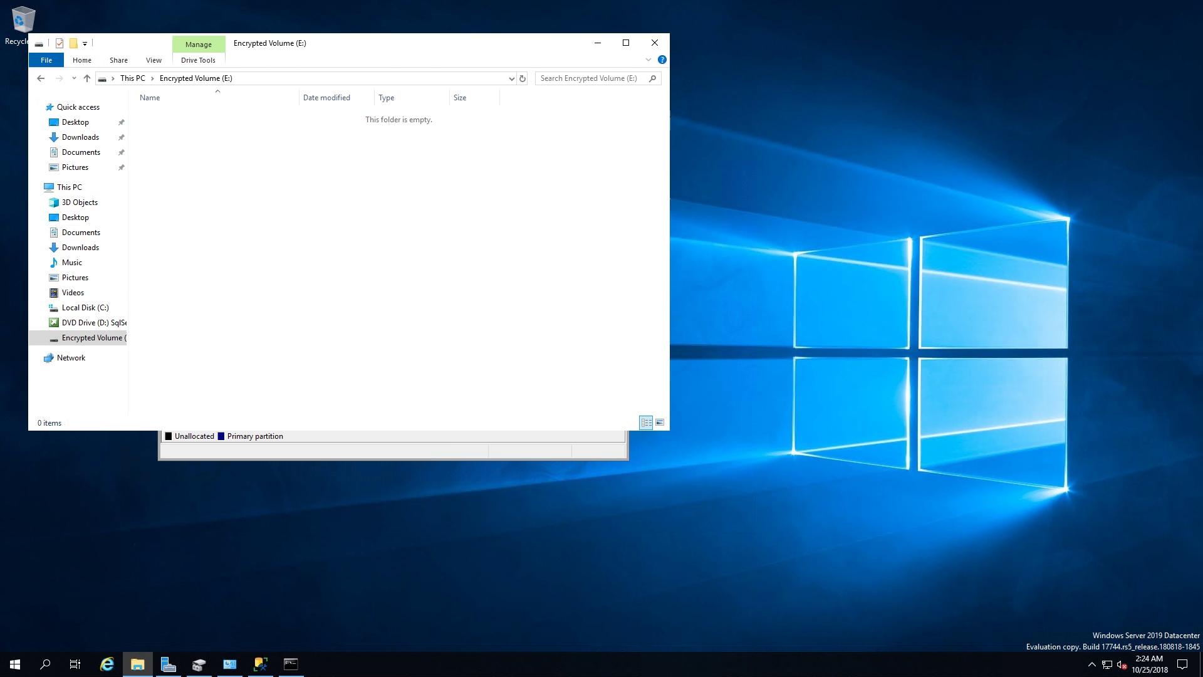
key("alt+Left")
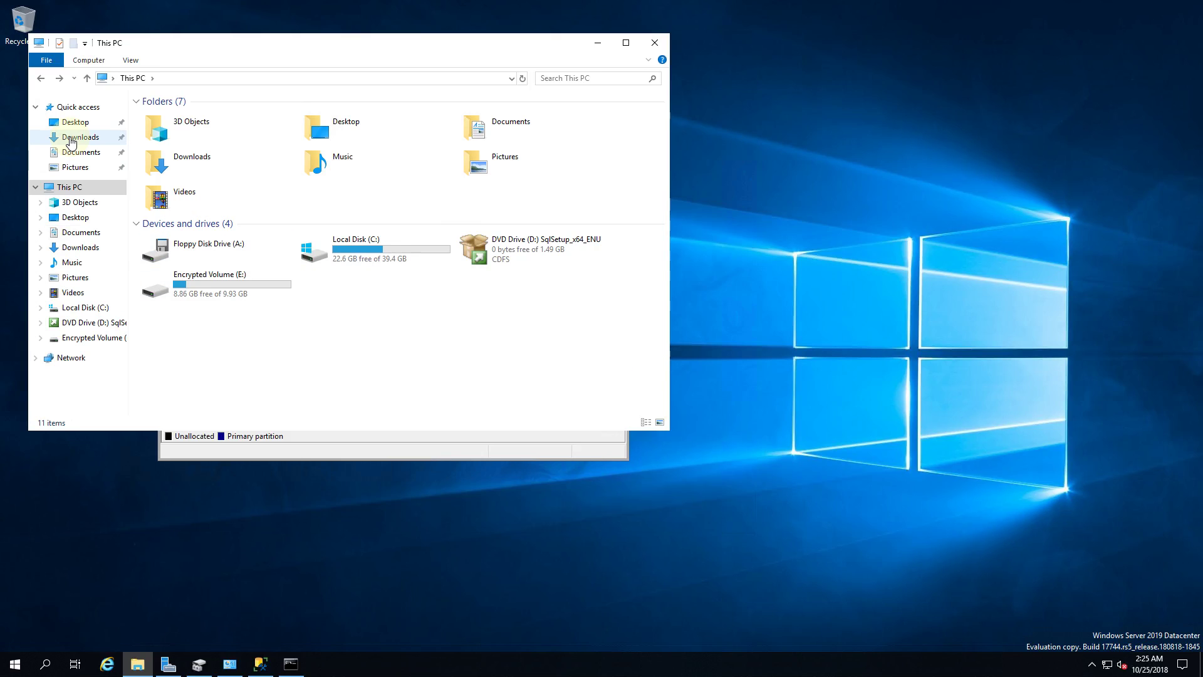
Step: In Downloads, start Extract All on the AdventureWorks2012_Database.zip archive
left_click(71, 139)
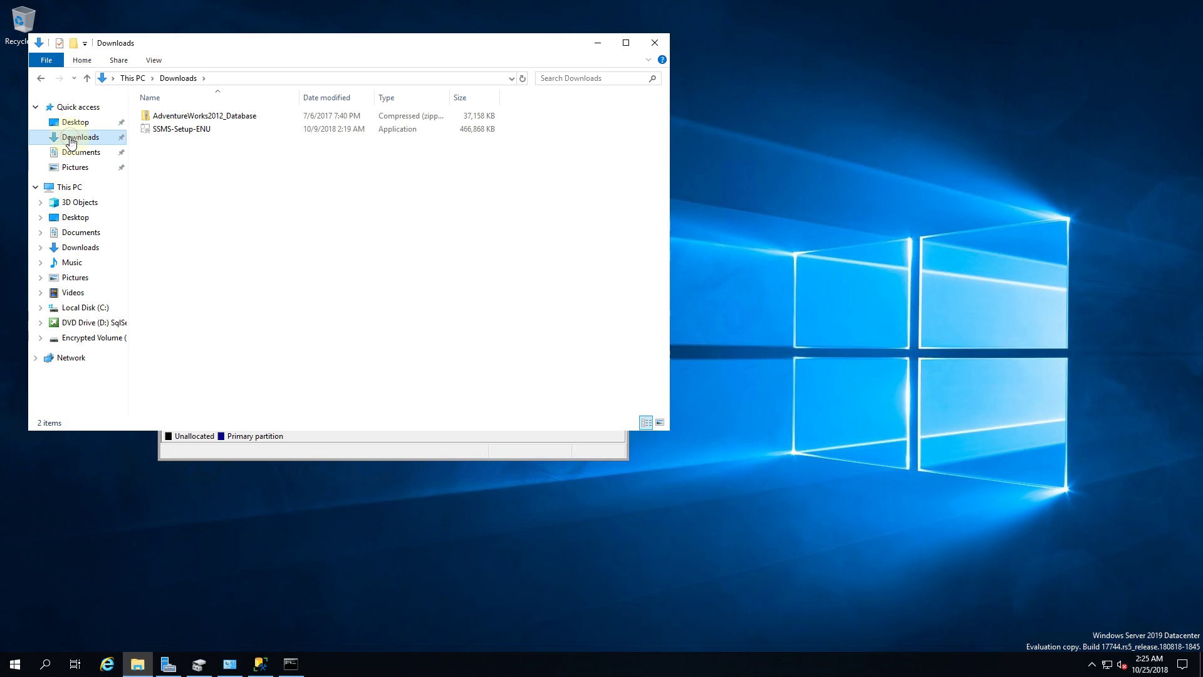
left_click(244, 116)
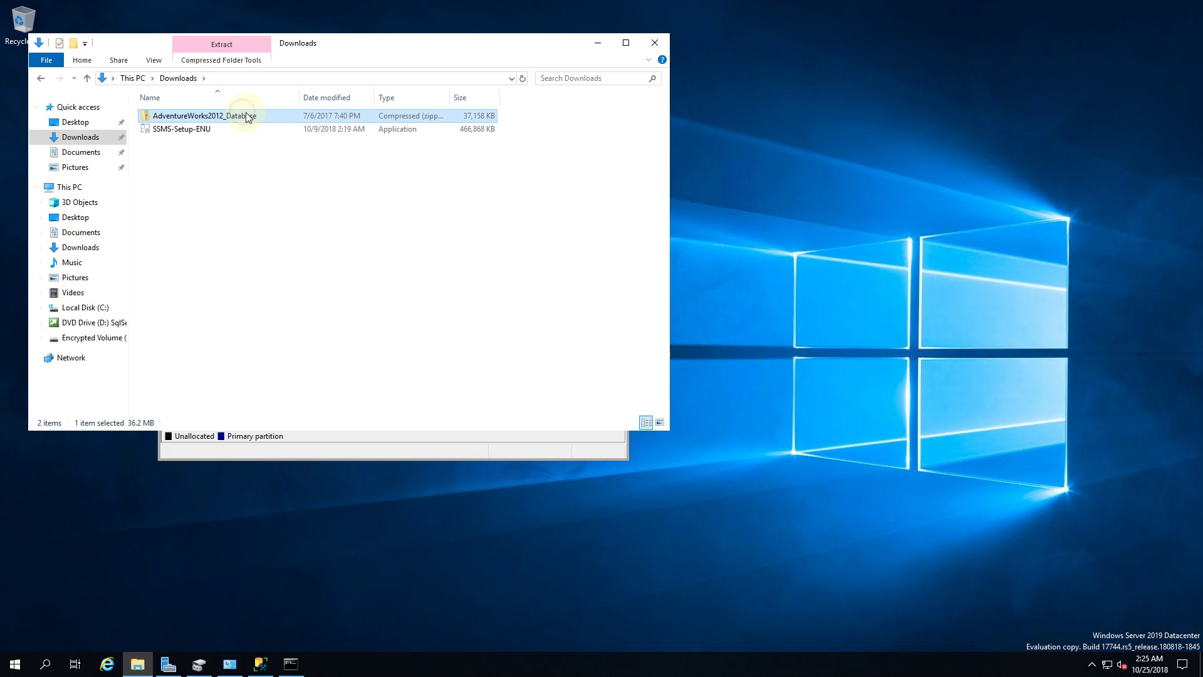
right_click(253, 120)
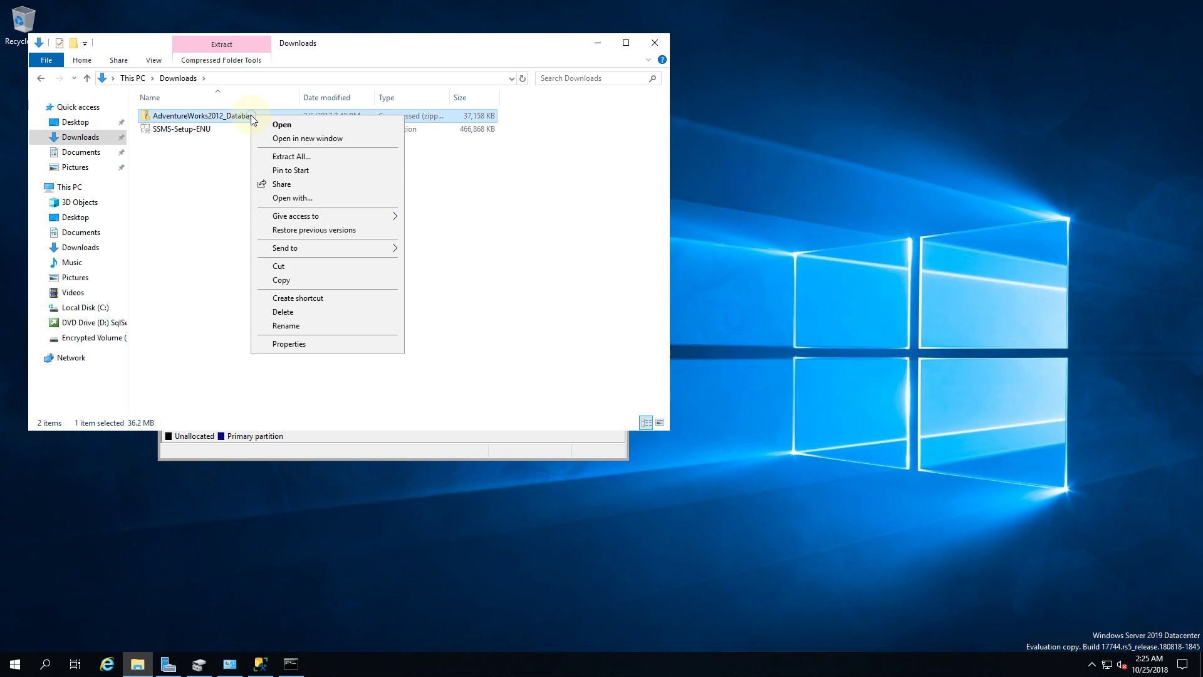
left_click(309, 156)
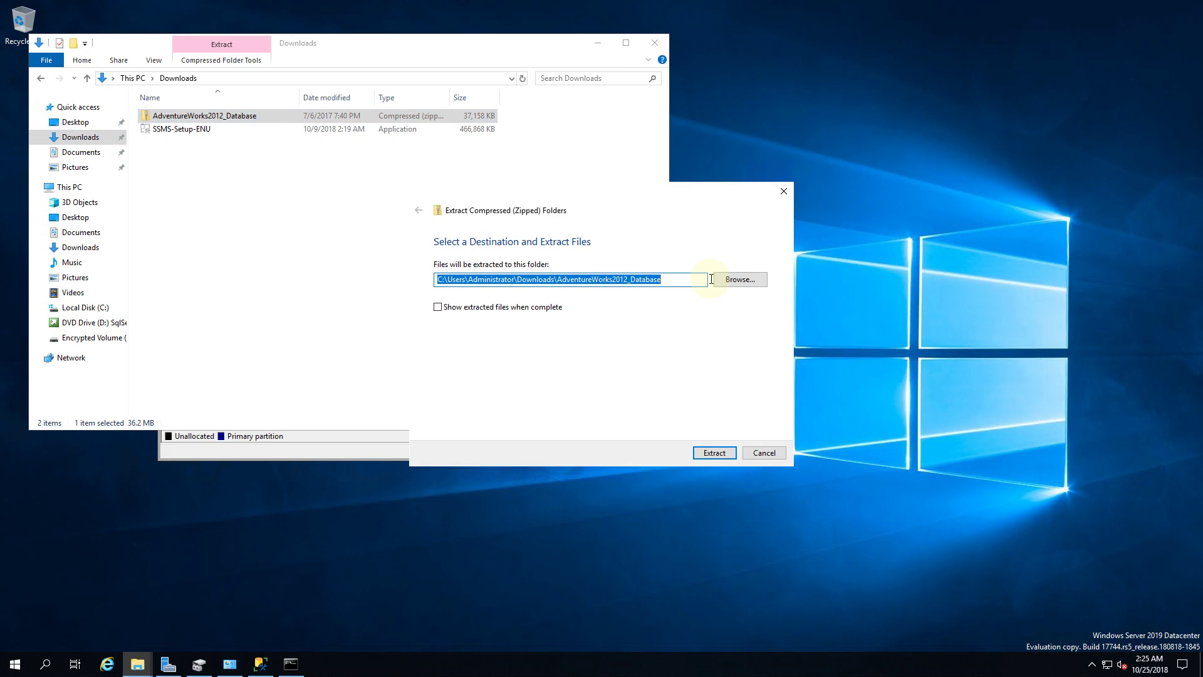
Step: Set E:\ as the destination and extract the AdventureWorks2012_Database archive there
left_click(740, 279)
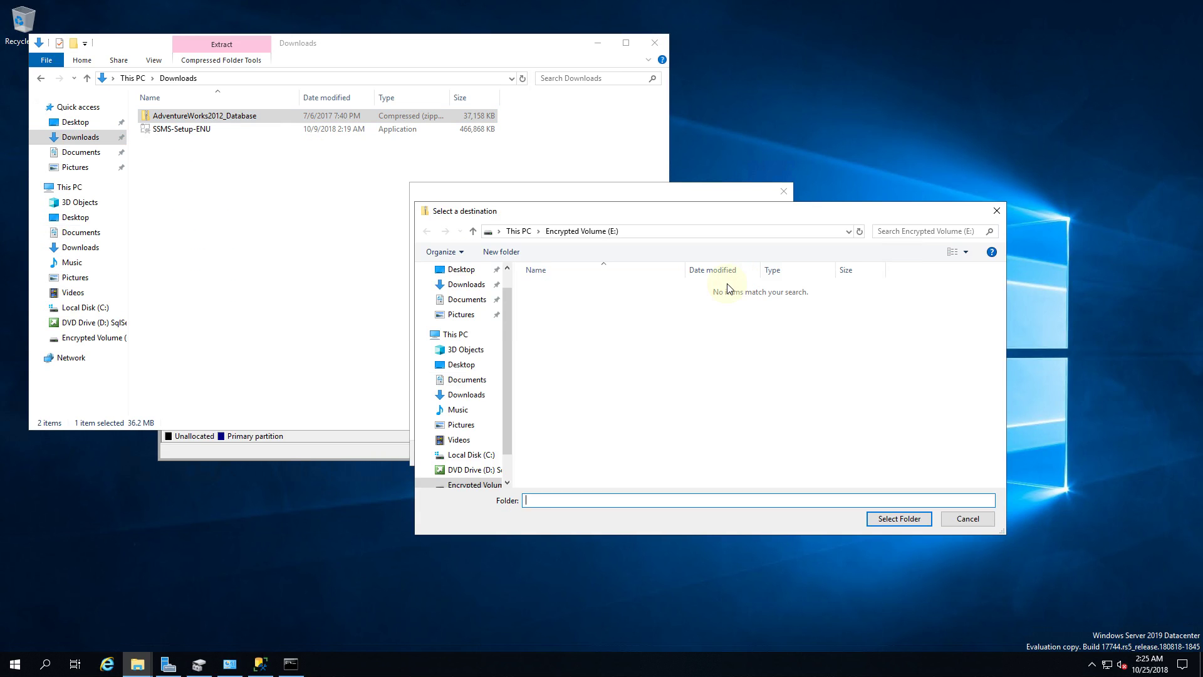
scroll(480, 313, "up", 1)
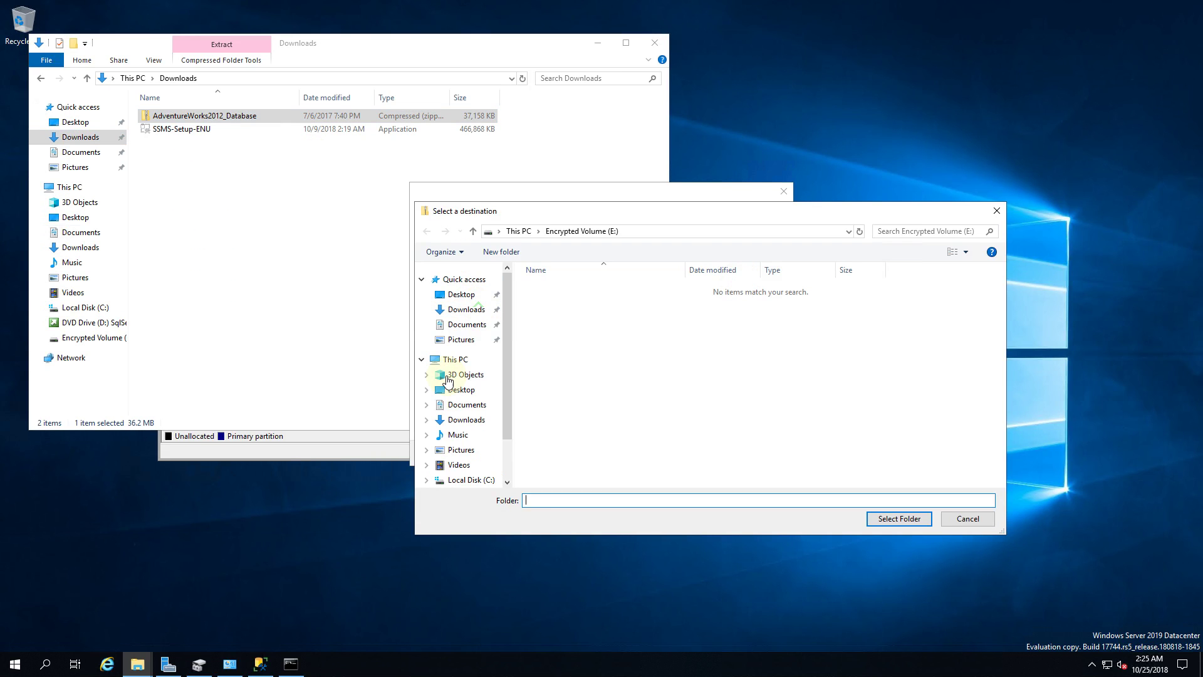
left_click(464, 359)
left_click(619, 453)
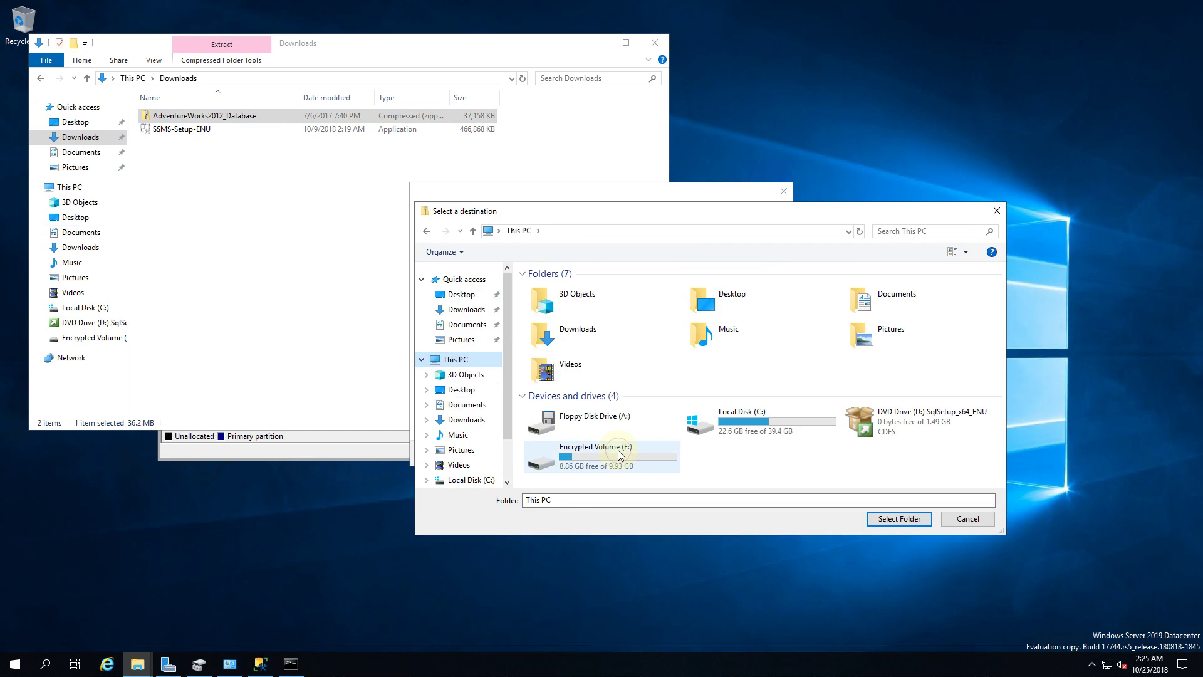
left_click(619, 454)
double_click(677, 461)
left_click(902, 520)
left_click(717, 454)
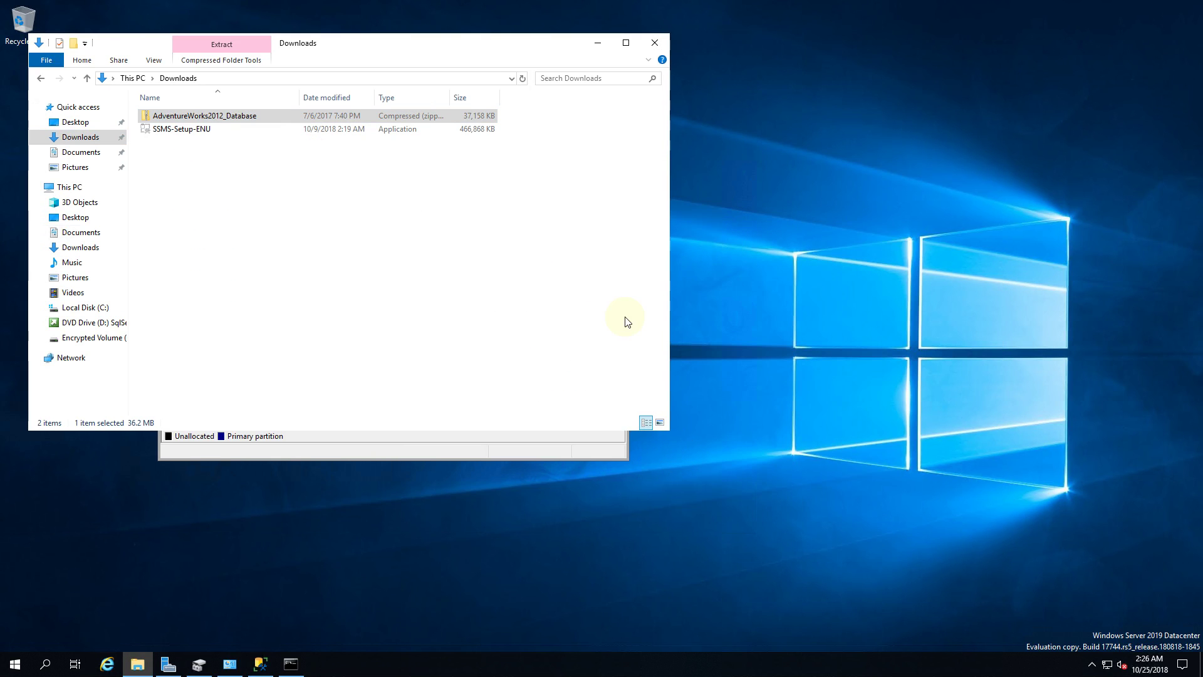
Step: Open Encrypted Volume (E:) to view the extracted AdventureWorks2012_Data and log files
left_click(41, 78)
double_click(242, 292)
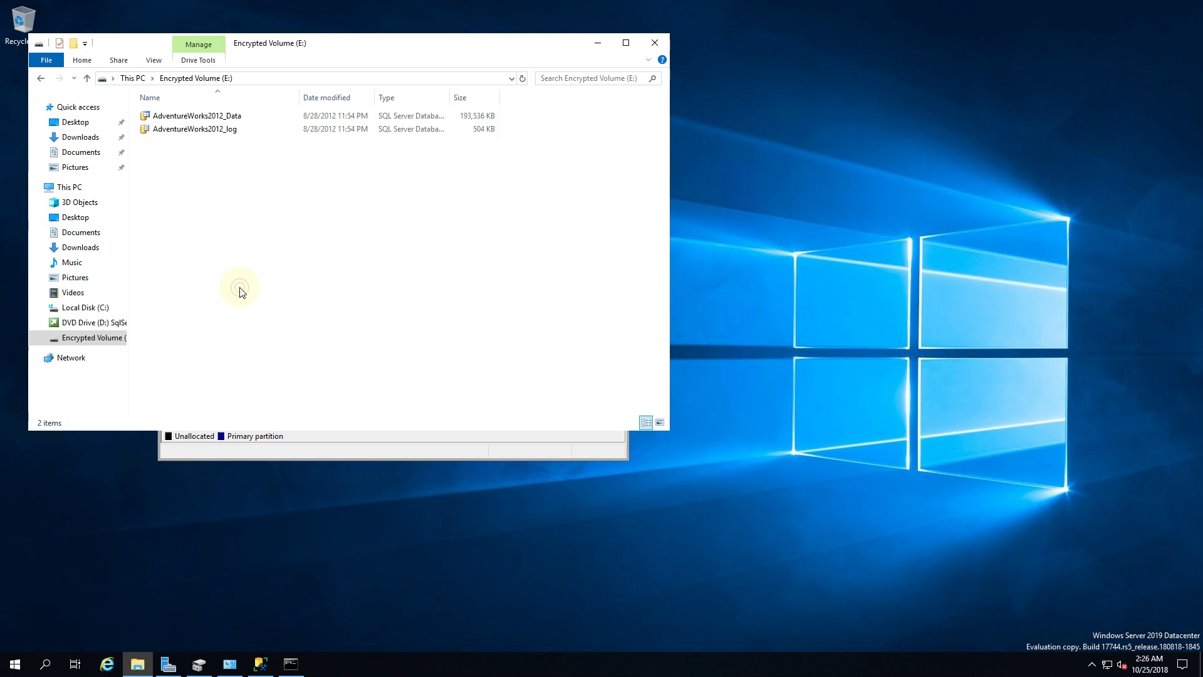
left_click(249, 115)
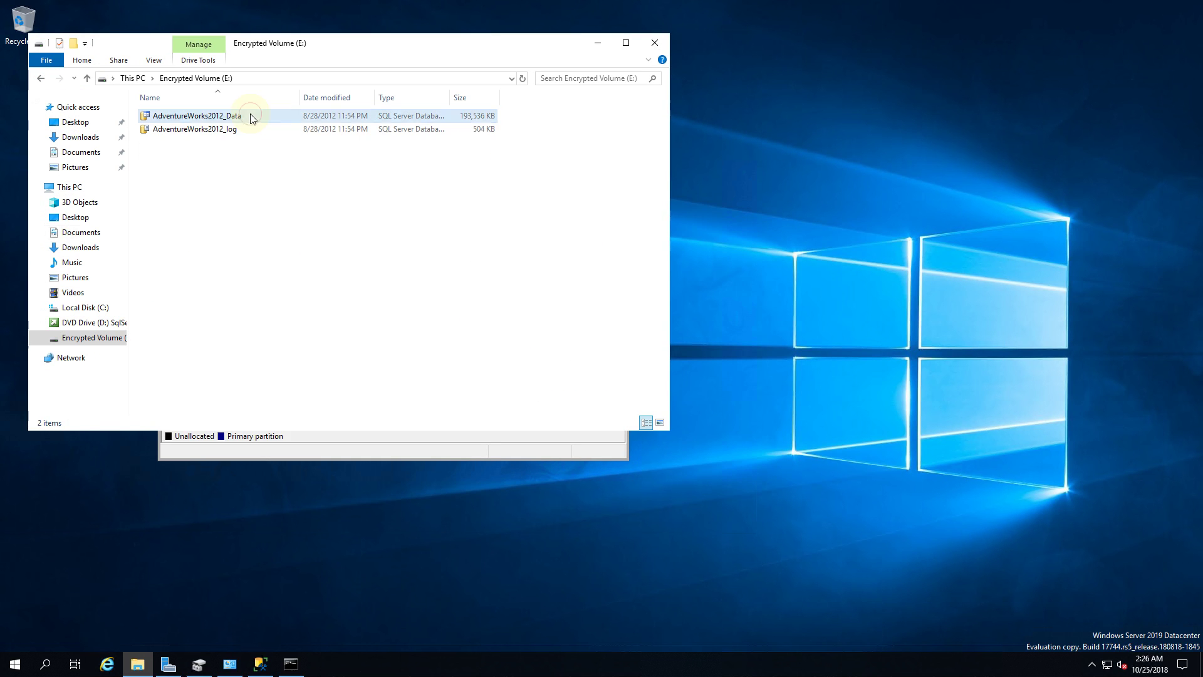
left_click(354, 206)
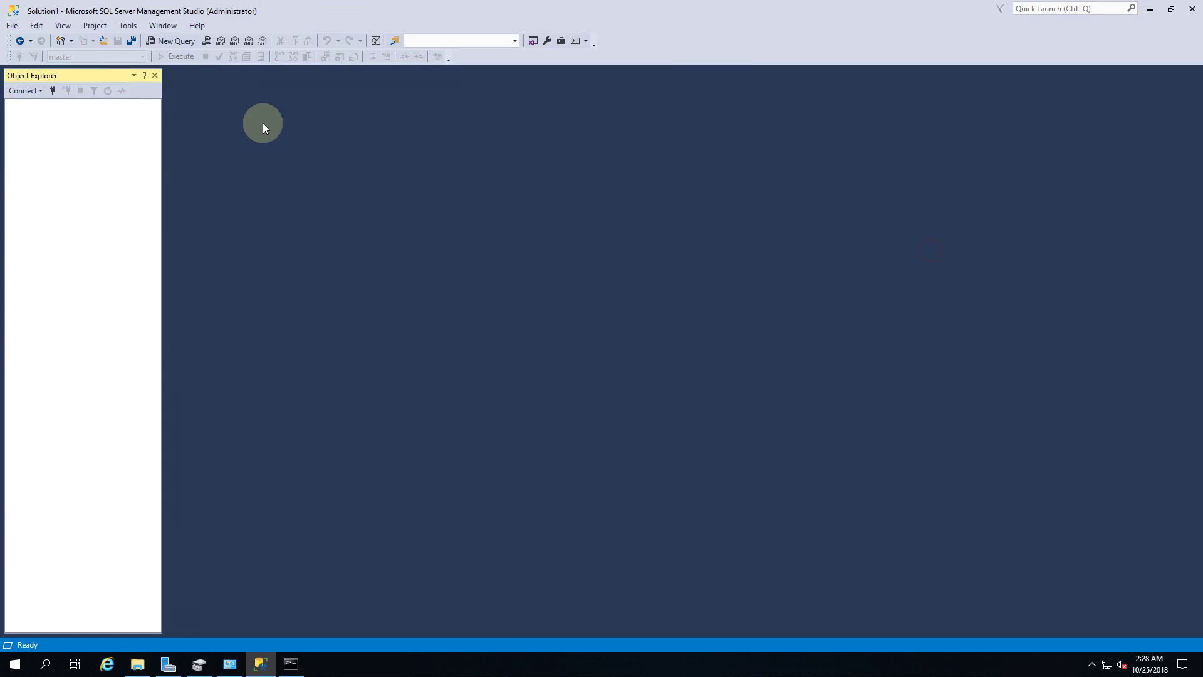
Step: Connect to the local SQL Server and expand its Databases node
left_click(53, 91)
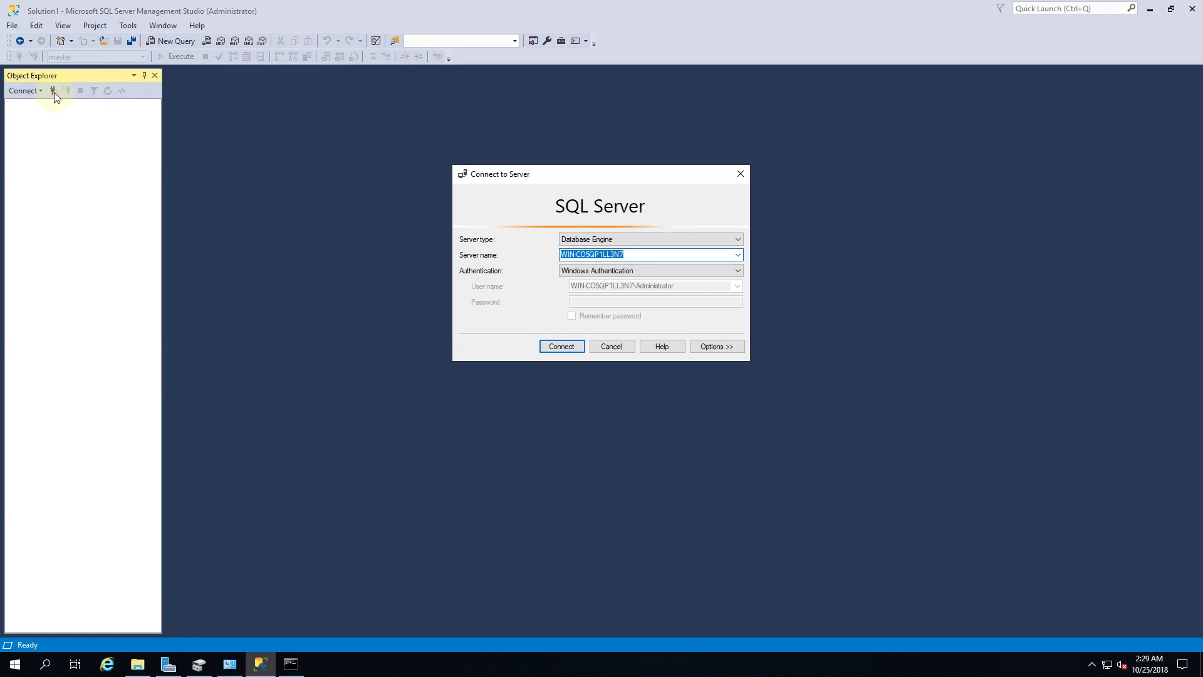
left_click(577, 349)
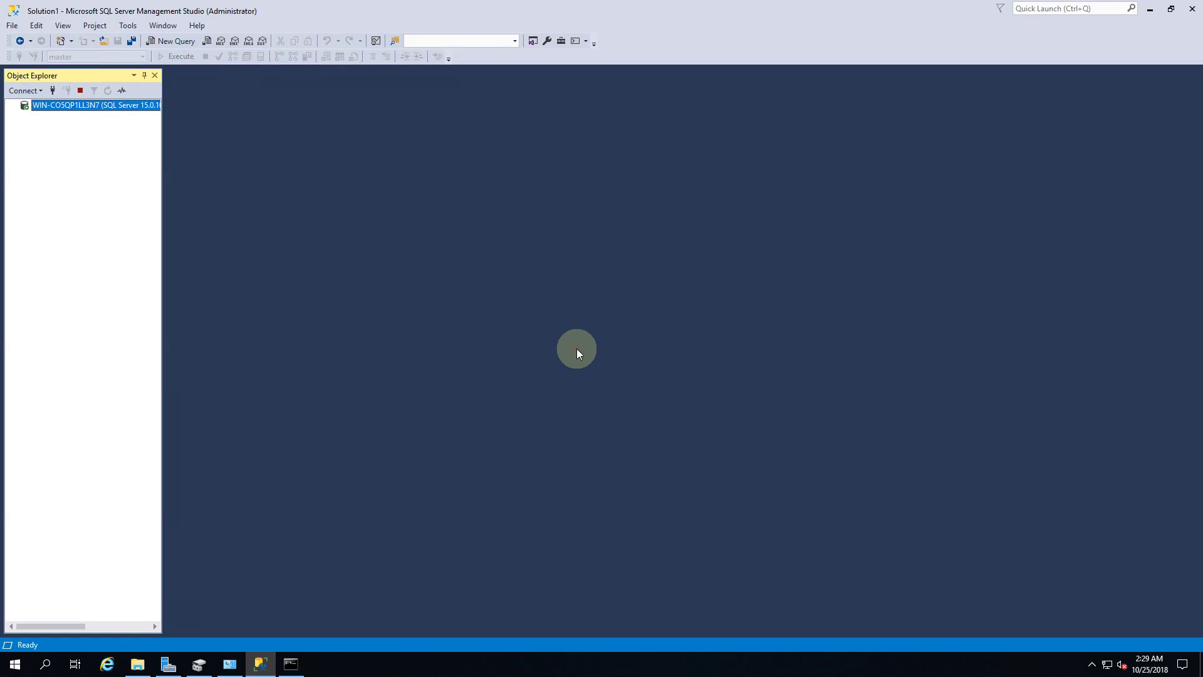
double_click(61, 116)
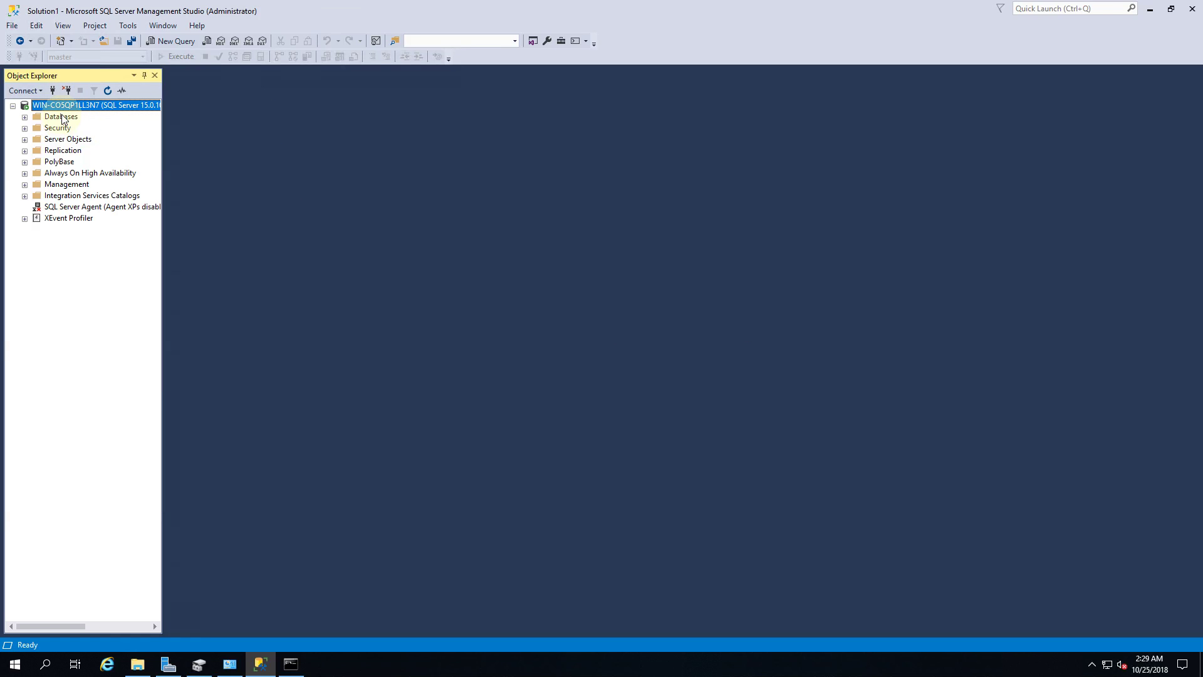
Step: Attach the AdventureWorks2012 database from E:\AdventureWorks2012_Data.mdf
right_click(62, 119)
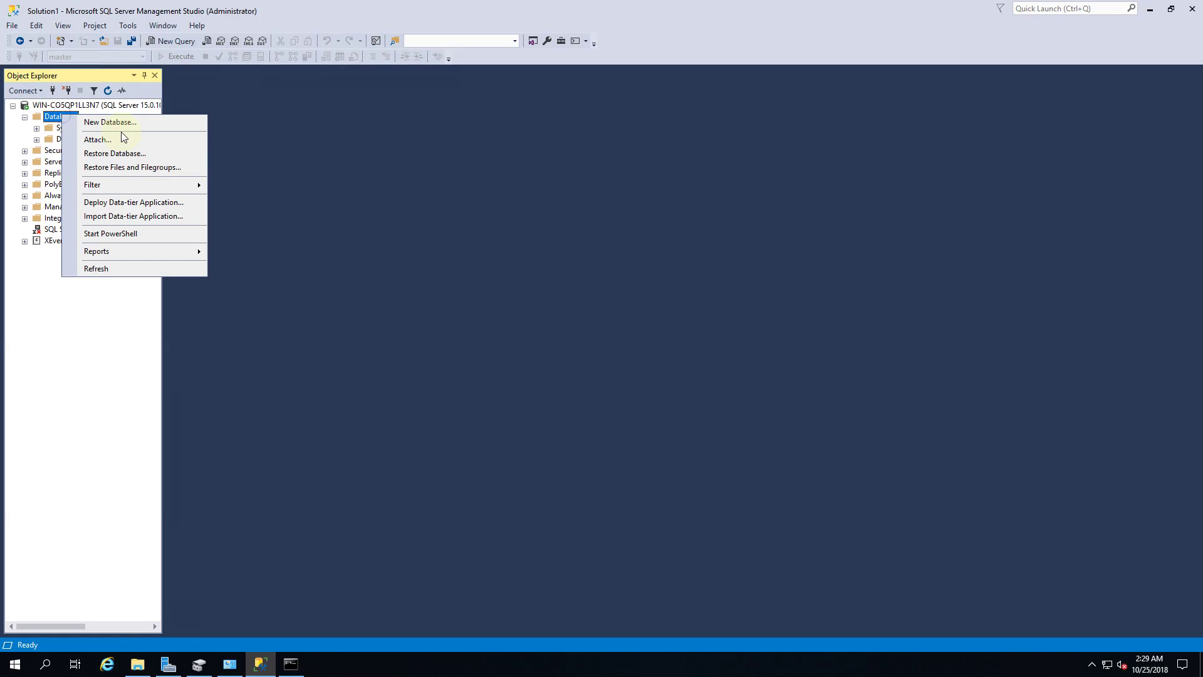
left_click(153, 145)
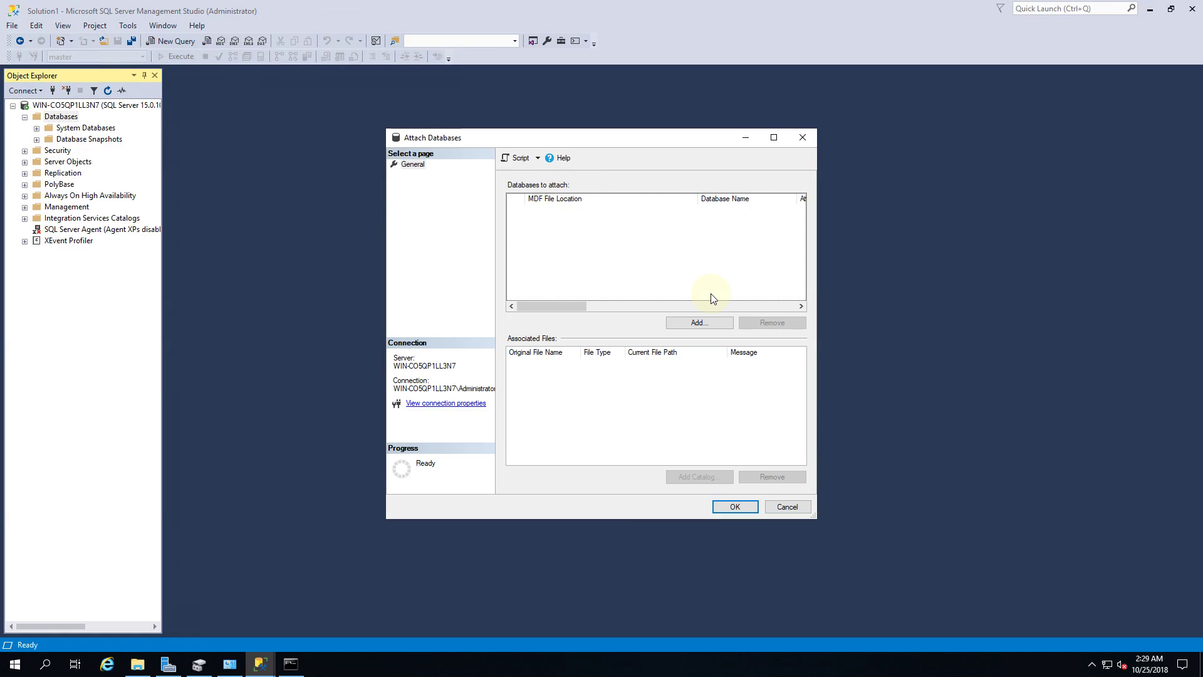
left_click(724, 326)
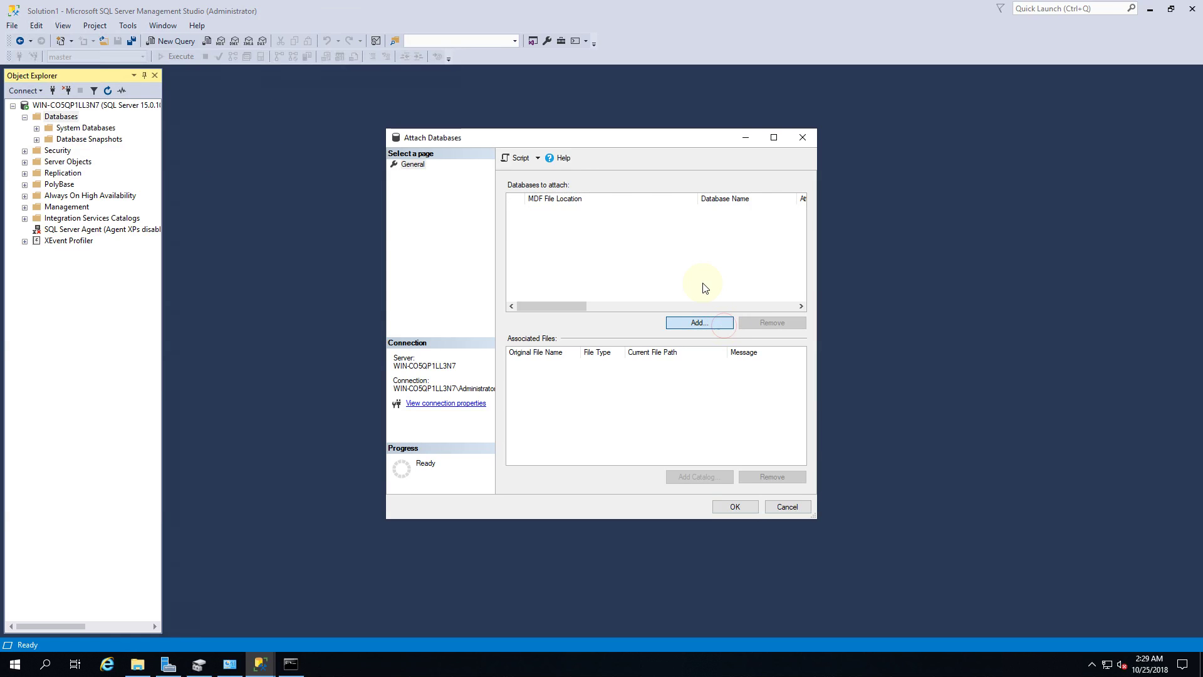
left_click(435, 226)
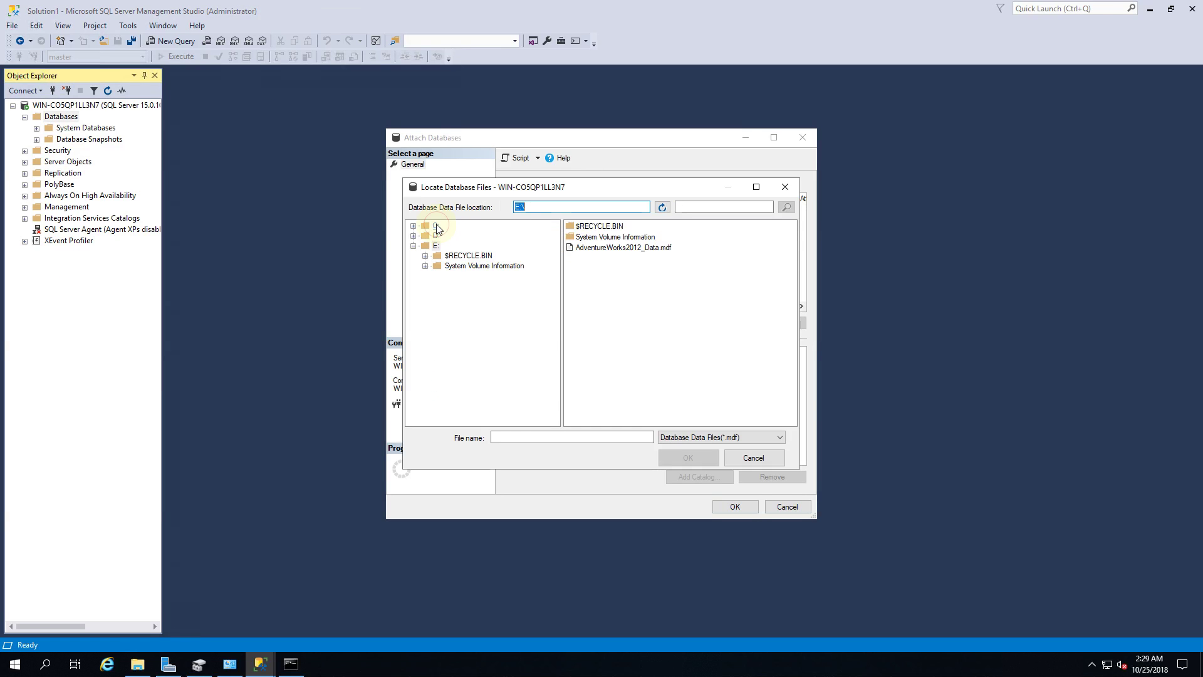
left_click(435, 246)
left_click(664, 250)
left_click(700, 461)
left_click(621, 377)
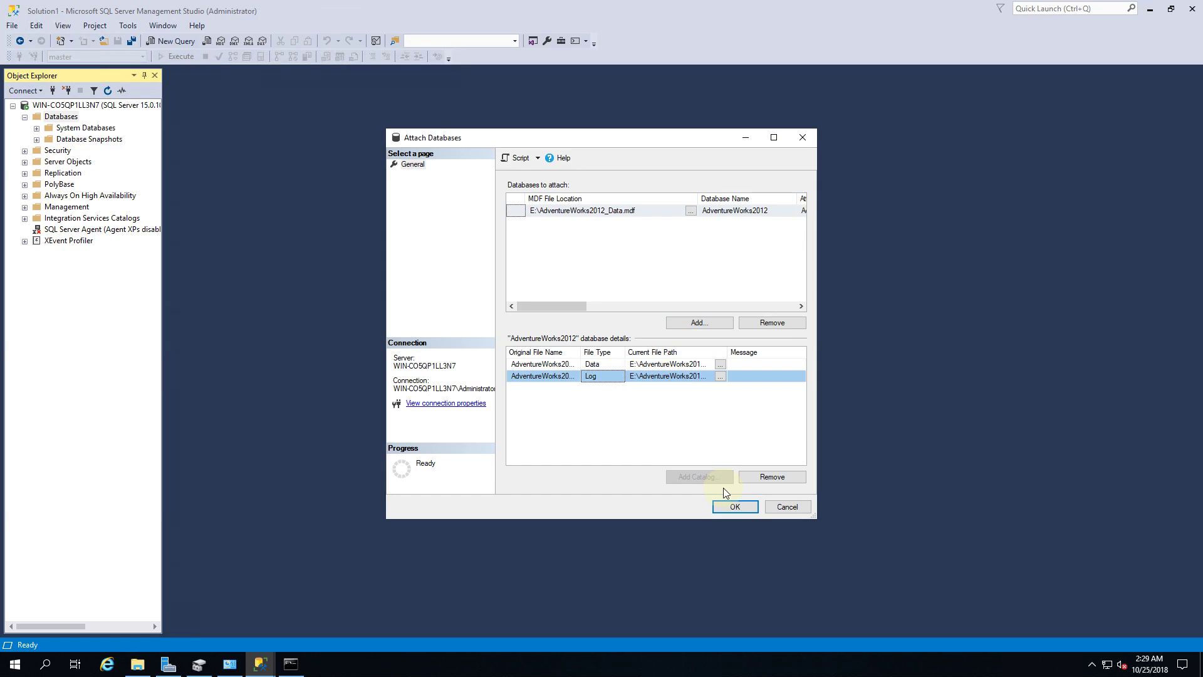
left_click(732, 508)
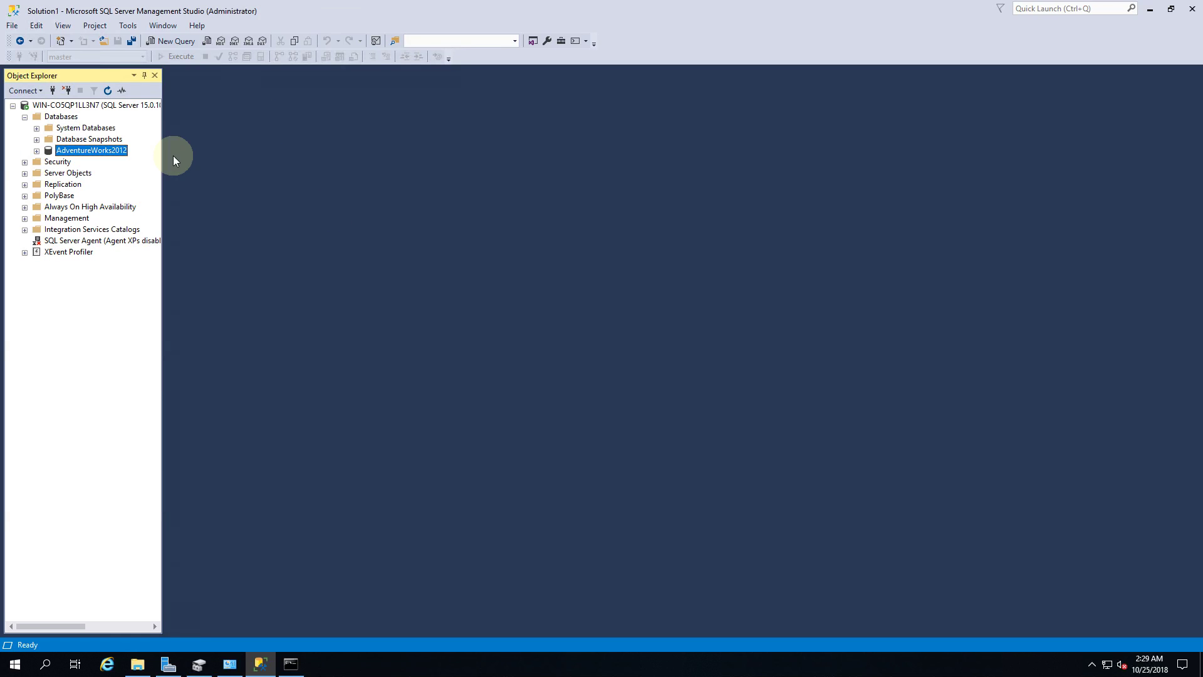
Step: Run Select Top 1000 Rows on AdventureWorks2012's Person.Address table and inspect the results
double_click(120, 154)
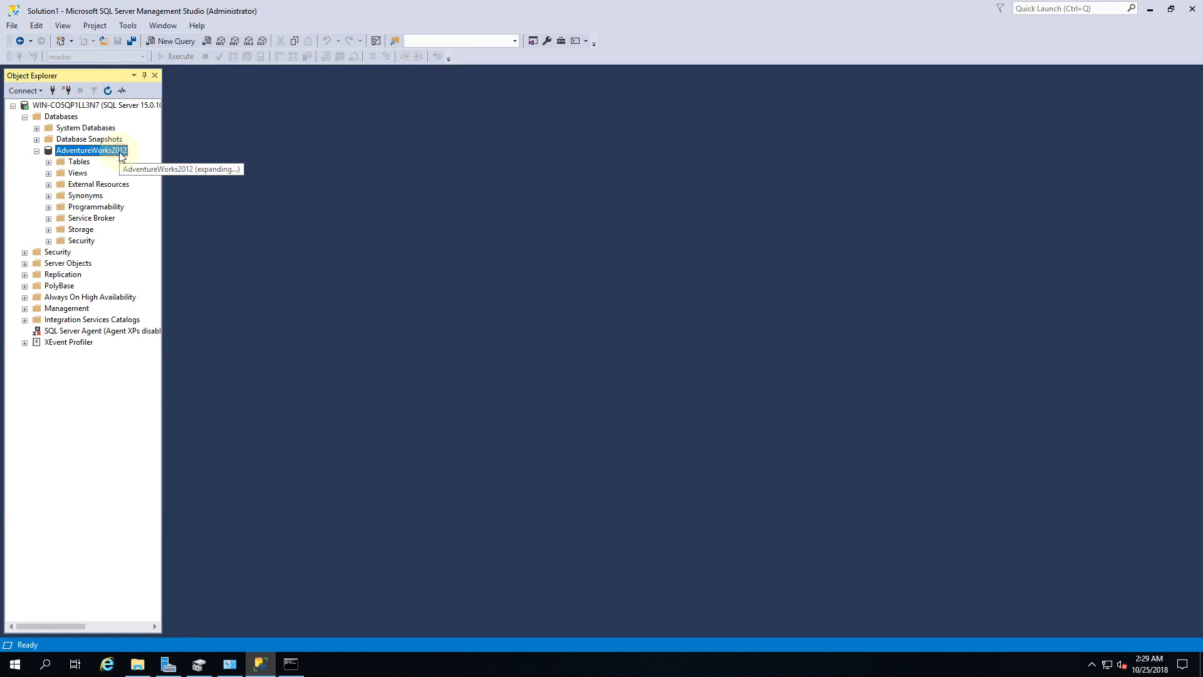
double_click(81, 165)
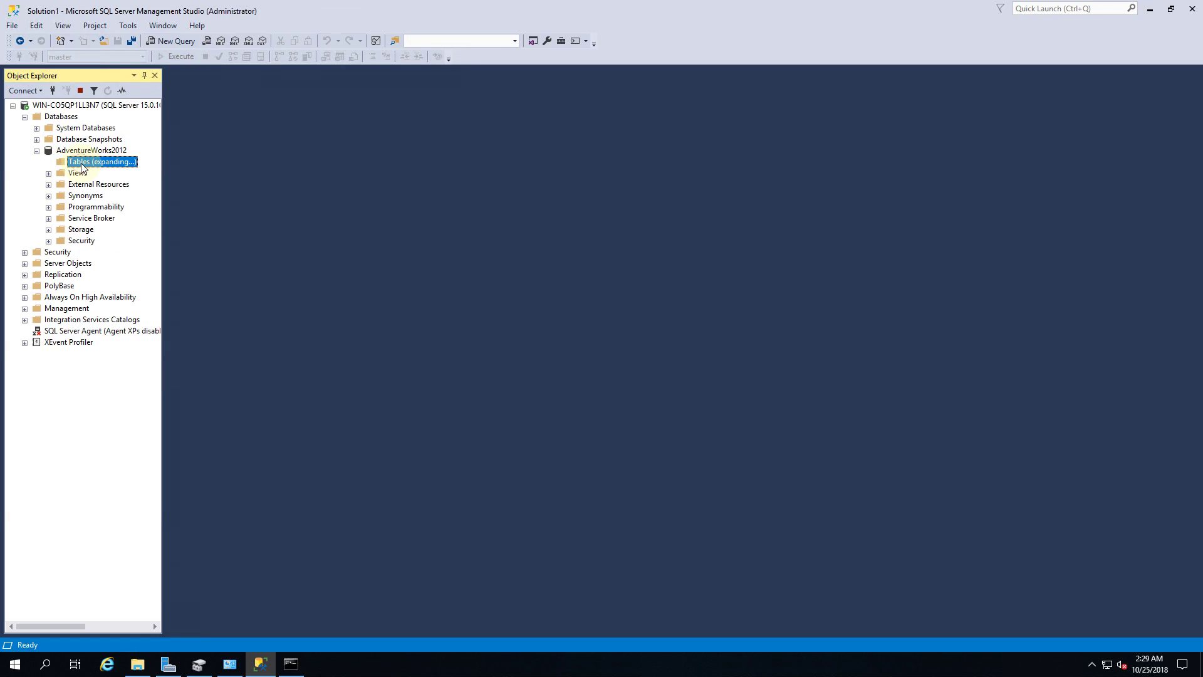
left_click(115, 264)
right_click(115, 264)
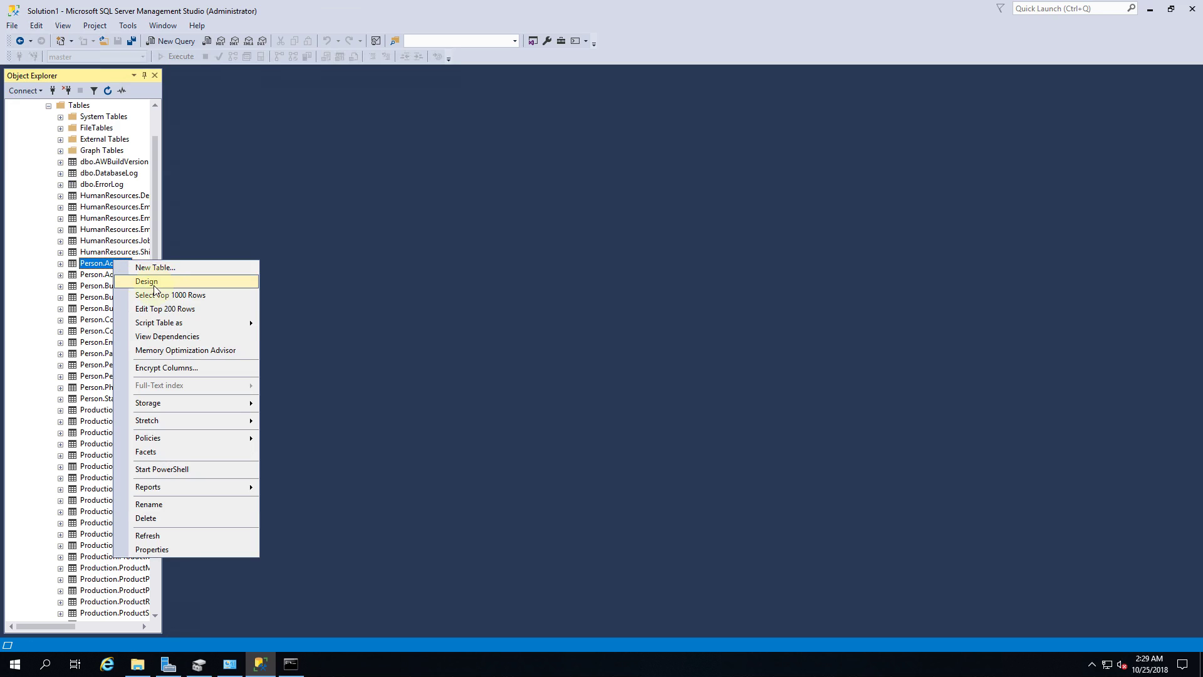
left_click(182, 296)
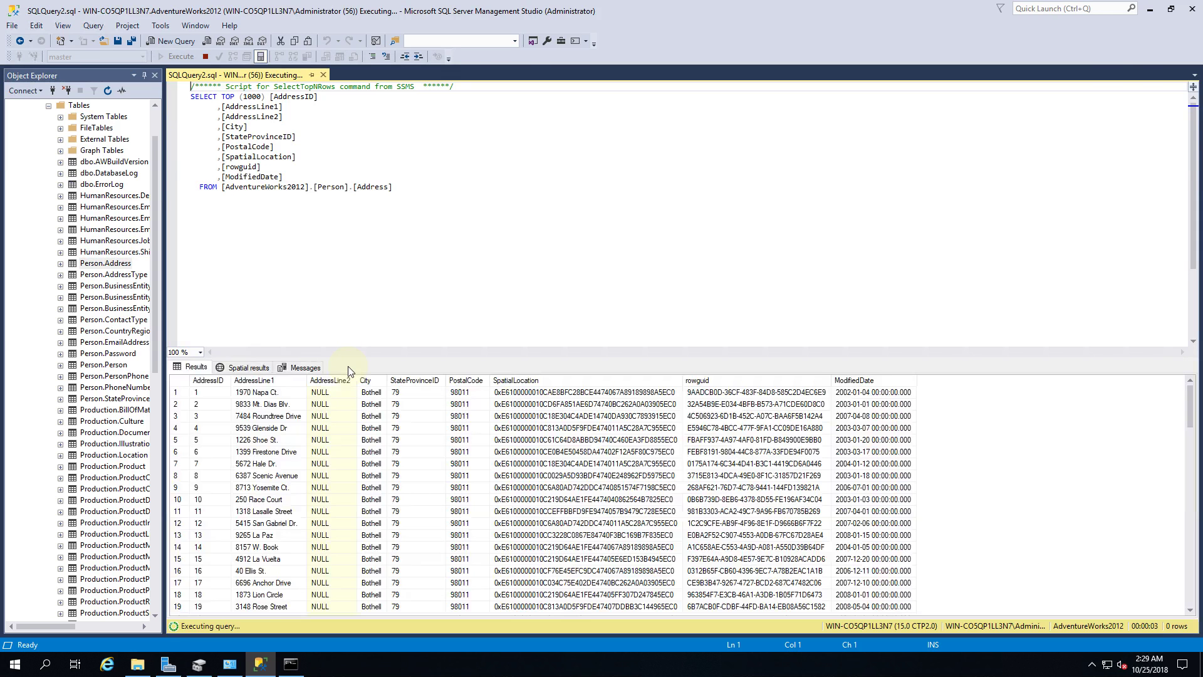
left_click(275, 429)
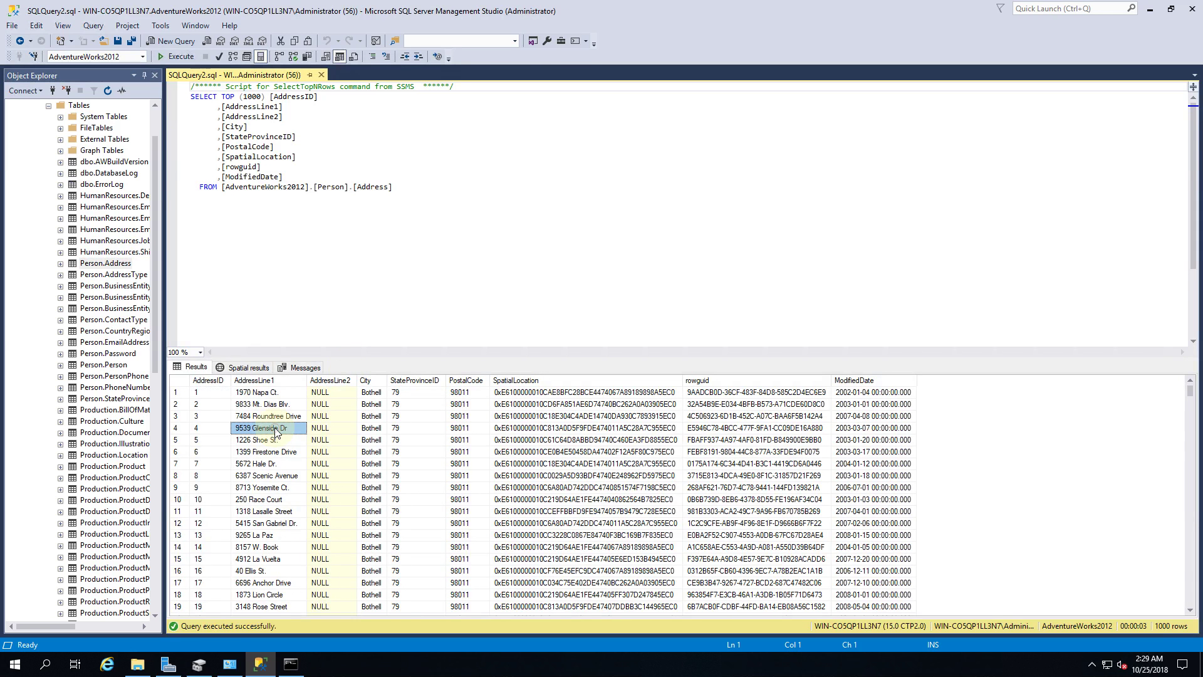